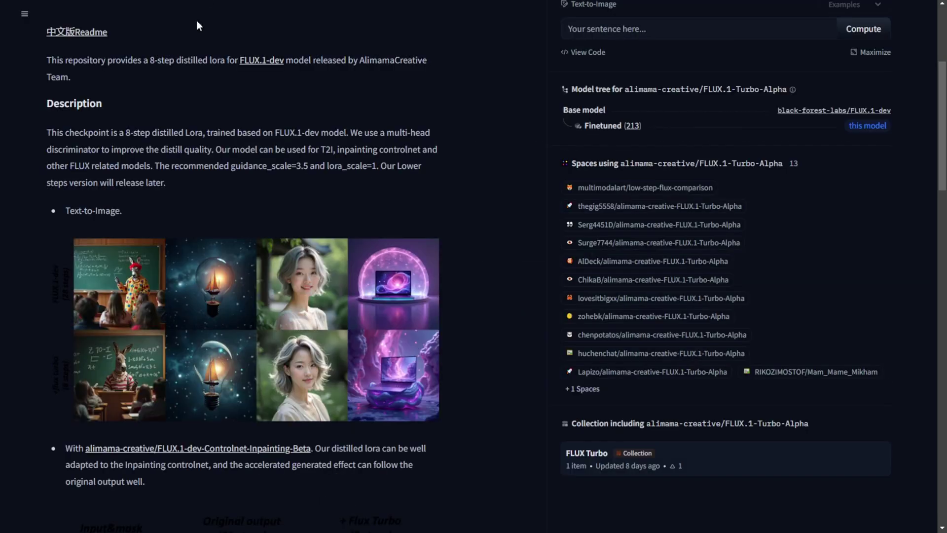
- Scroll back to the top of the FLUX.1-Turbo-Alpha model card describing the 8-step distilled LoRA
scroll(188, 137, up, 5)
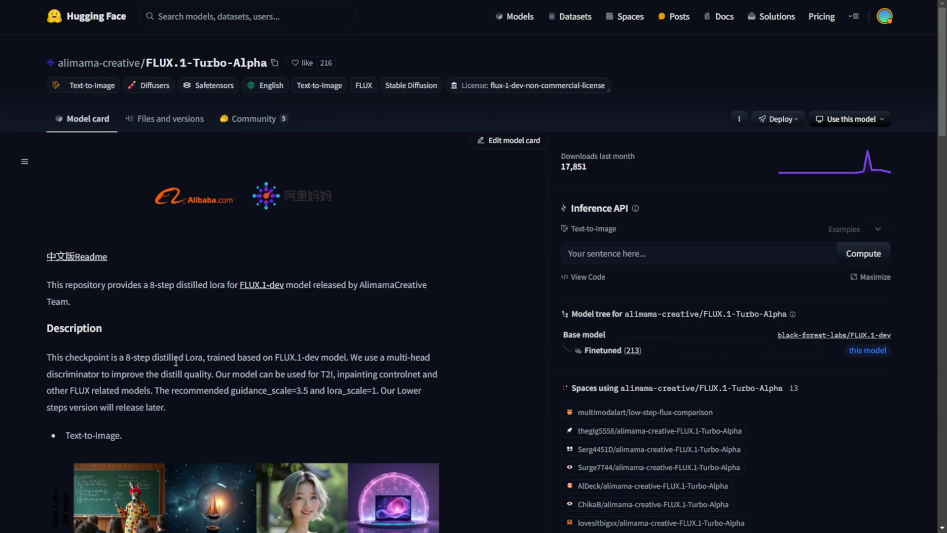
- Open the 694 MB diffusion_pytorch_model.safetensors file page from the repository's Files and versions list
click(170, 118)
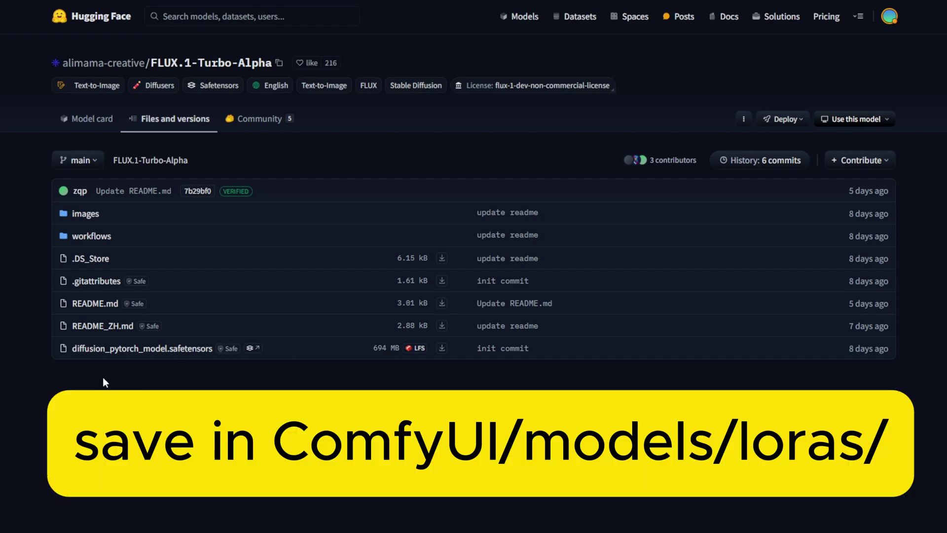
click(179, 351)
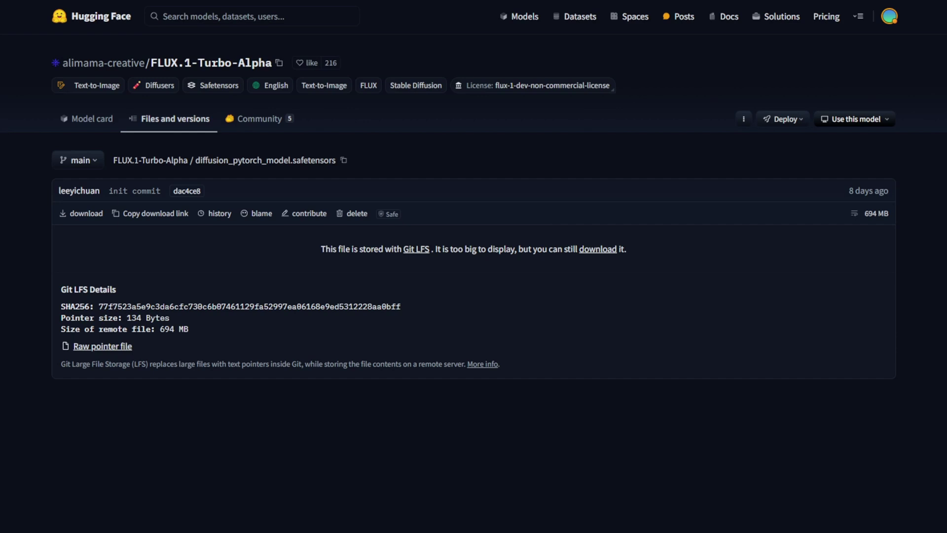
- Back in ComfyUI, widen Load LoRA to show the full Flux\FLUX.1-Turbo-Alpha.safetensors name
key(alt+Left)
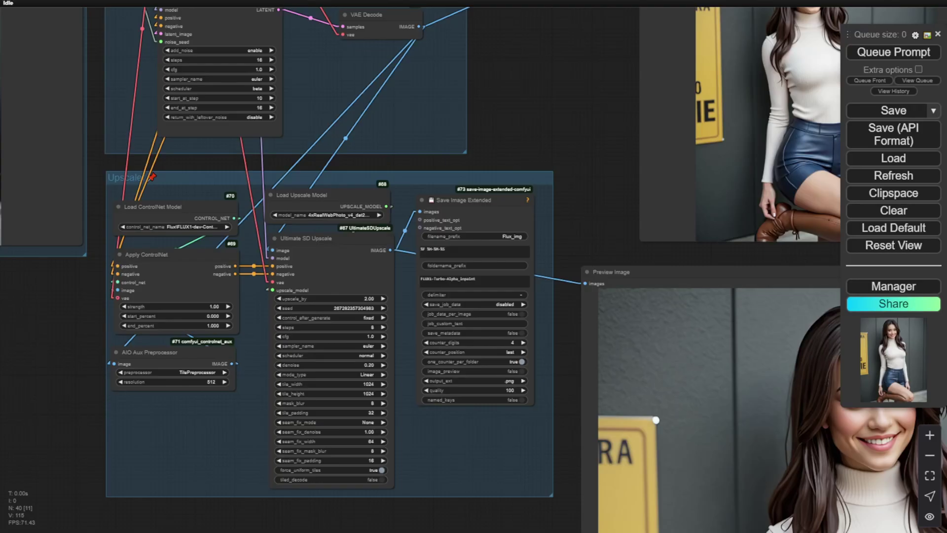
scroll(185, 244, down, 4)
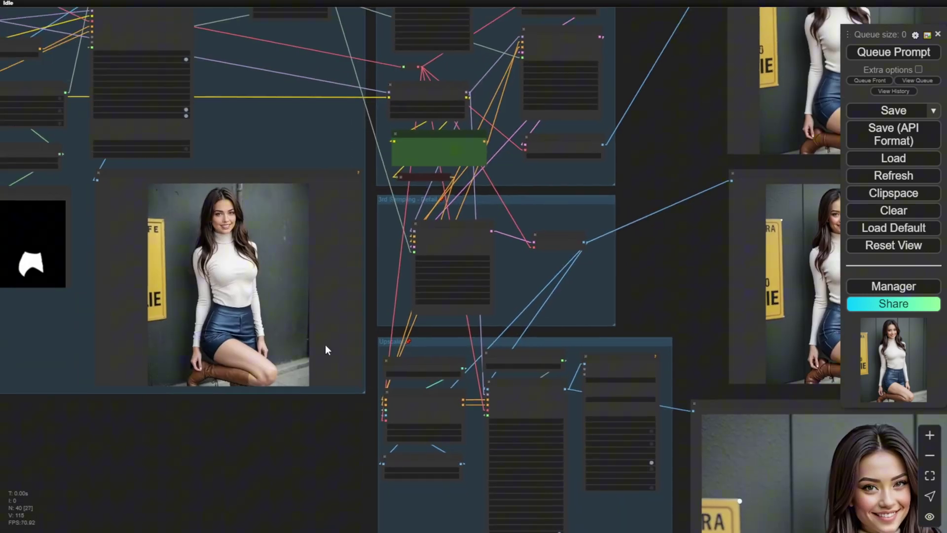
scroll(311, 254, down, 3)
scroll(197, 101, up, 6)
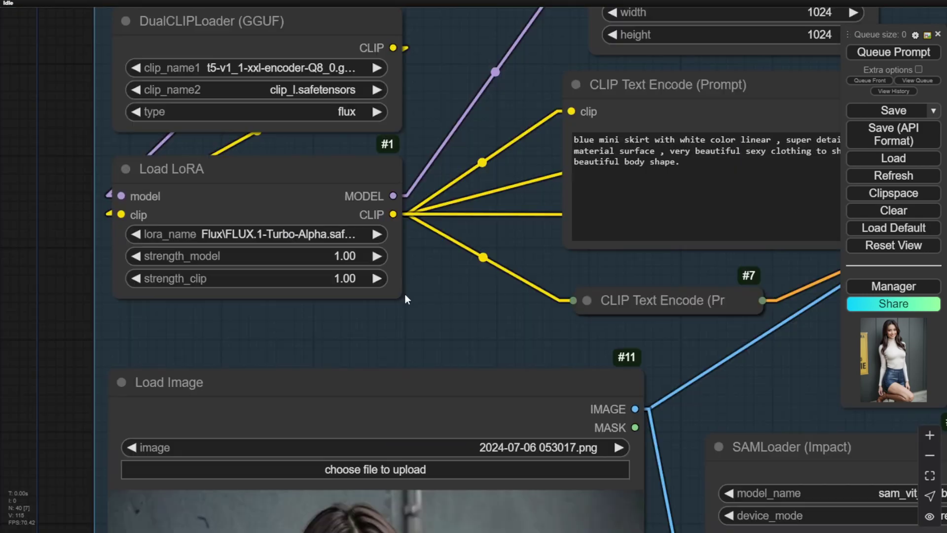
drag(401, 296, 472, 295)
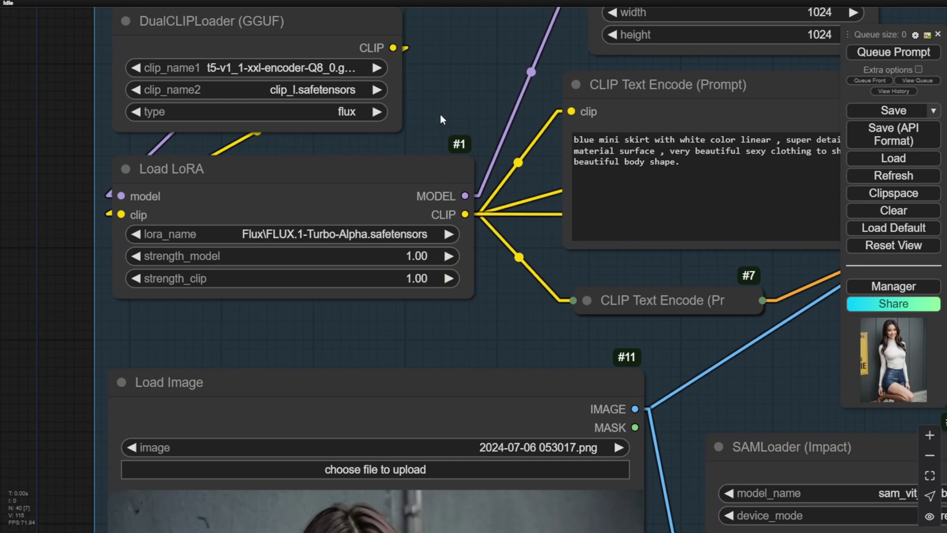
- Widen DualCLIPLoader (GGUF) to reveal its encoder name and move it up toward Unet Loader
drag(440, 113, 478, 299)
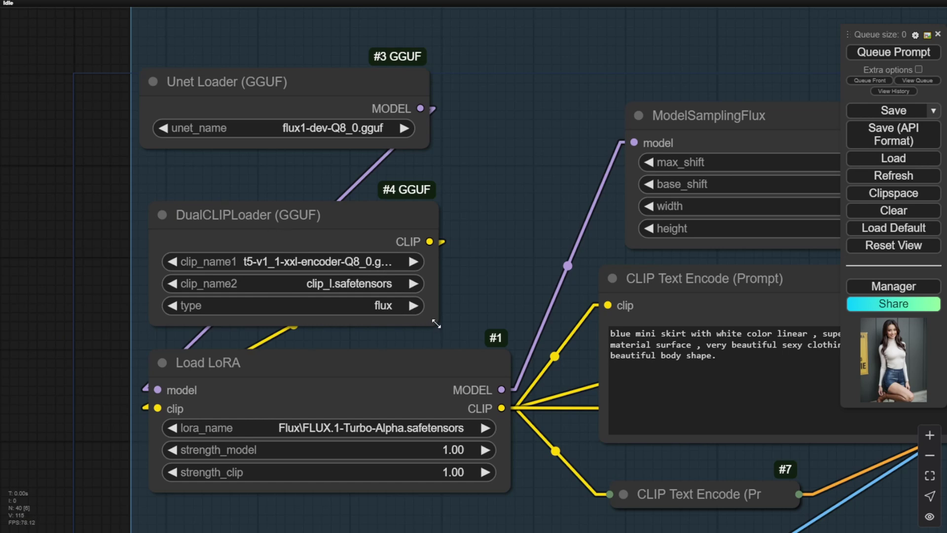
drag(436, 325, 478, 324)
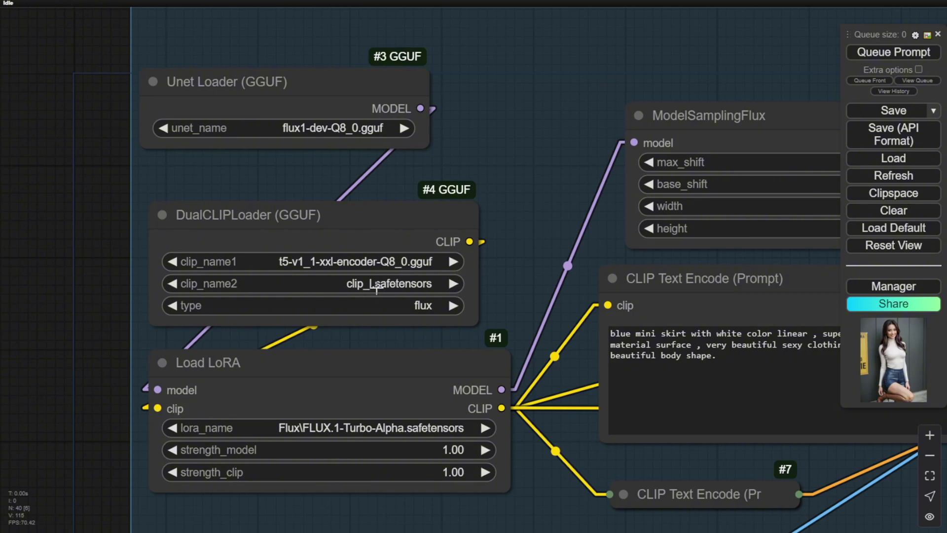
drag(363, 215, 363, 184)
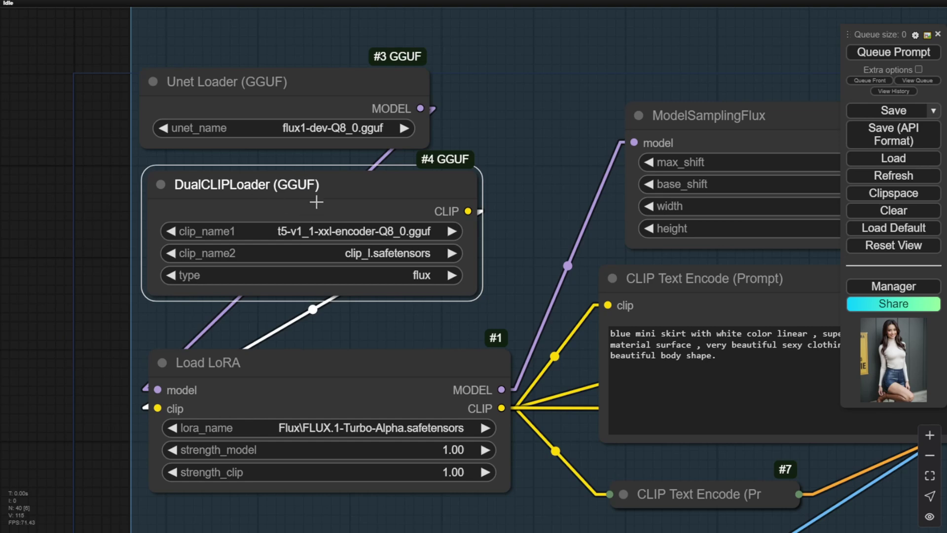
drag(368, 324, 367, 238)
drag(535, 223, 417, 238)
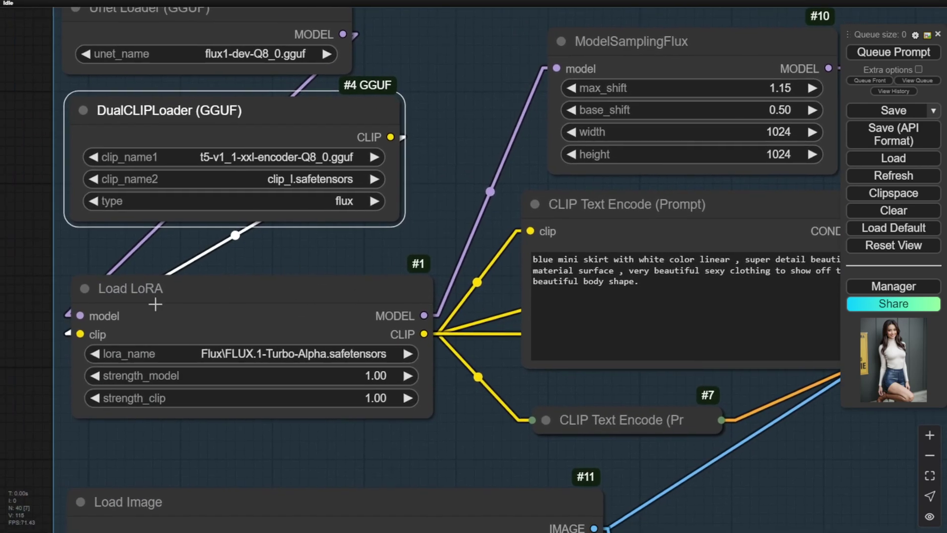
mouse_move(109, 290)
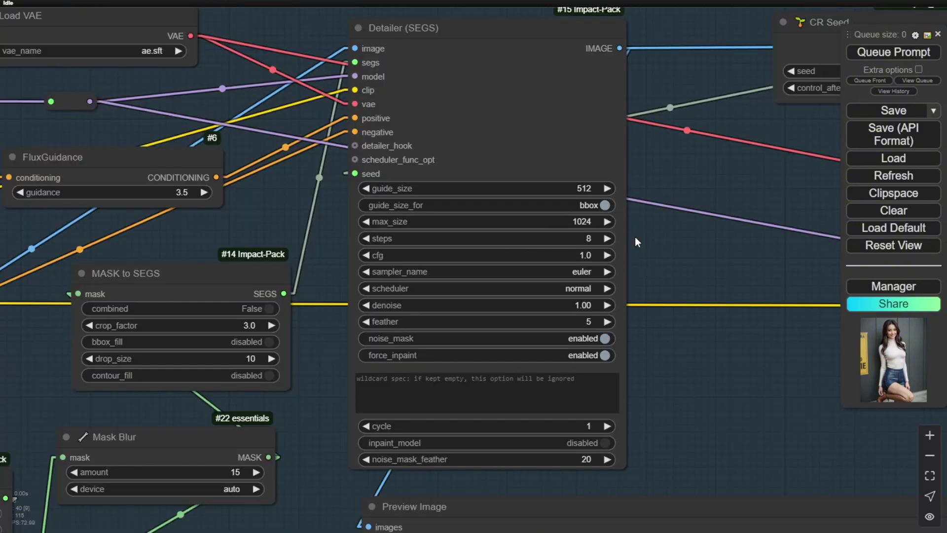
mouse_move(263, 221)
mouse_down()
mouse_move(495, 161)
mouse_move(285, 170)
mouse_move(262, 222)
mouse_up()
scroll(607, 254, up, 3)
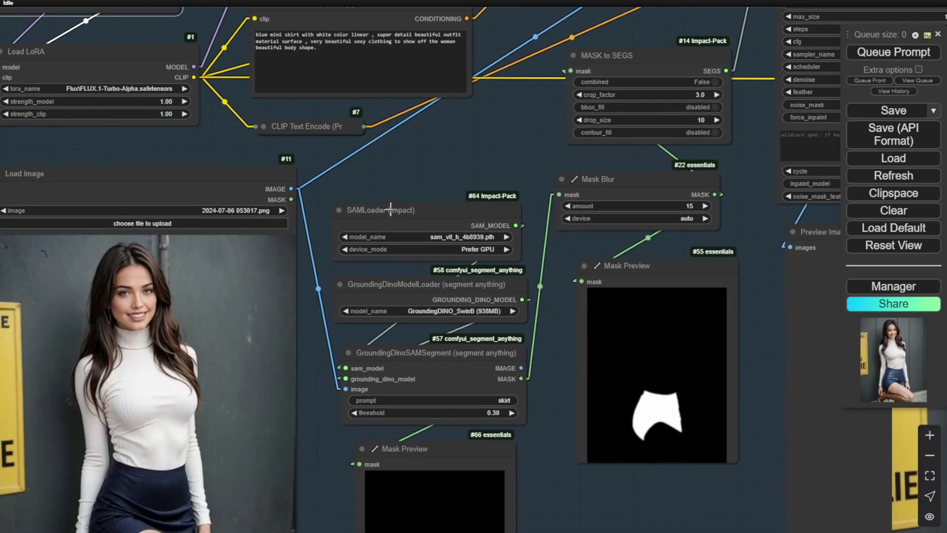
scroll(404, 212, up, 3)
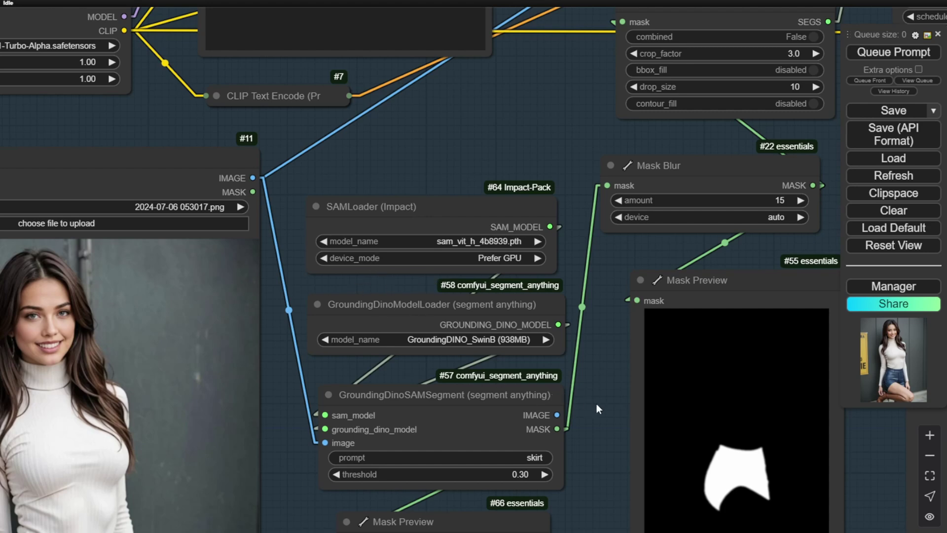
drag(559, 395, 548, 295)
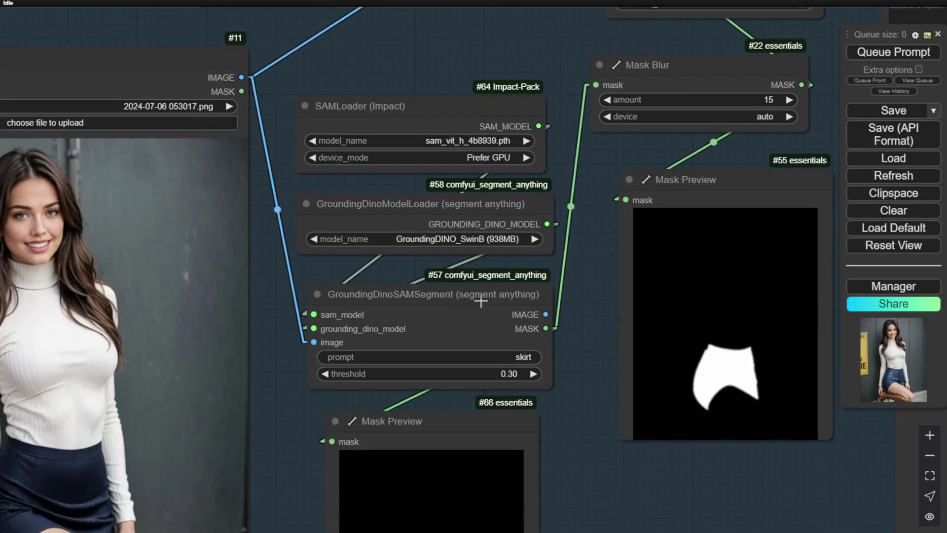
scroll(482, 301, down, 3)
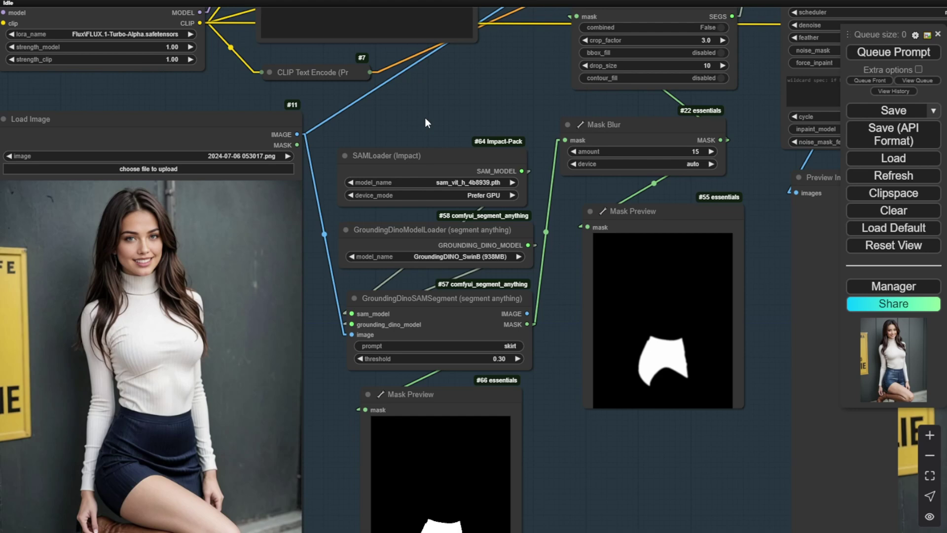
drag(426, 119, 478, 106)
scroll(390, 142, down, 1)
drag(644, 402, 277, 419)
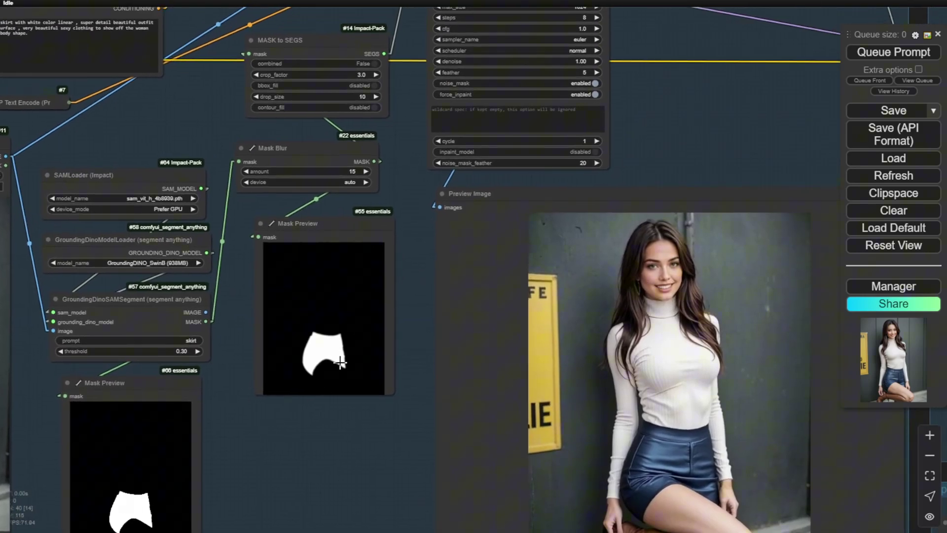
scroll(352, 361, up, 3)
drag(439, 214, 499, 327)
scroll(394, 318, up, 1)
scroll(485, 199, down, 3)
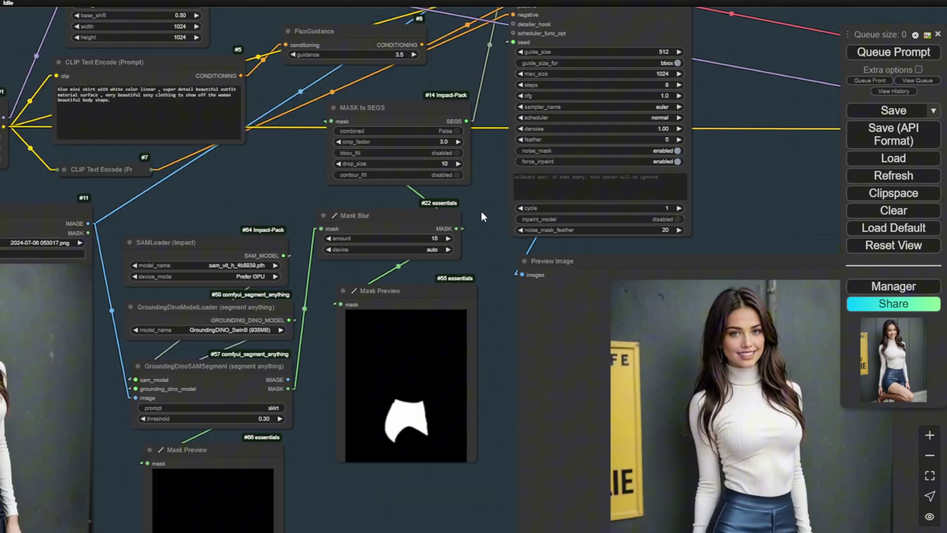
scroll(485, 202, down, 1)
scroll(556, 79, up, 3)
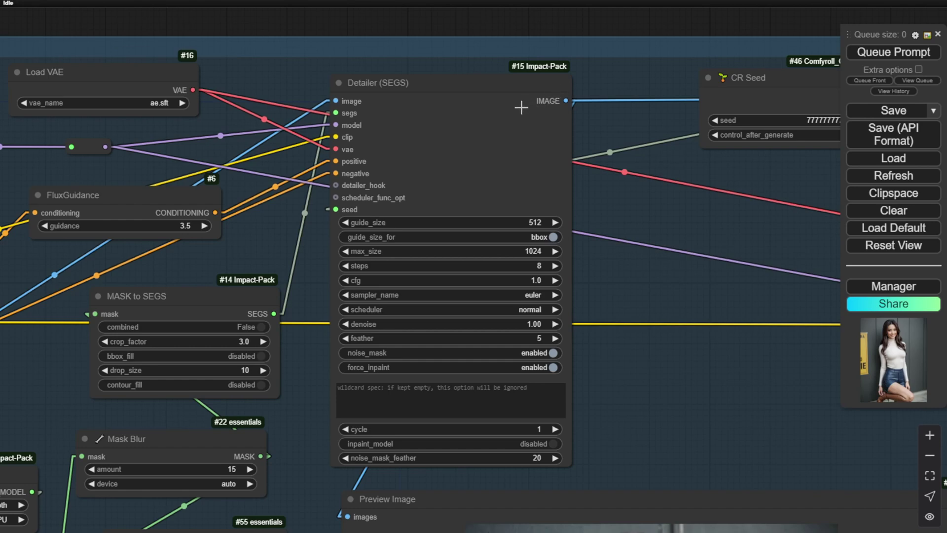
scroll(521, 107, down, 5)
drag(709, 106, 700, 41)
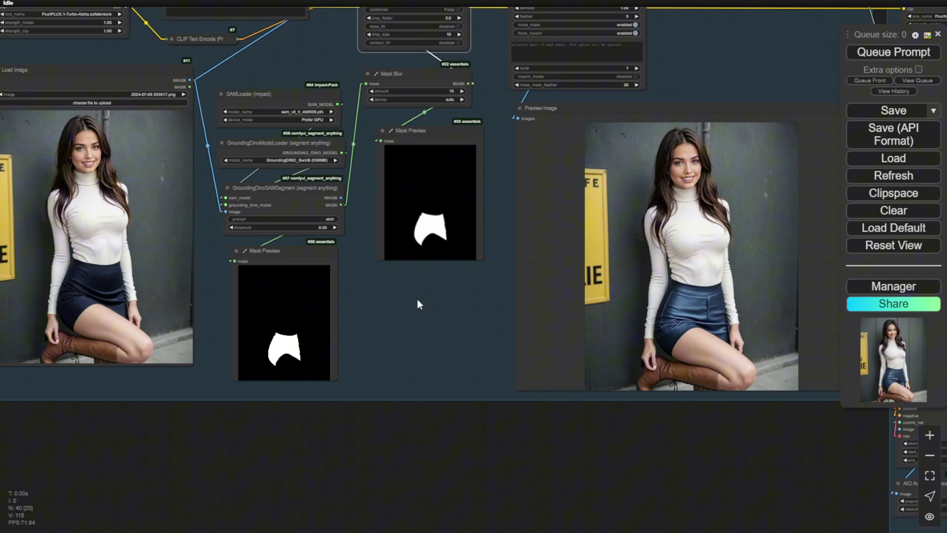
drag(417, 299, 467, 338)
scroll(345, 164, down, 3)
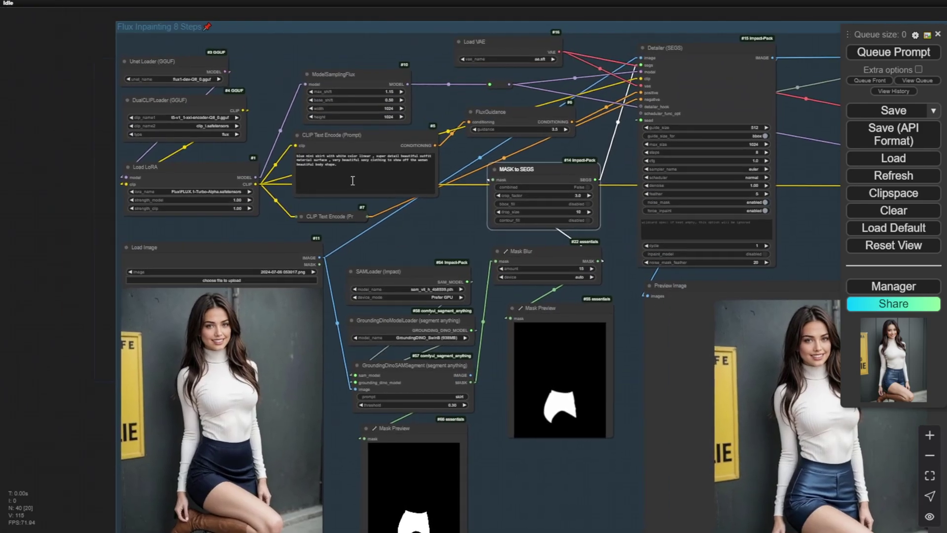
- Add an unconnected Upscale Image By node (nearest-exact, scale_by 1.00) above the 2nd Sampling group
scroll(344, 178, up, 3)
drag(207, 110, 198, 190)
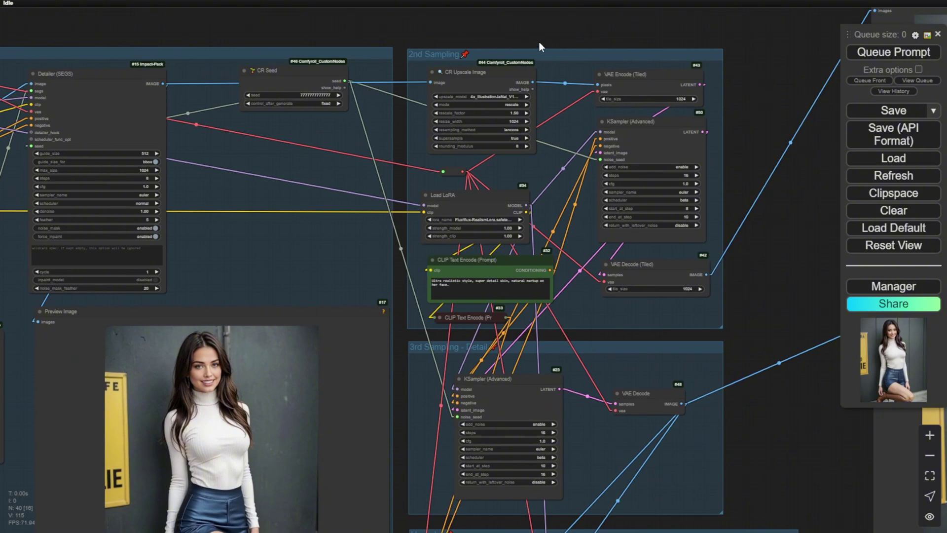
scroll(539, 42, up, 3)
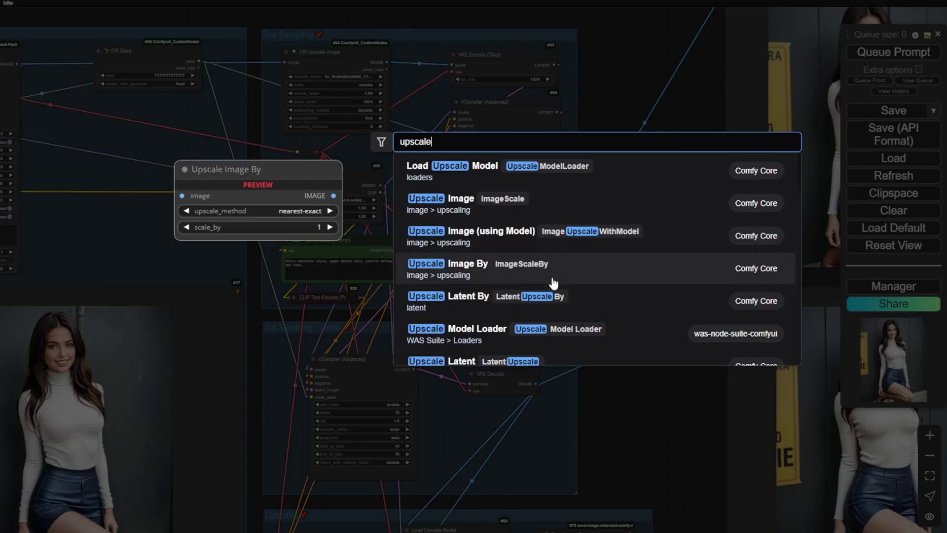
click(553, 276)
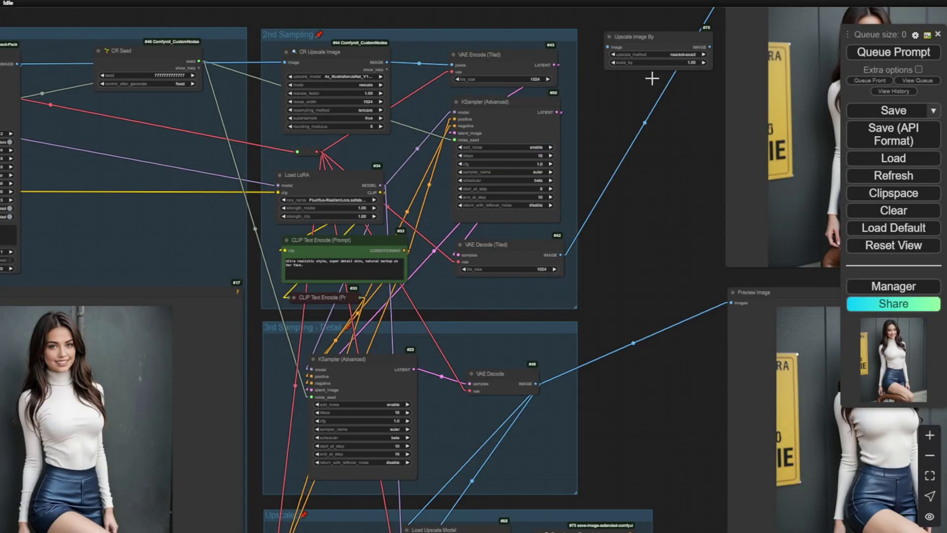
drag(653, 79, 615, 266)
drag(672, 217, 504, 183)
scroll(475, 185, up, 10)
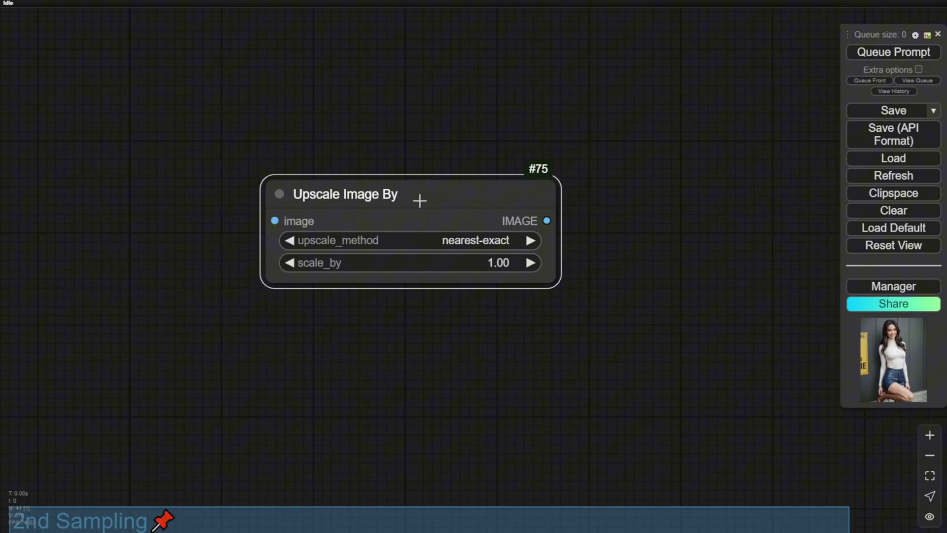
drag(422, 200, 433, 204)
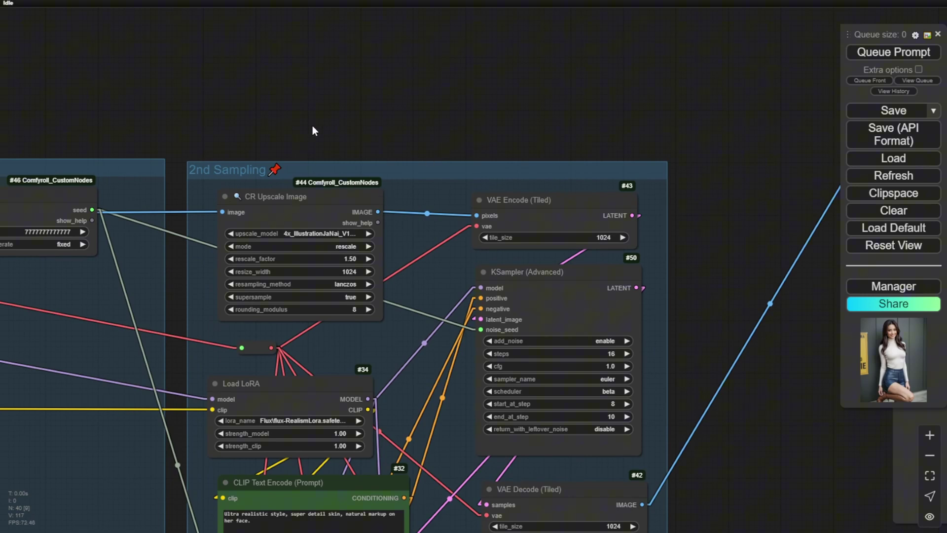
drag(316, 127, 377, 110)
scroll(374, 154, up, 6)
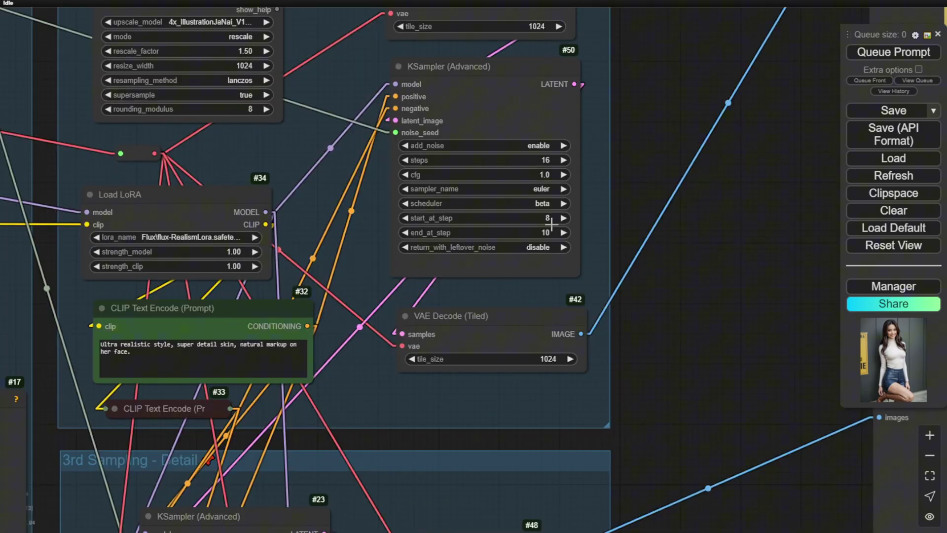
scroll(551, 224, up, 3)
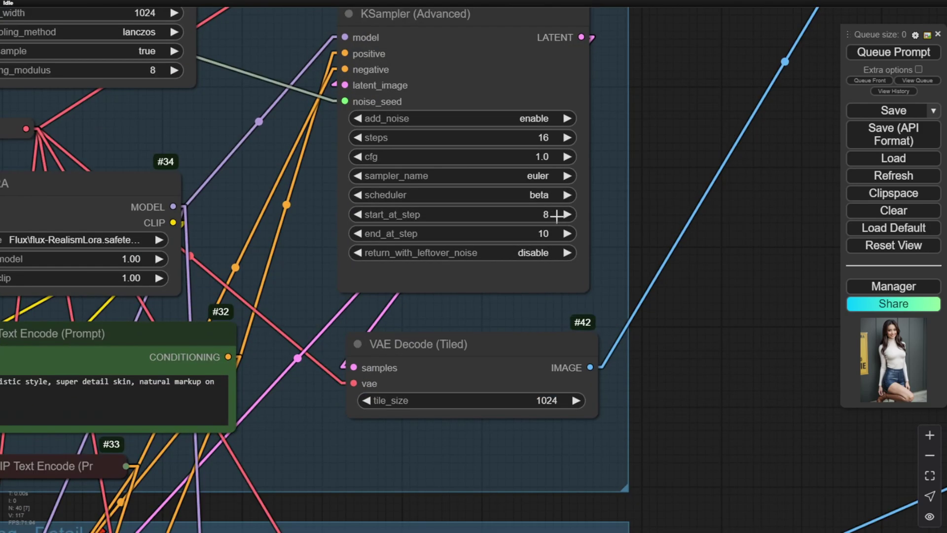
scroll(557, 215, up, 3)
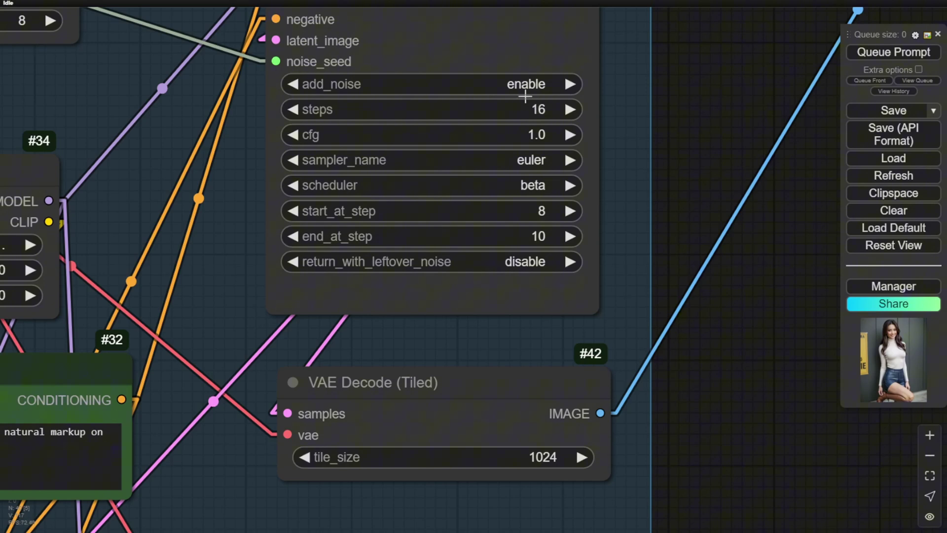
scroll(457, 157, down, 2)
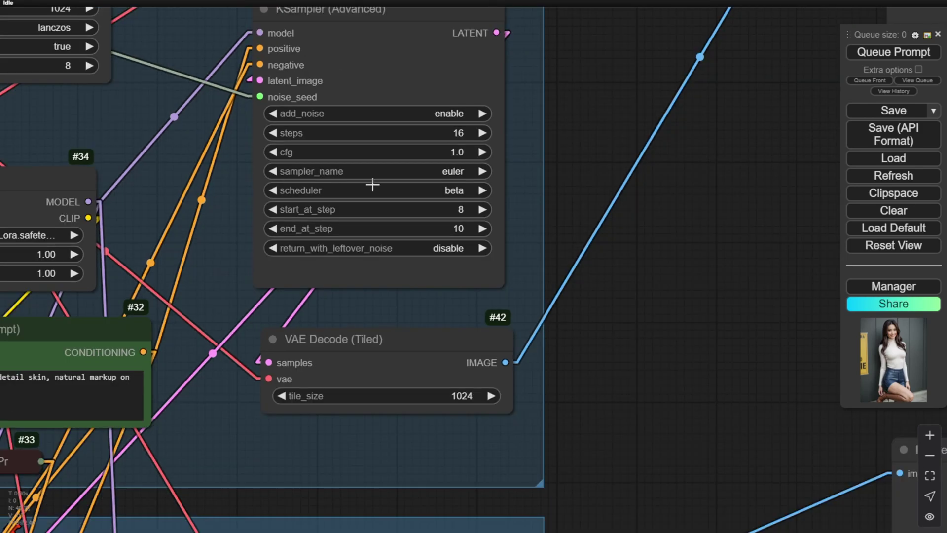
scroll(460, 156, up, 1)
scroll(460, 156, up, 1)
drag(613, 106, 652, 139)
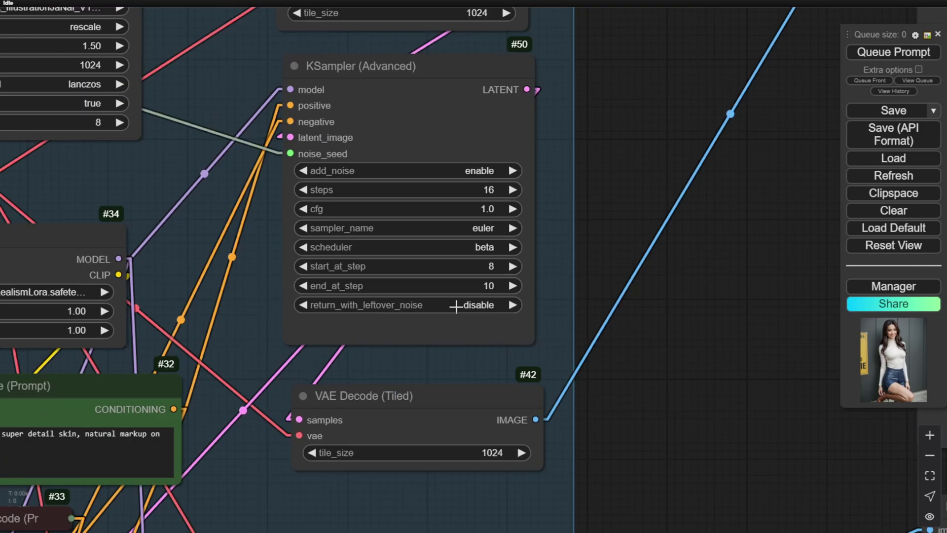
scroll(459, 314, down, 3)
scroll(258, 270, down, 5)
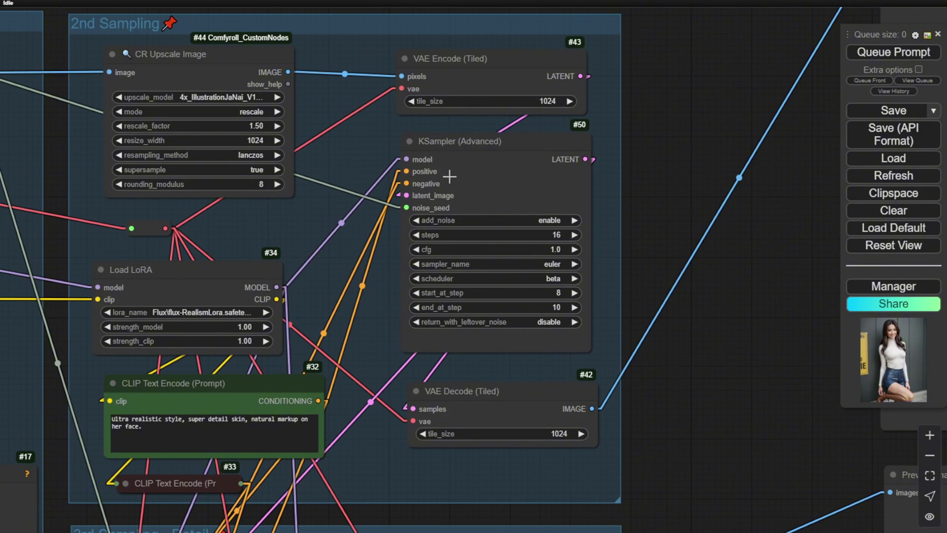
click(449, 176)
scroll(433, 279, down, 1)
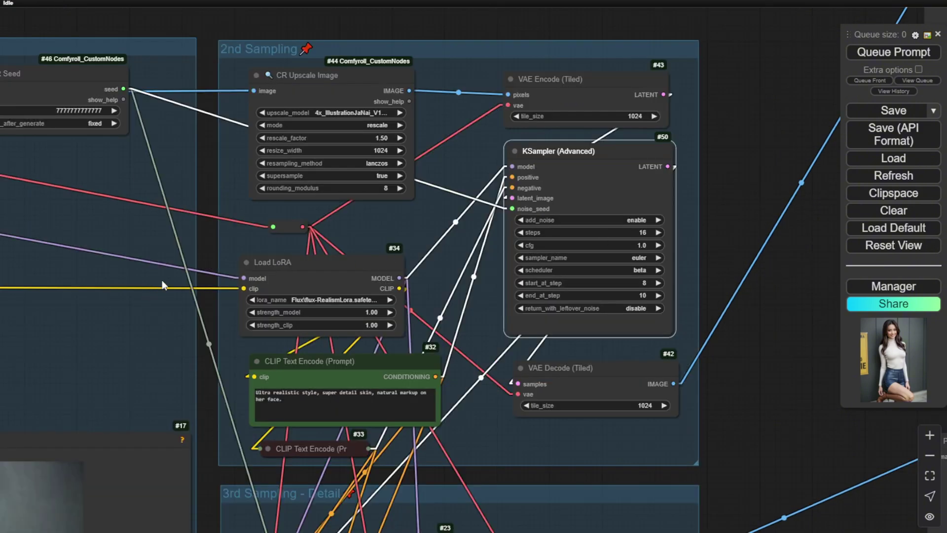
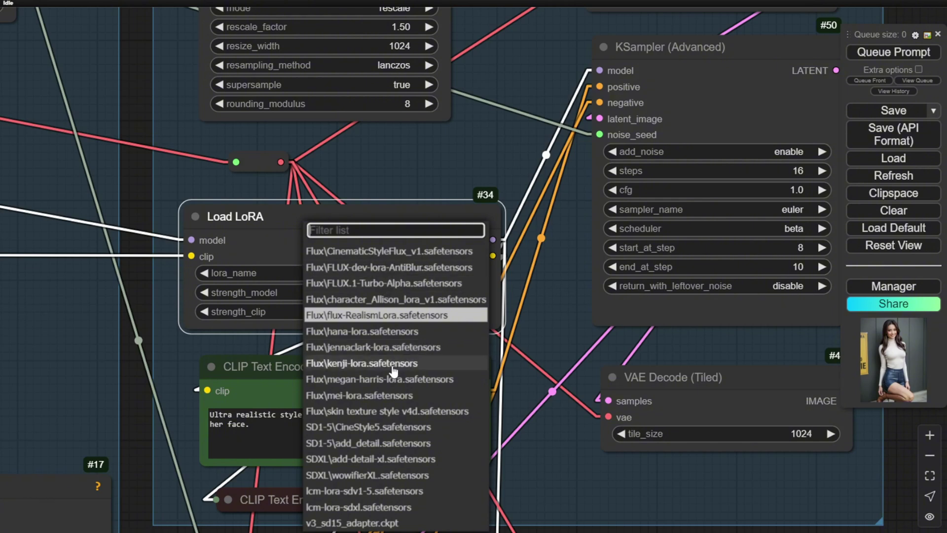
- Change the upscale-stage Load LoRA from hana-lora to Flux\flux-RealismLora.safetensors
click(344, 334)
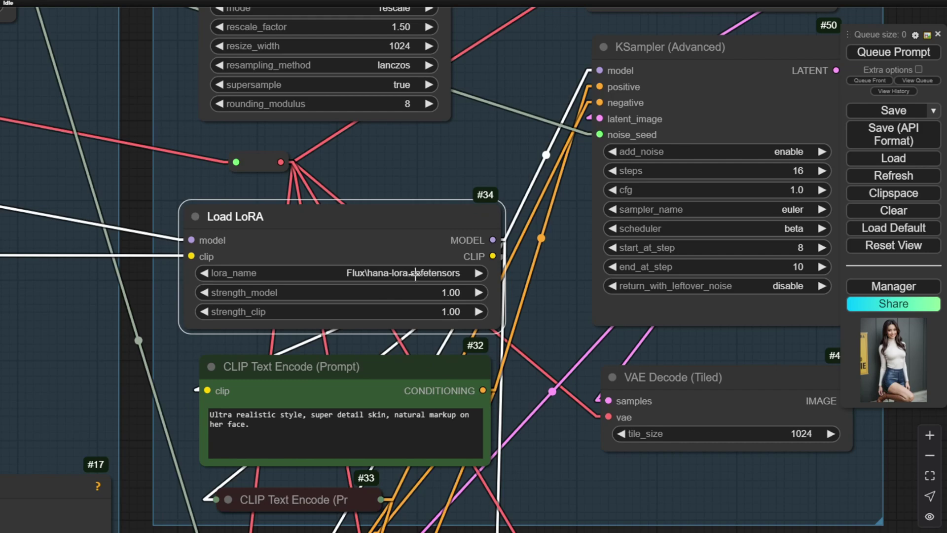
click(416, 274)
click(462, 317)
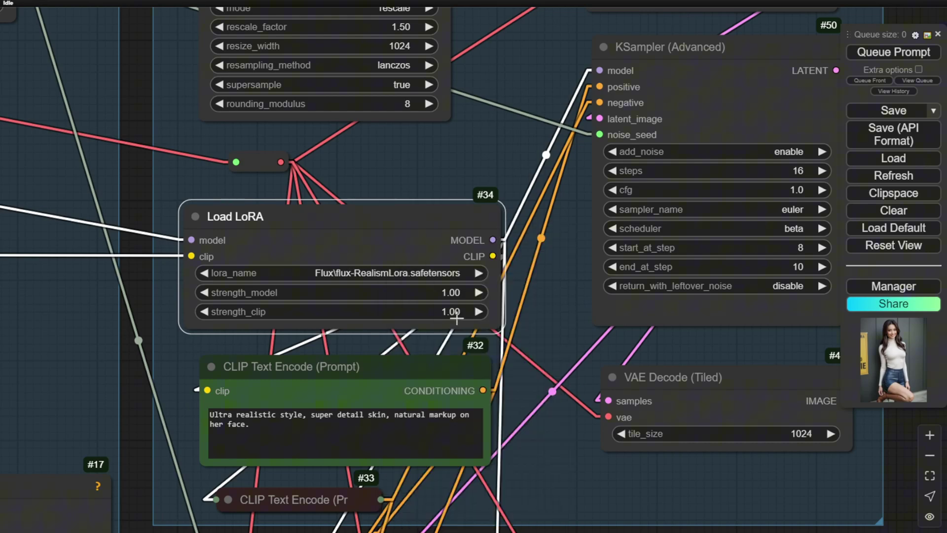
- Review the 3rd Sampling KSampler settings (16 steps, 10 to 16) and its preview
scroll(548, 302, down, 3)
scroll(555, 297, down, 3)
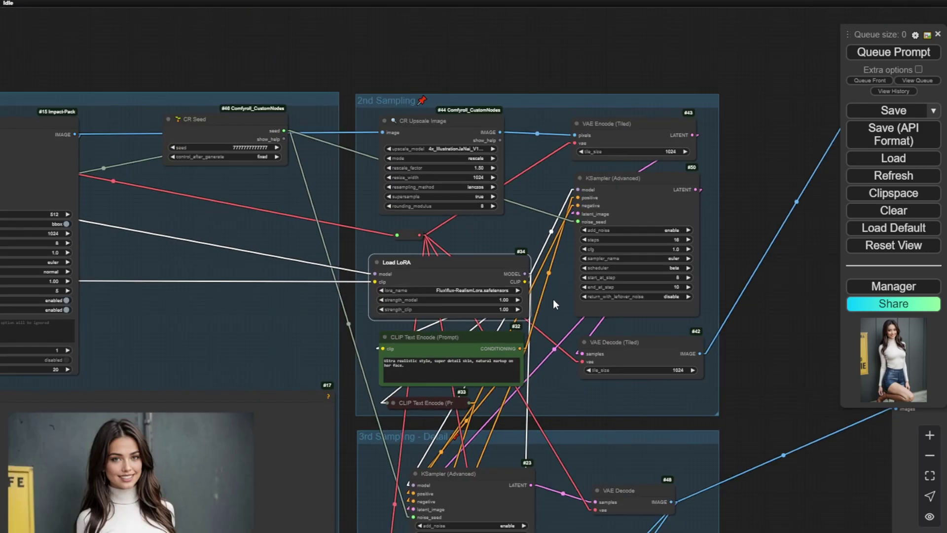
scroll(289, 202, up, 2)
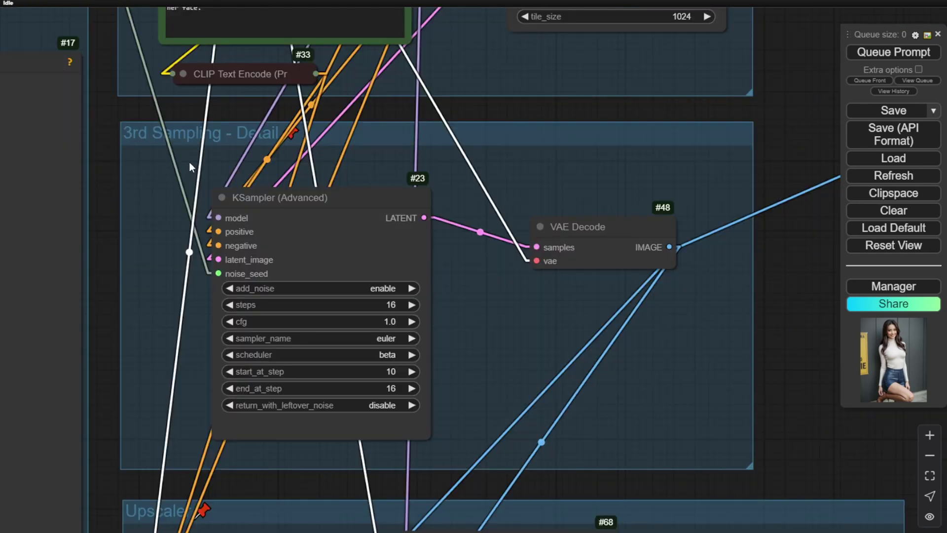
drag(457, 351, 430, 228)
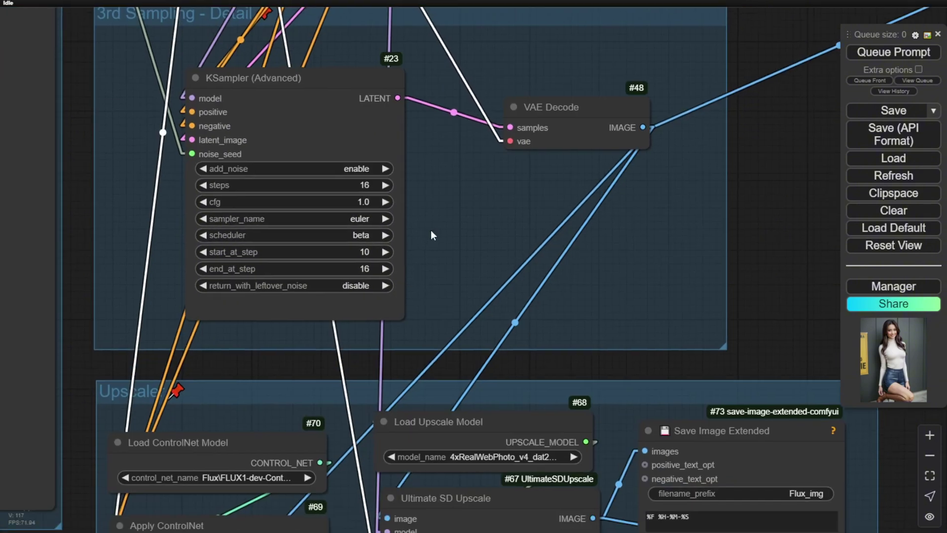
scroll(385, 254, up, 2)
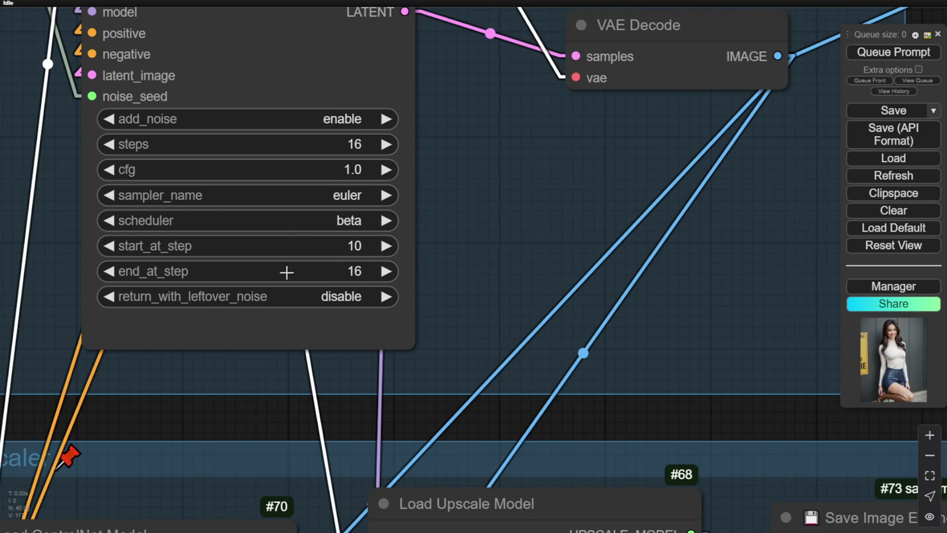
scroll(362, 247, down, 1)
scroll(413, 246, down, 5)
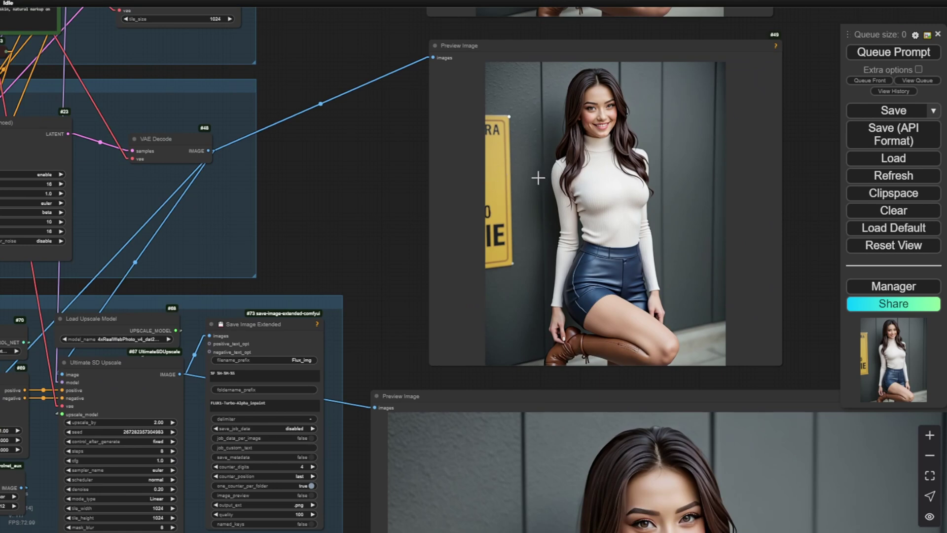
- Pan to the inpainting group and nudge the large result Preview Image slightly up-left
scroll(489, 195, down, 3)
drag(435, 222, 738, 274)
drag(332, 124, 526, 145)
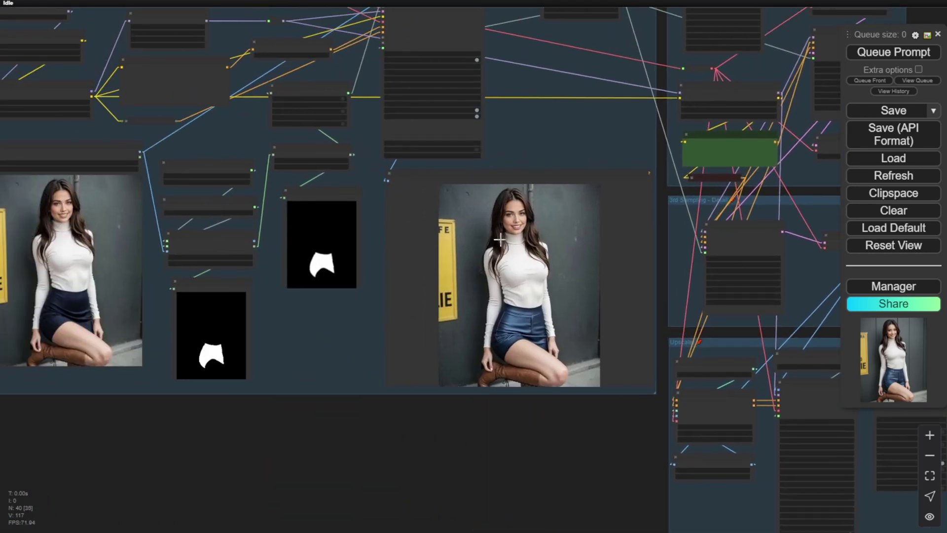
drag(490, 175, 479, 169)
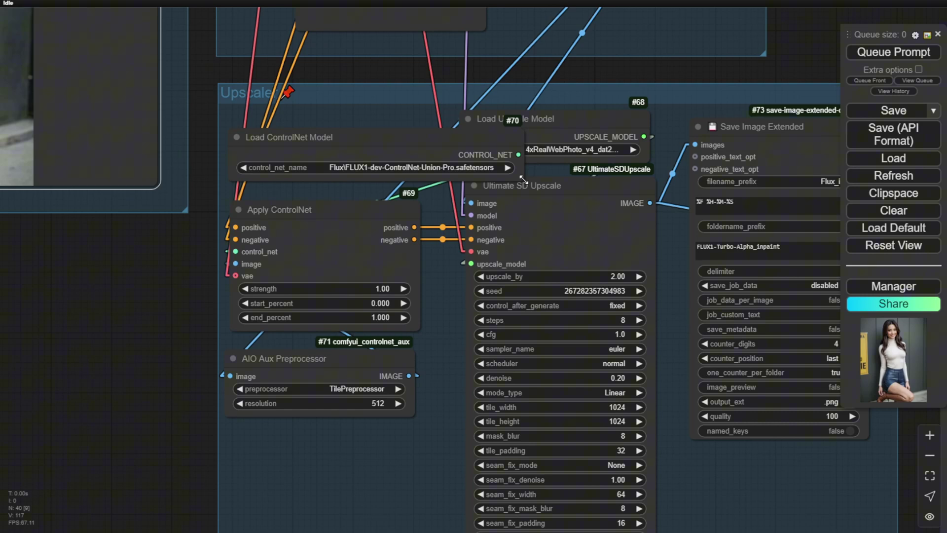
- Narrow Load ControlNet Model, keeping FLUX1-dev ControlNet Union Pro, then select the AIO Aux Preprocessor
drag(522, 178, 431, 156)
click(362, 168)
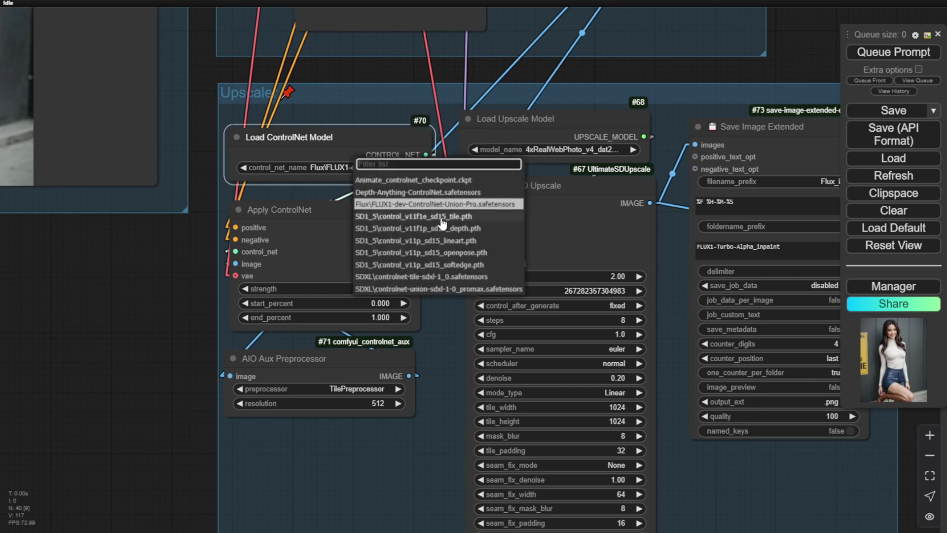
click(376, 90)
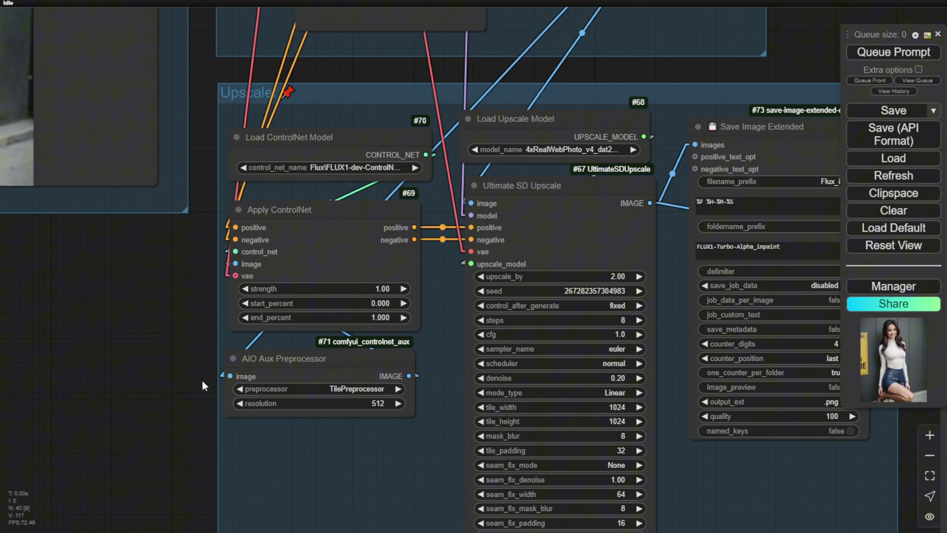
click(274, 359)
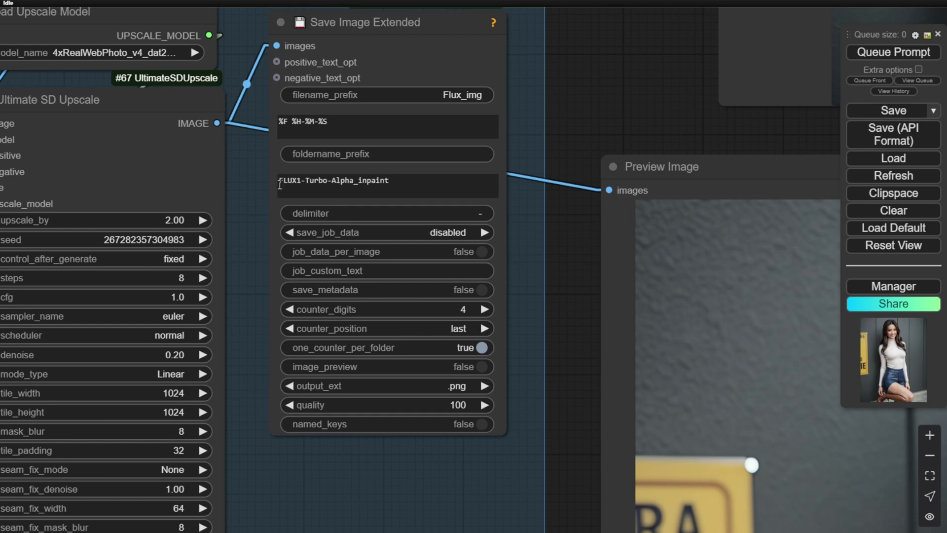
- Survey the img2img workflow's Preview Image outputs, Load VAE, CR Seed and Upscaler group
click(279, 184)
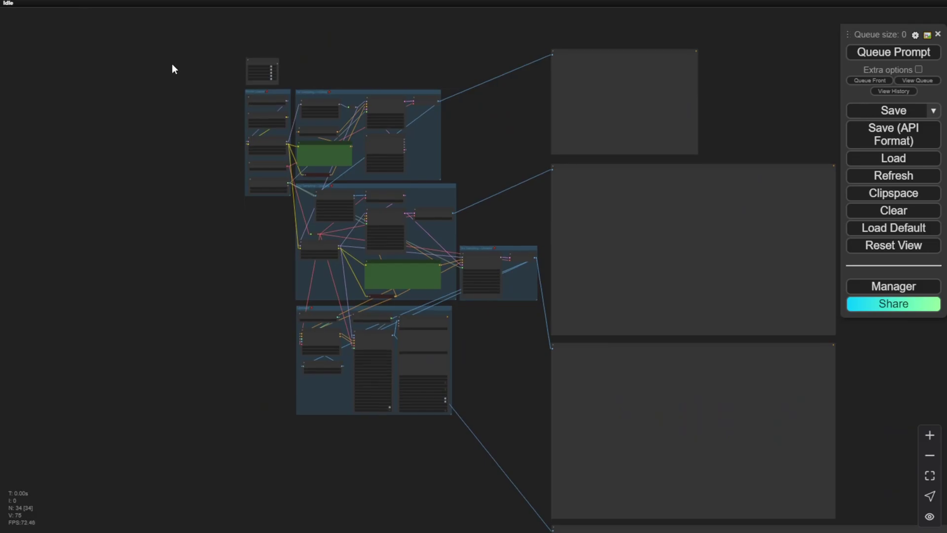
scroll(250, 132, up, 10)
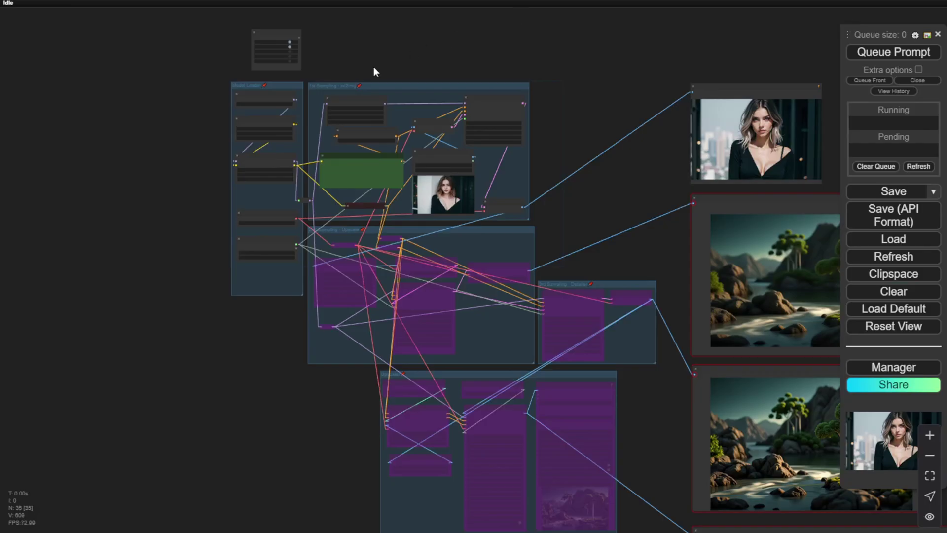
scroll(374, 66, up, 6)
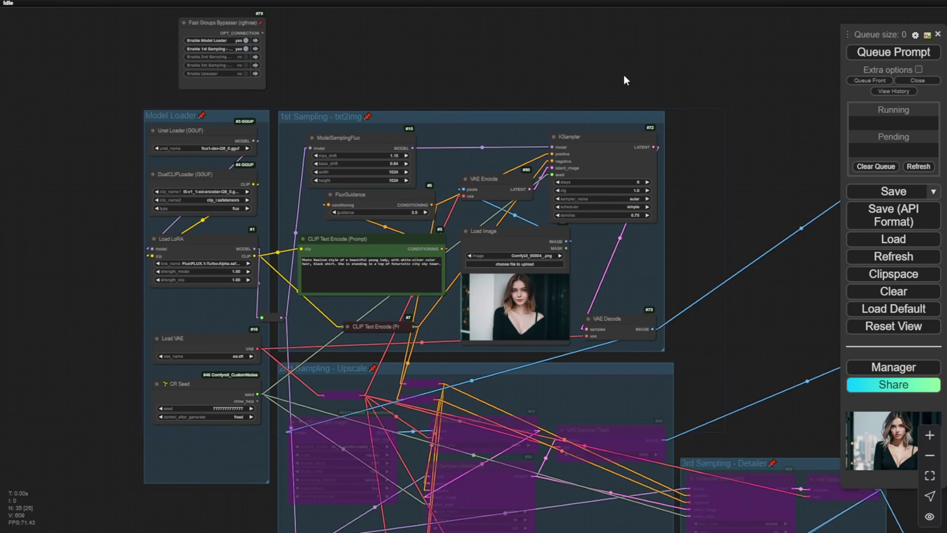
drag(623, 81, 326, 44)
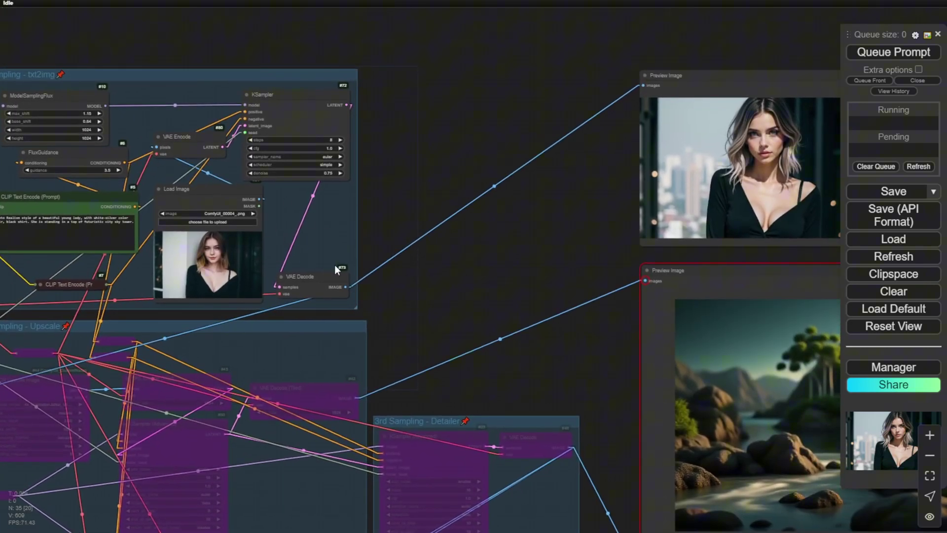
drag(334, 265, 624, 66)
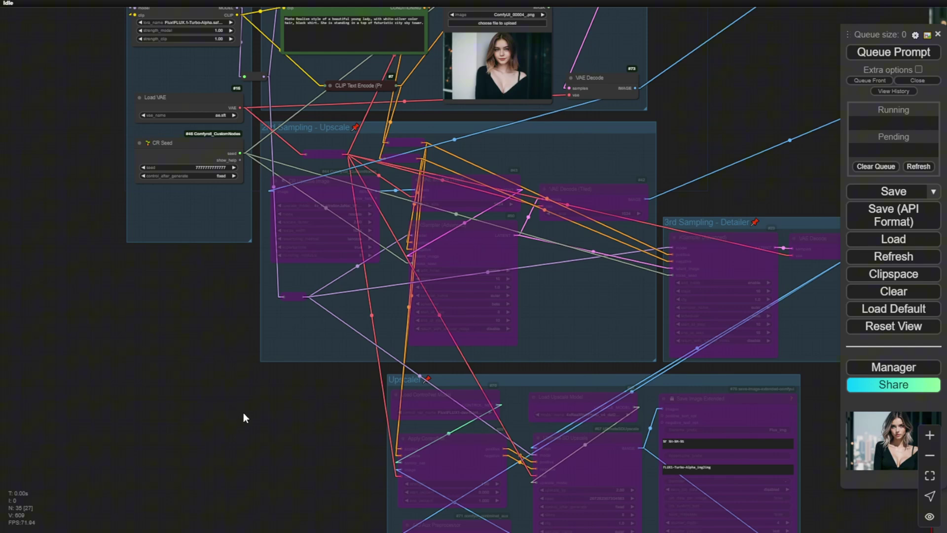
drag(201, 282, 241, 516)
scroll(183, 227, up, 5)
scroll(211, 244, up, 5)
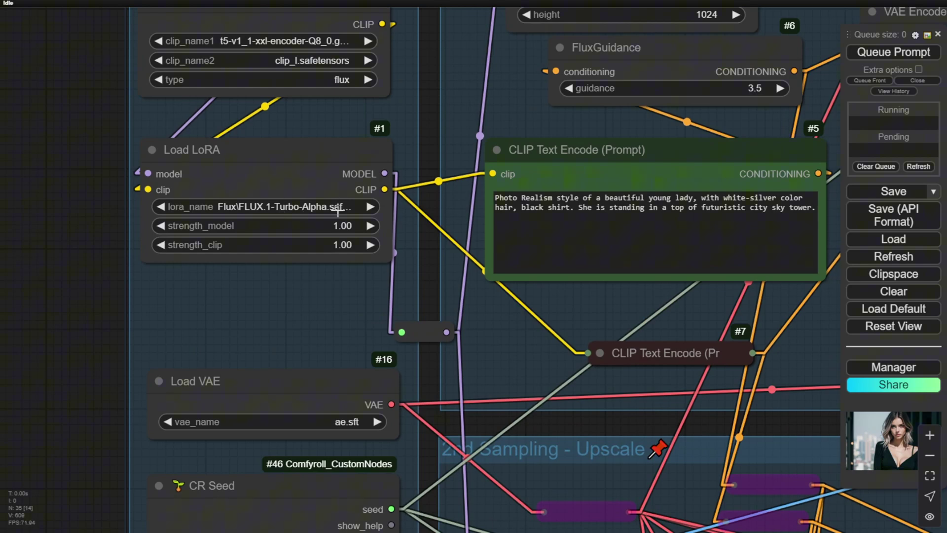
- Widen Load LoRA to read the full LoRA name, then narrow it back
drag(391, 261, 450, 262)
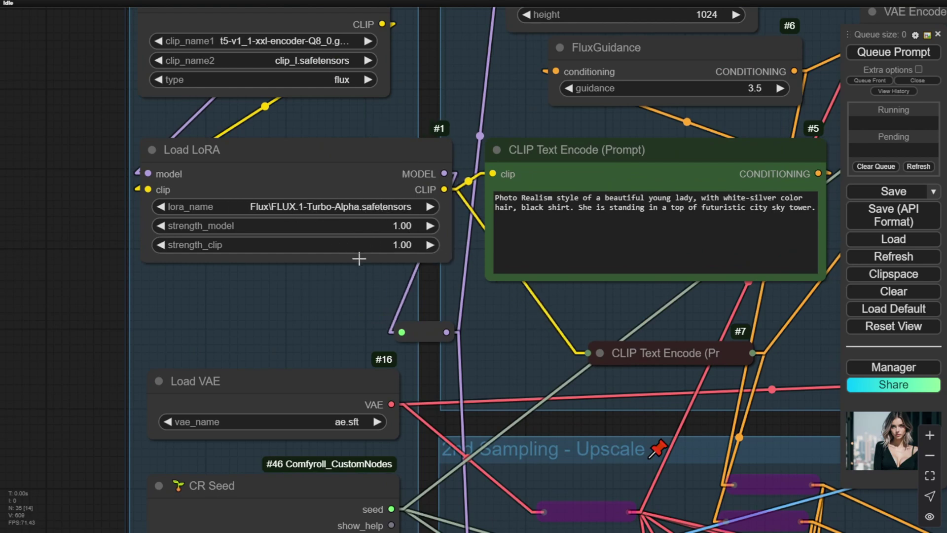
scroll(262, 308, up, 4)
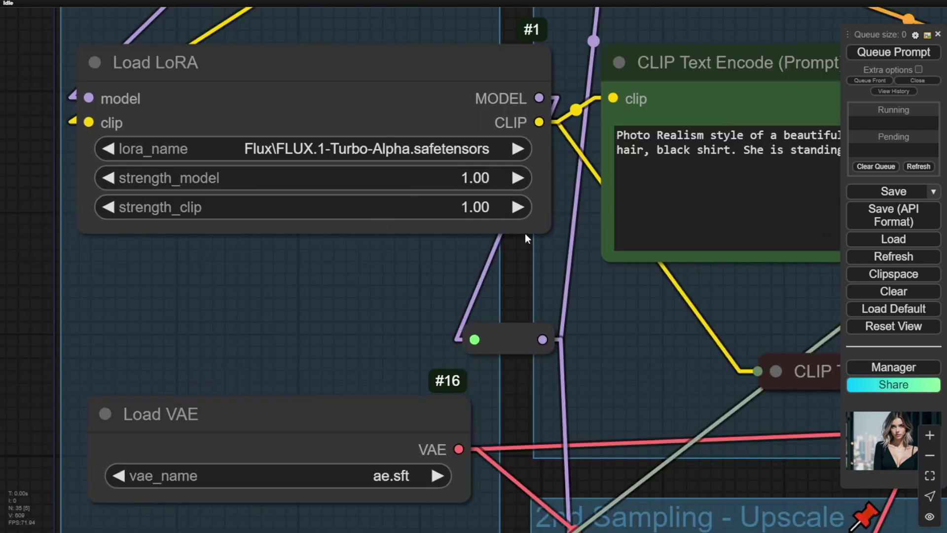
drag(546, 230, 475, 222)
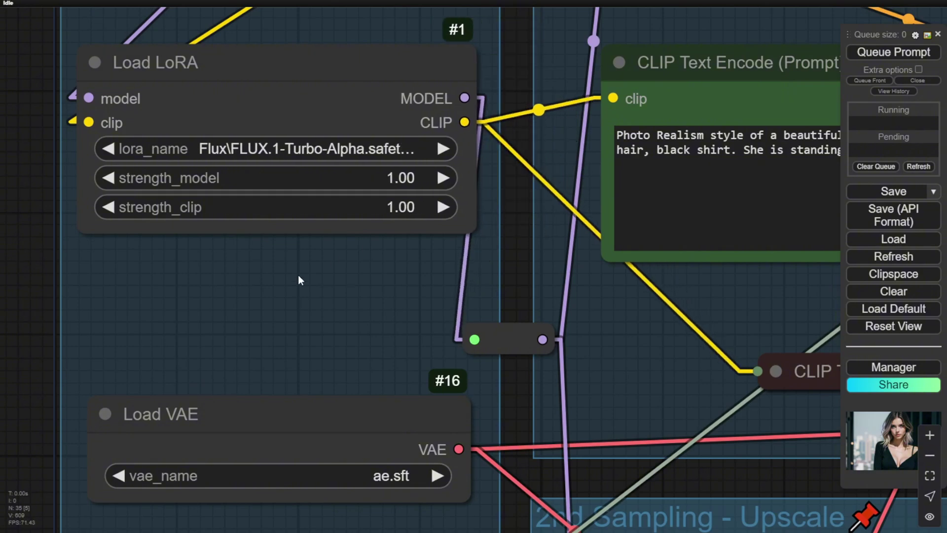
scroll(295, 274, down, 10)
scroll(352, 296, down, 5)
- Select the 'FLUX1-Turbo-' part of the Save Image Extended folder name
drag(351, 304, 458, 80)
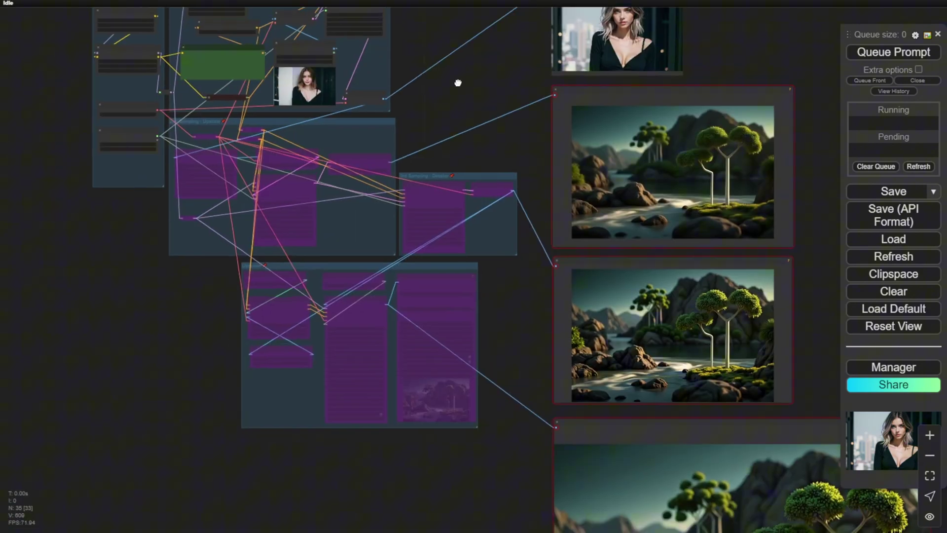
scroll(460, 296, up, 3)
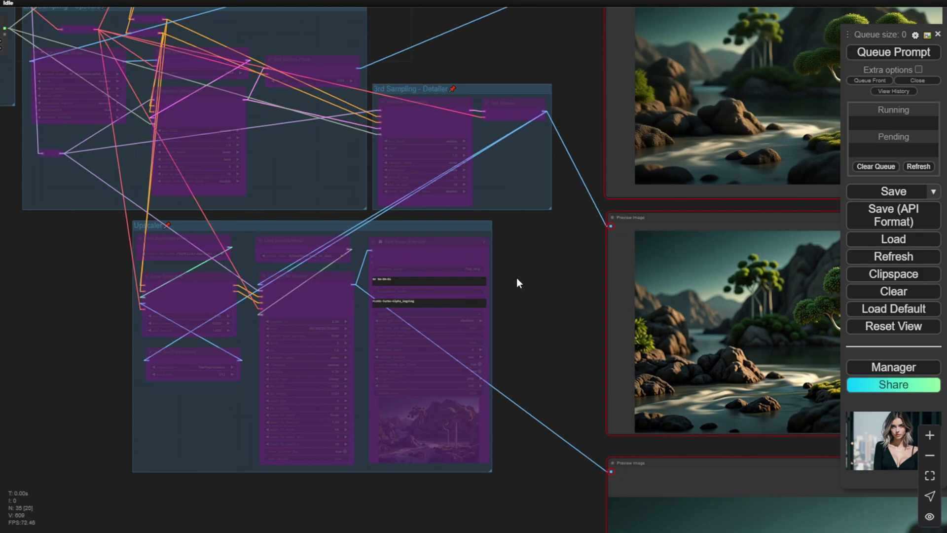
drag(524, 278, 610, 248)
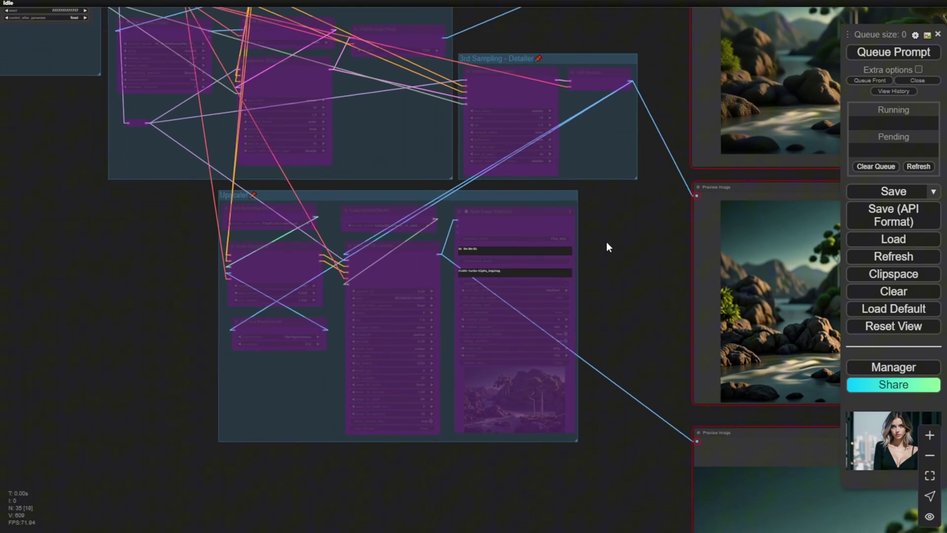
scroll(543, 247, up, 8)
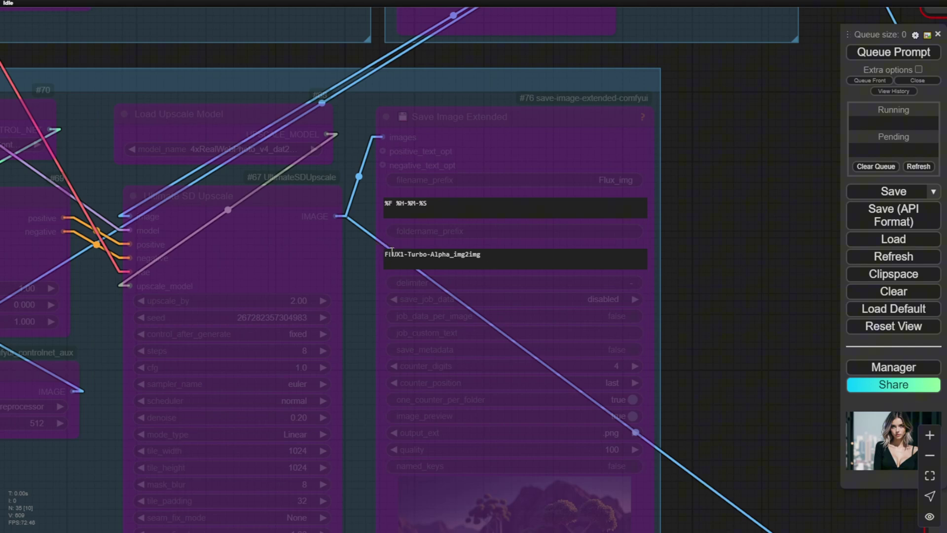
drag(389, 255, 455, 255)
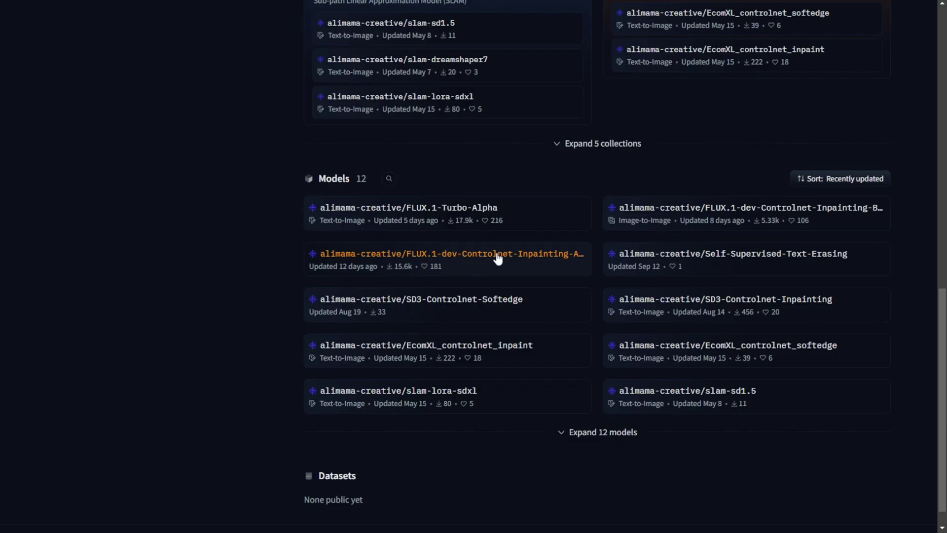
- Open the FLUX.1-dev-Controlnet-Inpainting-Alpha model page, skim its card, and view its files
click(499, 258)
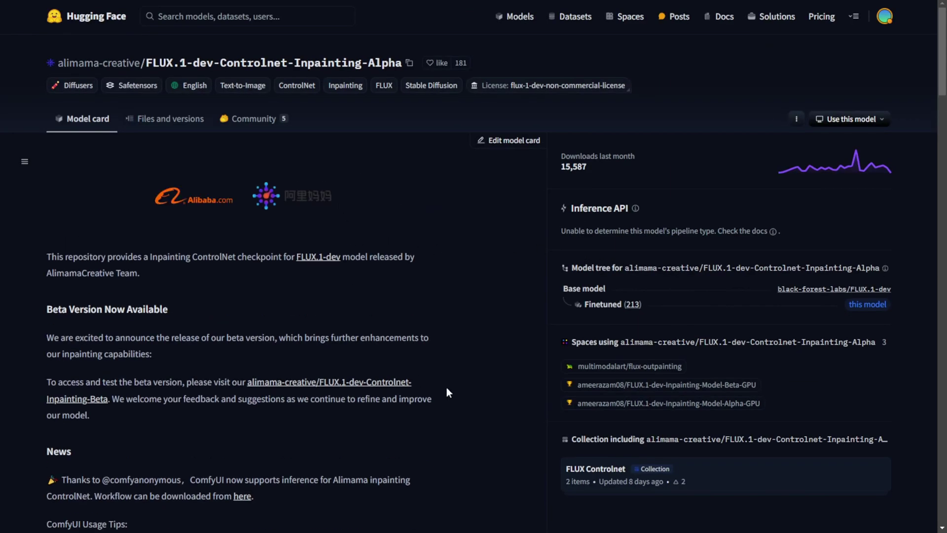
scroll(404, 350, down, 2)
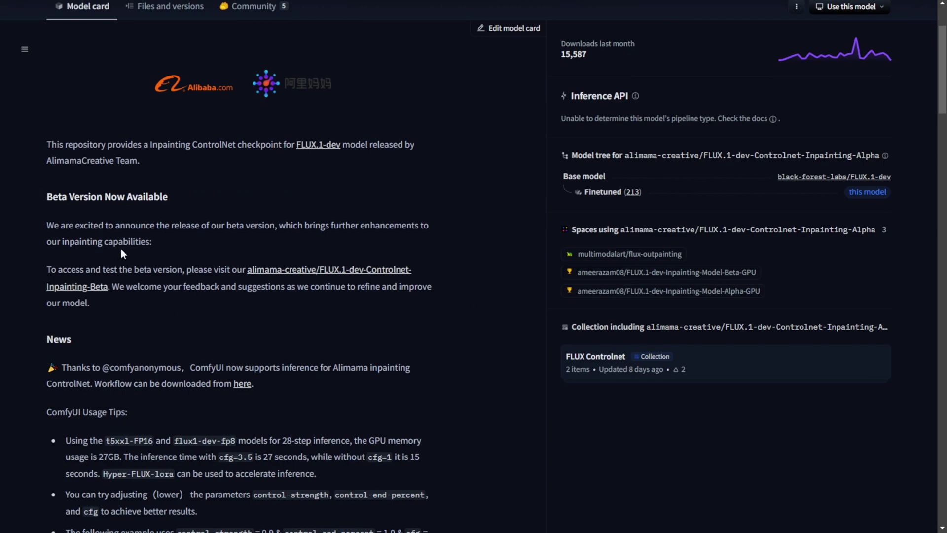
scroll(153, 365, up, 2)
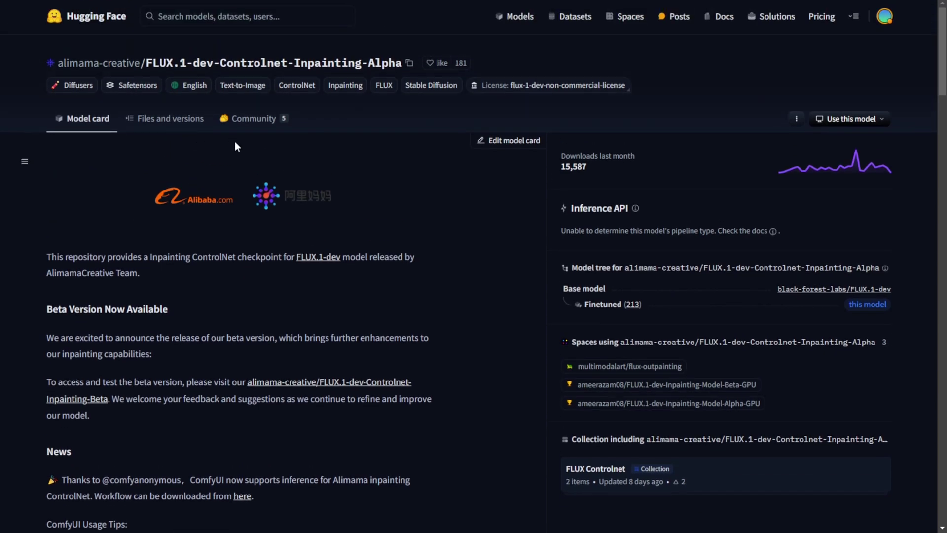
click(156, 126)
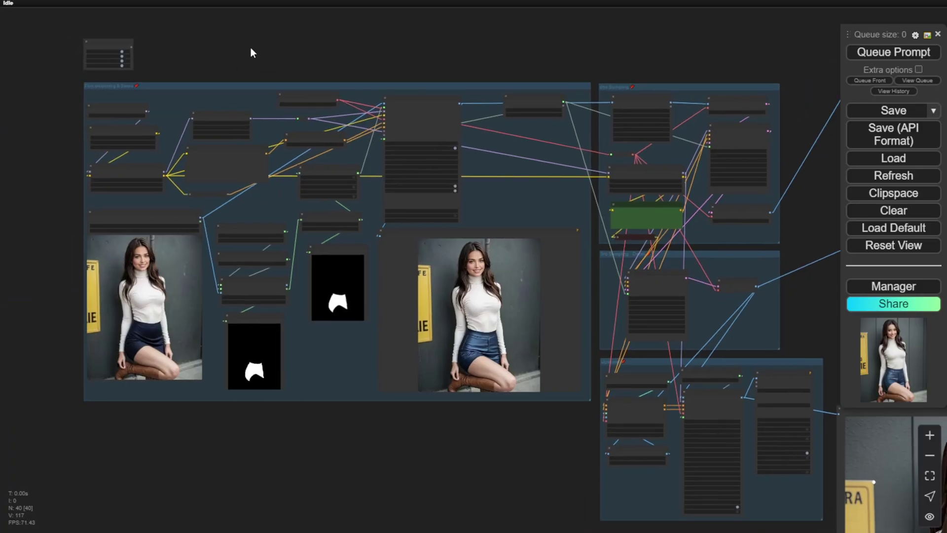
scroll(372, 158, up, 10)
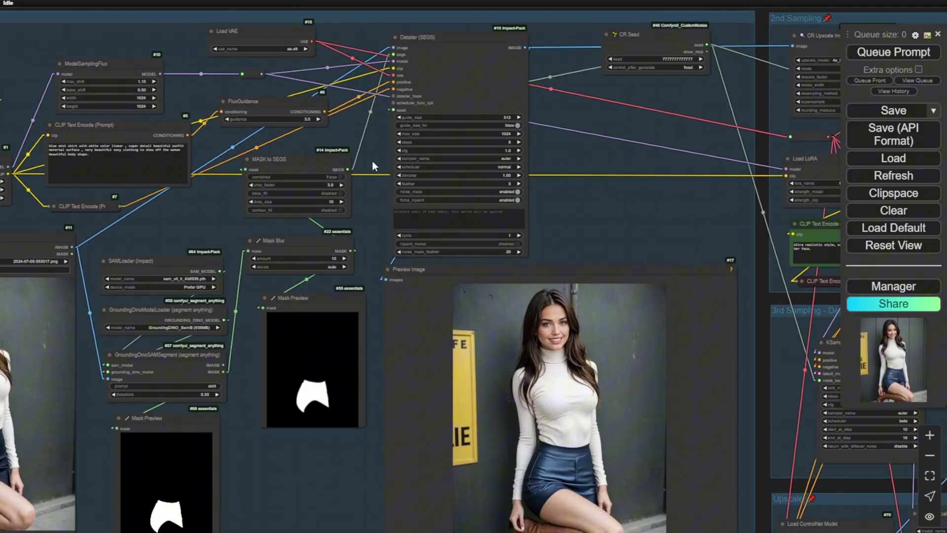
scroll(380, 165, down, 3)
scroll(468, 168, up, 5)
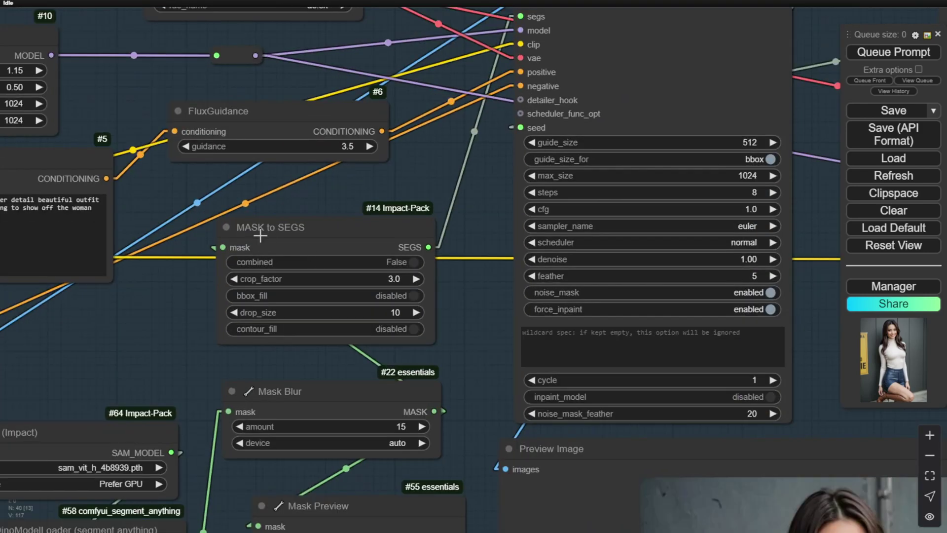
drag(468, 168, 559, 298)
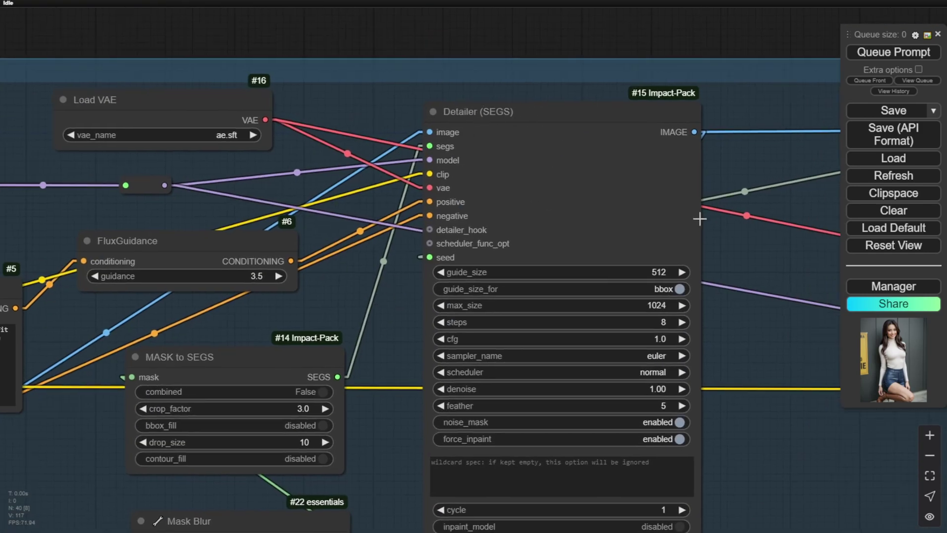
scroll(759, 275, down, 6)
drag(778, 389, 567, 105)
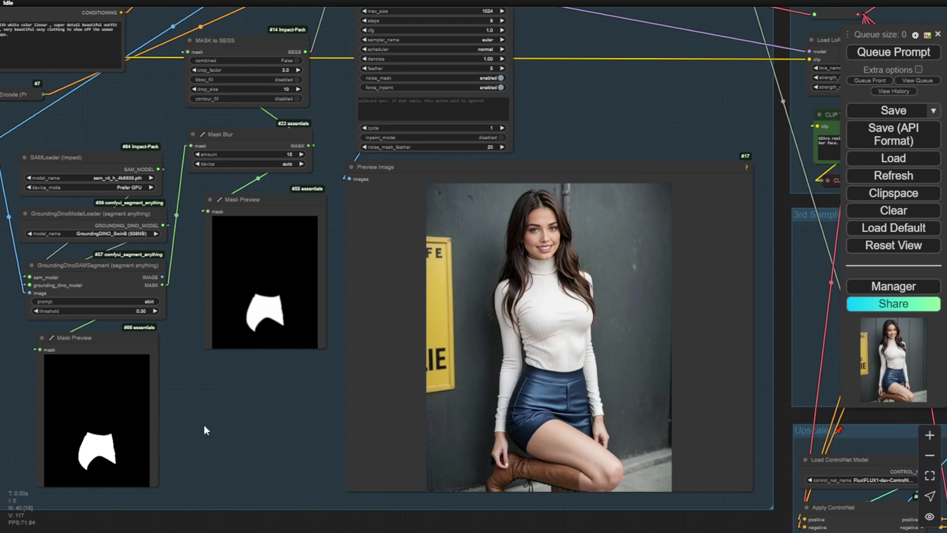
- Replace the GroundingDinoSAMSegment prompt 'skirt' with 'hair', keeping threshold 0.30
drag(209, 425, 617, 286)
scroll(616, 286, up, 2)
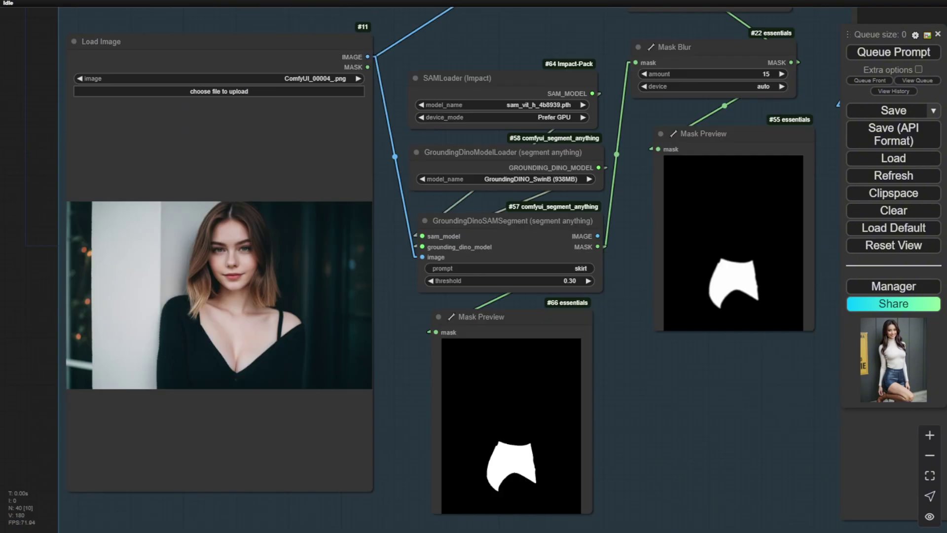
drag(325, 266, 369, 274)
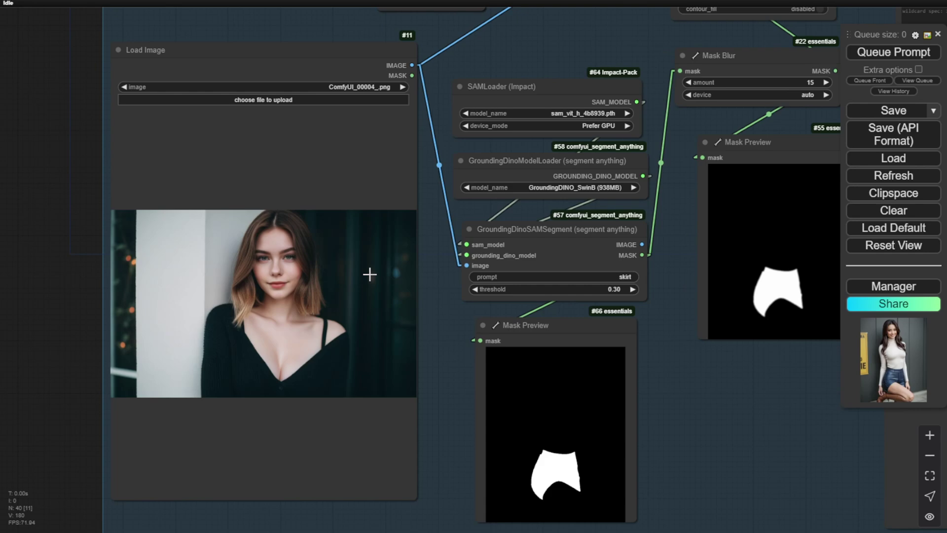
scroll(733, 171, up, 3)
click(552, 276)
text(hair)
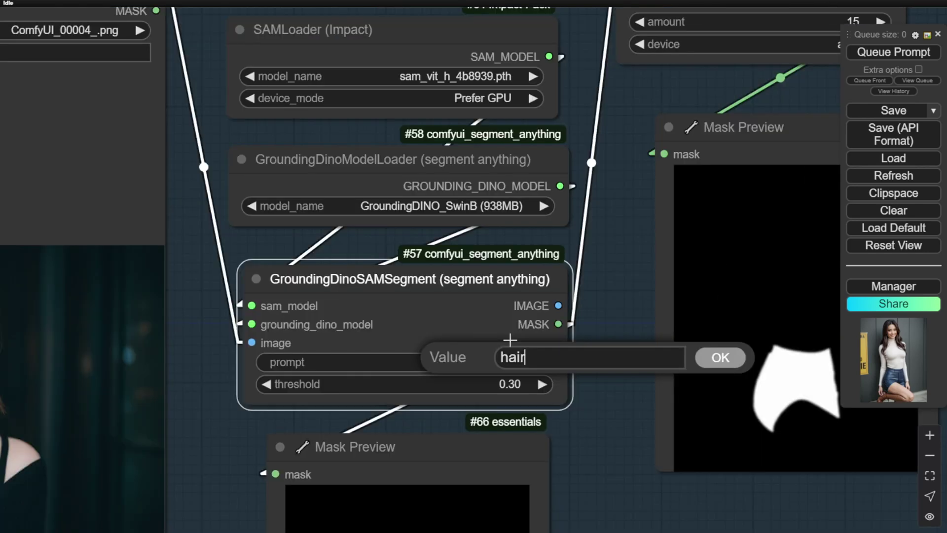
key(Return)
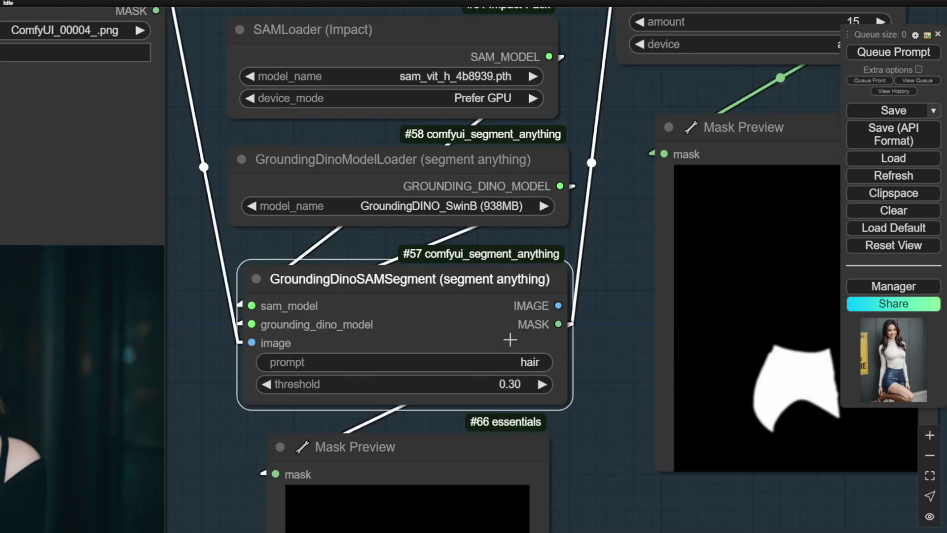
scroll(570, 404, down, 3)
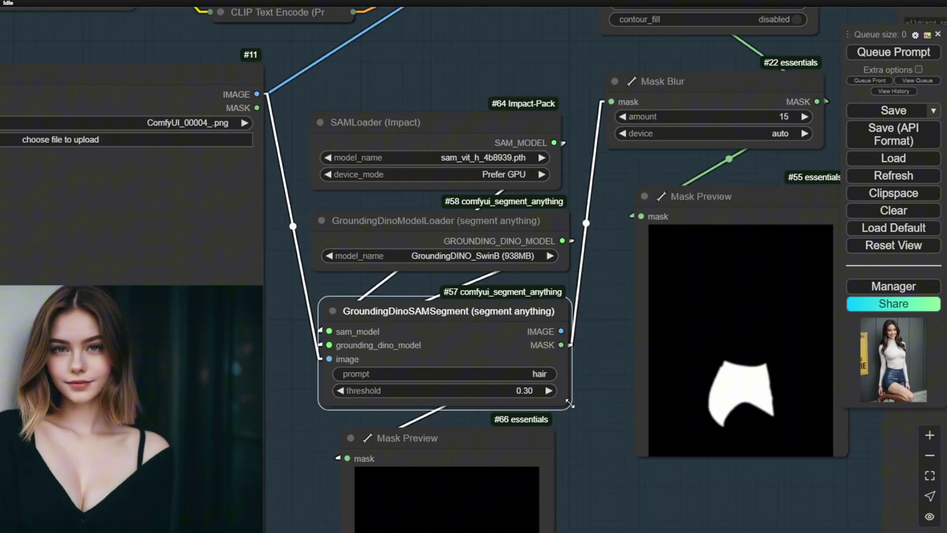
- Set 2nd Sampling, 3rd Sampling and Upscaler to no in Fast Groups Bypasser
drag(598, 401, 396, 324)
scroll(415, 137, down, 6)
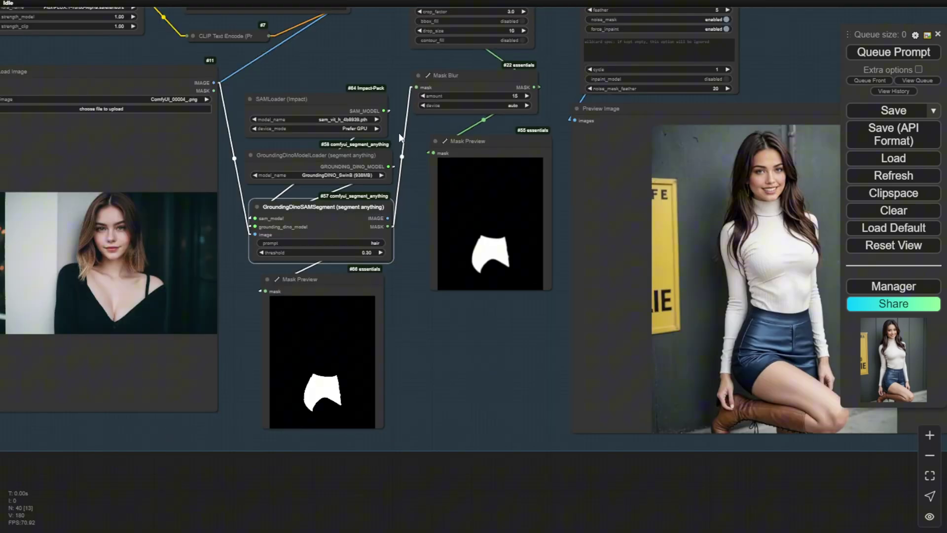
key(1)
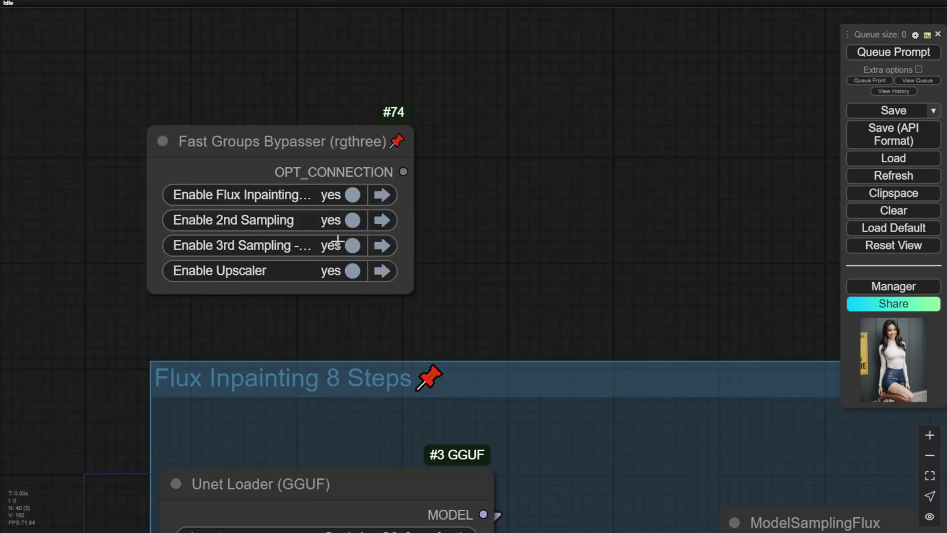
click(352, 220)
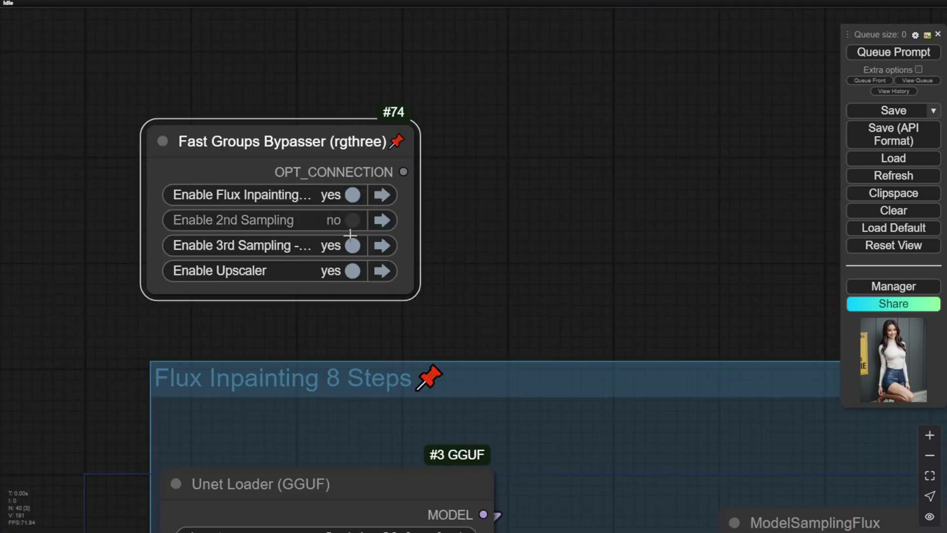
click(352, 245)
click(353, 271)
- Return to the Flux Inpainting group and bring the positive CLIP prompt into view
key(2)
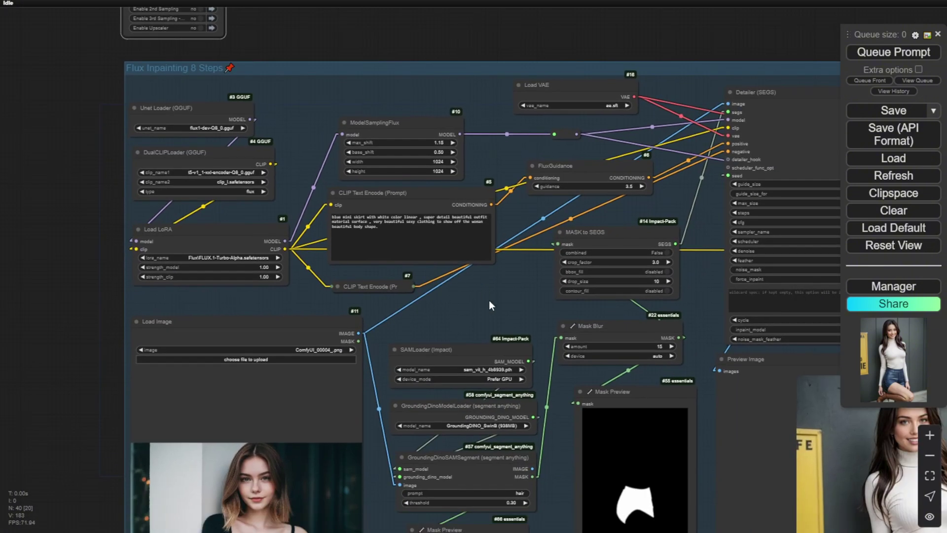
drag(490, 300, 301, 237)
drag(741, 258, 607, 157)
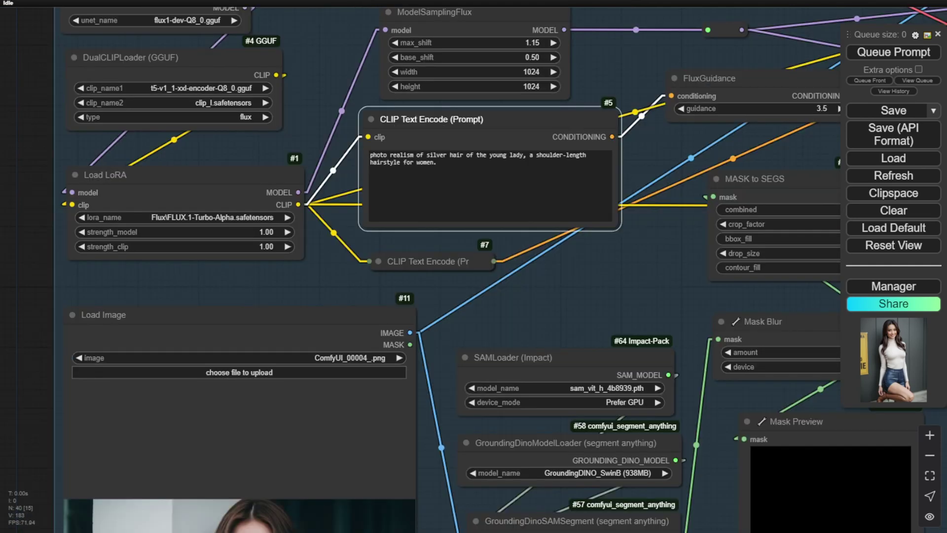
- Follow the inpainting run as hair masks appear, panning to the Detailer (SEGS) node
scroll(400, 249, down, 3)
scroll(400, 249, up, 1)
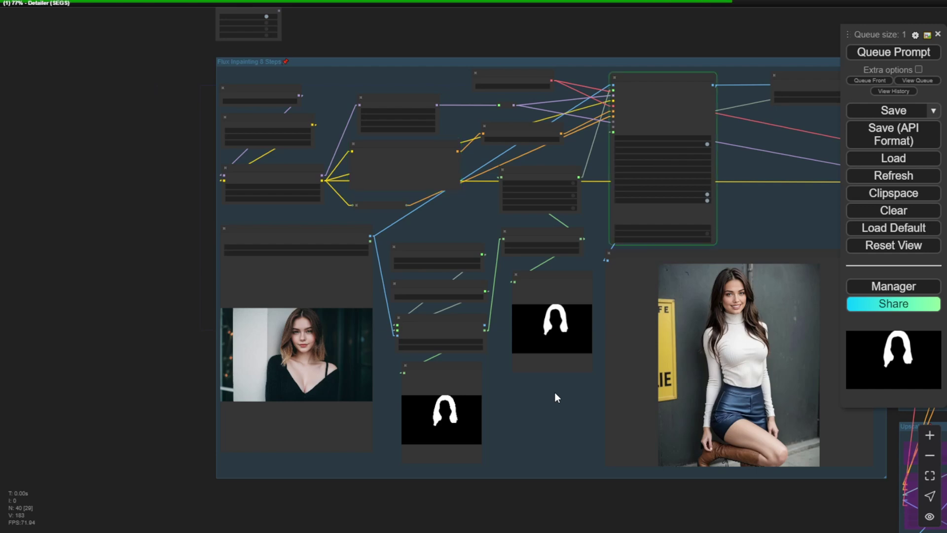
scroll(554, 392, up, 7)
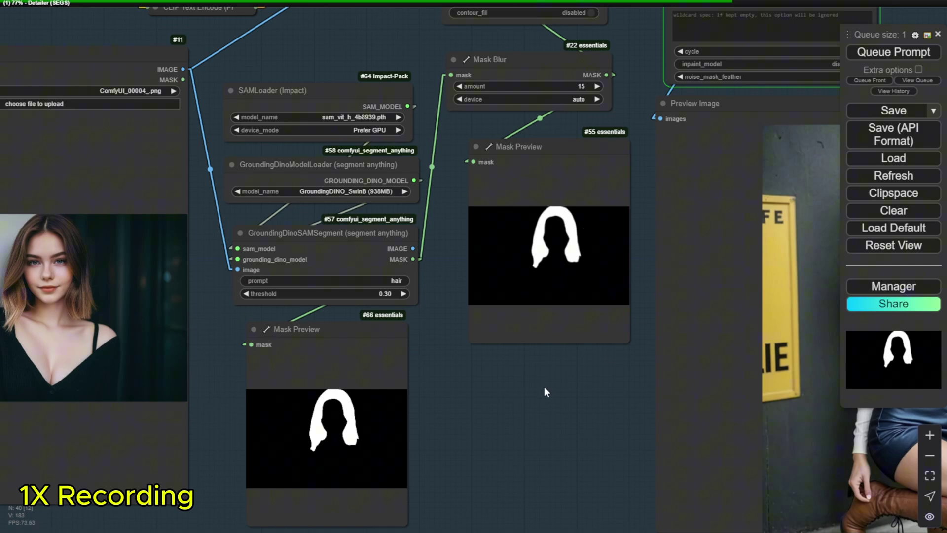
scroll(552, 392, down, 3)
drag(613, 106, 545, 264)
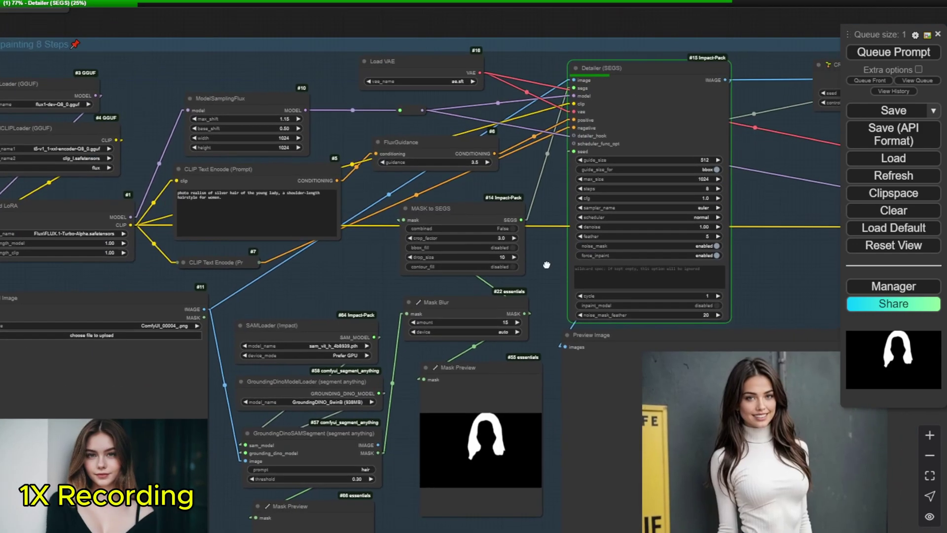
scroll(450, 214, up, 3)
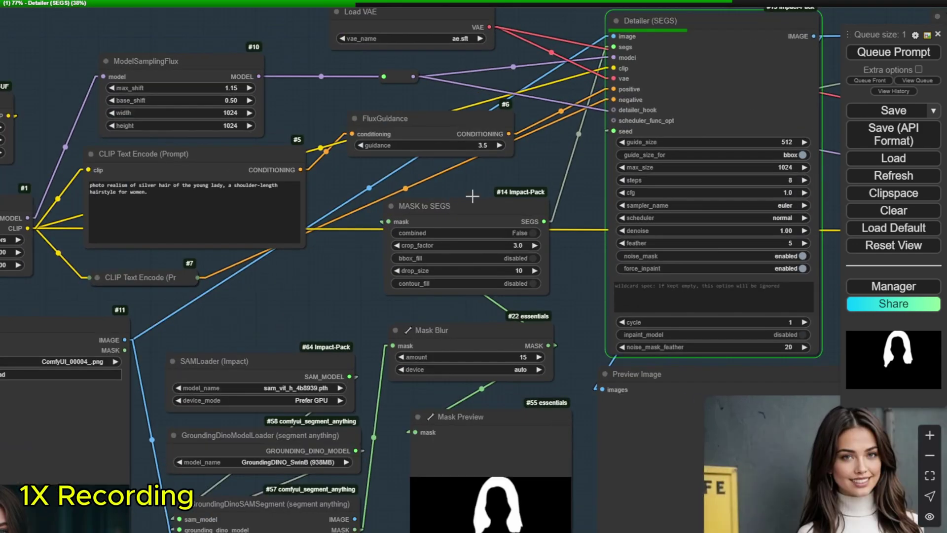
drag(528, 161, 439, 221)
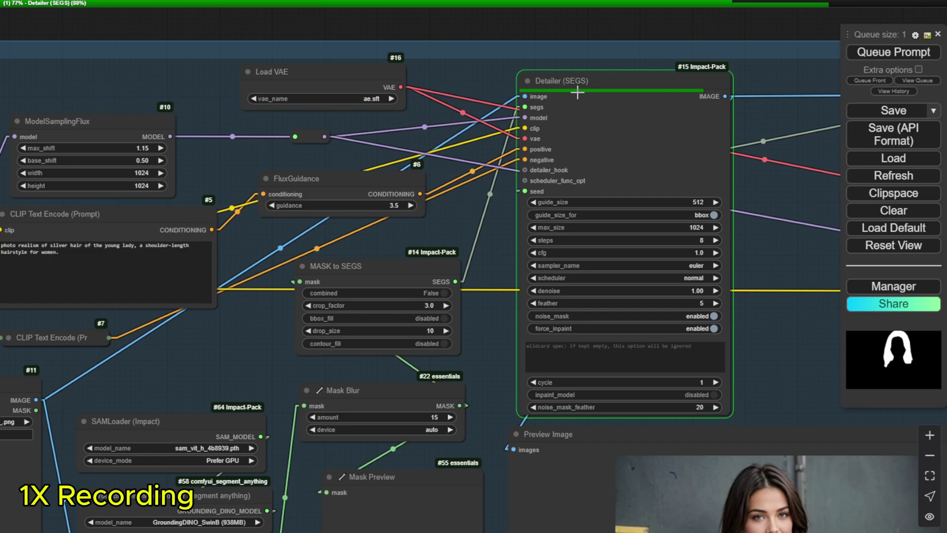
- Inspect the finished portrait preview, the Detailer and seed nodes, then the upper workflow nodes
drag(770, 265, 466, 197)
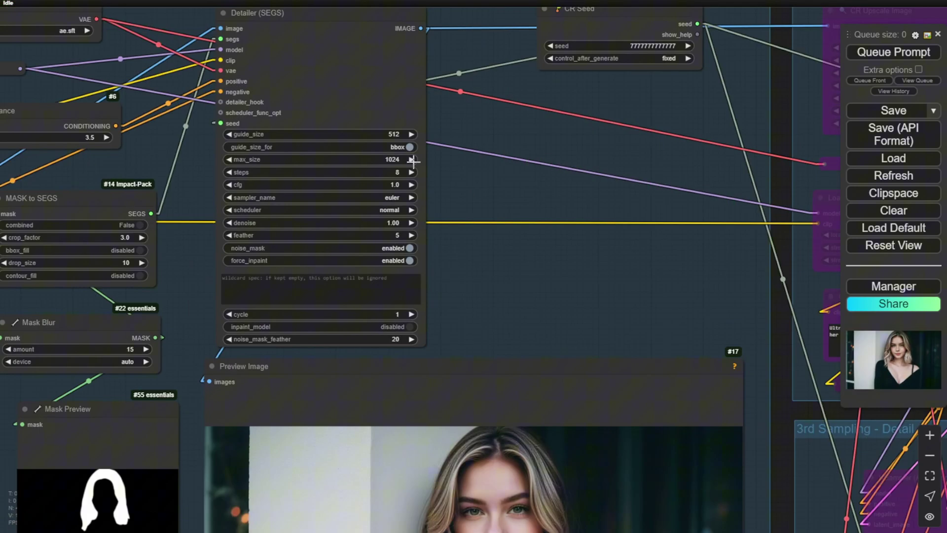
scroll(554, 146, down, 6)
scroll(575, 227, up, 5)
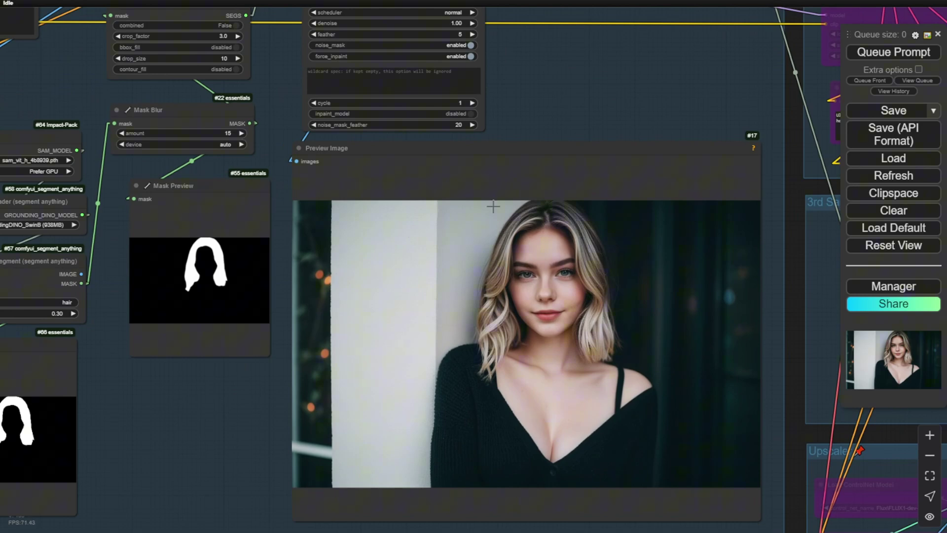
drag(564, 77, 592, 266)
drag(585, 304, 605, 167)
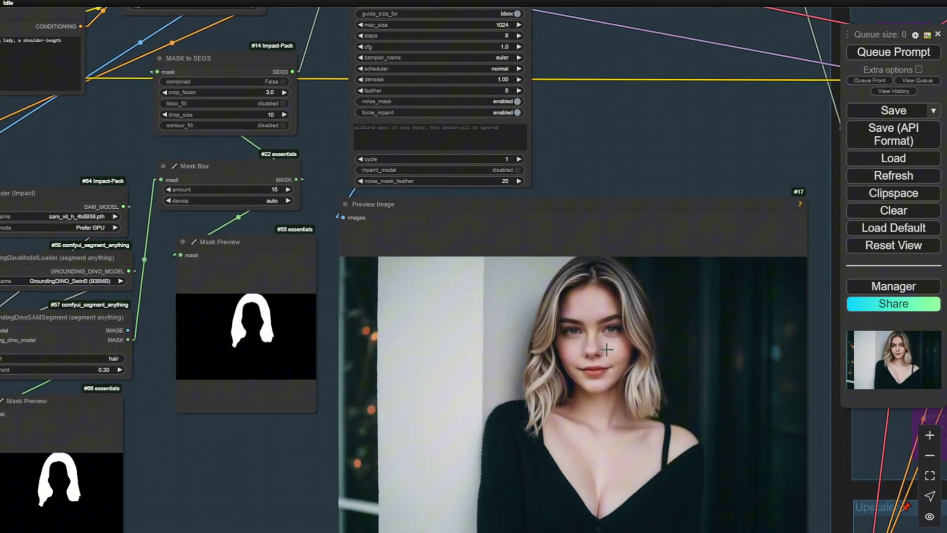
drag(112, 132, 125, 225)
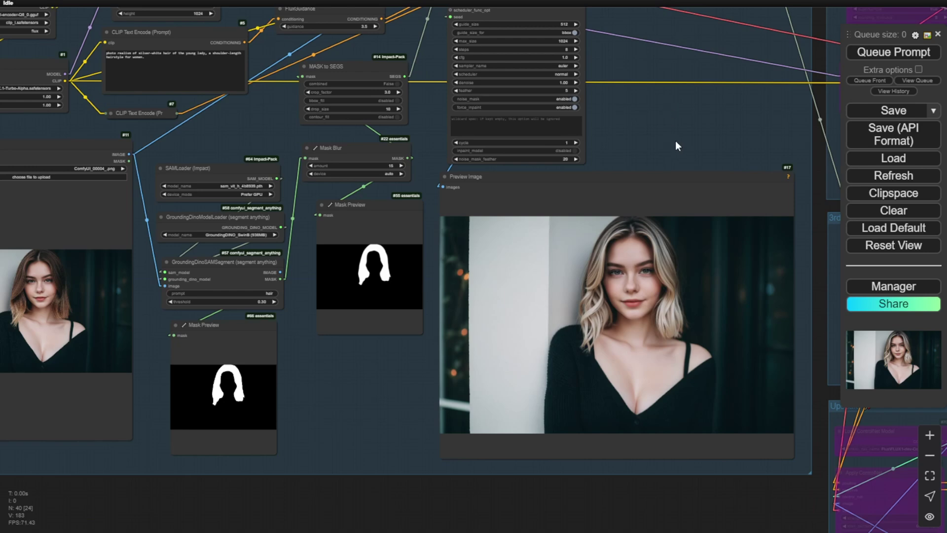
- Set 2nd Sampling, 3rd Sampling and Upscaler back to yes, then jump to 2nd Sampling
drag(678, 140, 538, 20)
scroll(518, 119, up, 4)
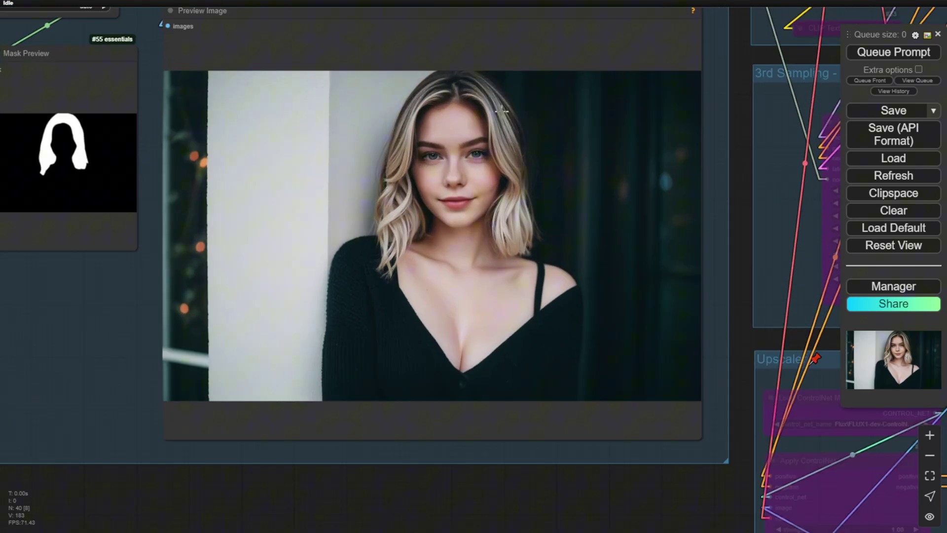
key(1)
click(291, 157)
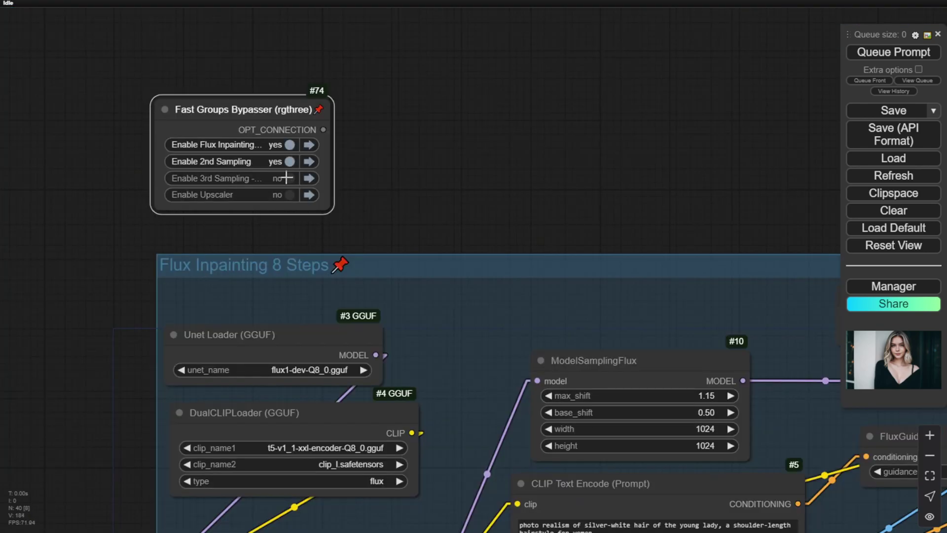
click(287, 178)
click(290, 195)
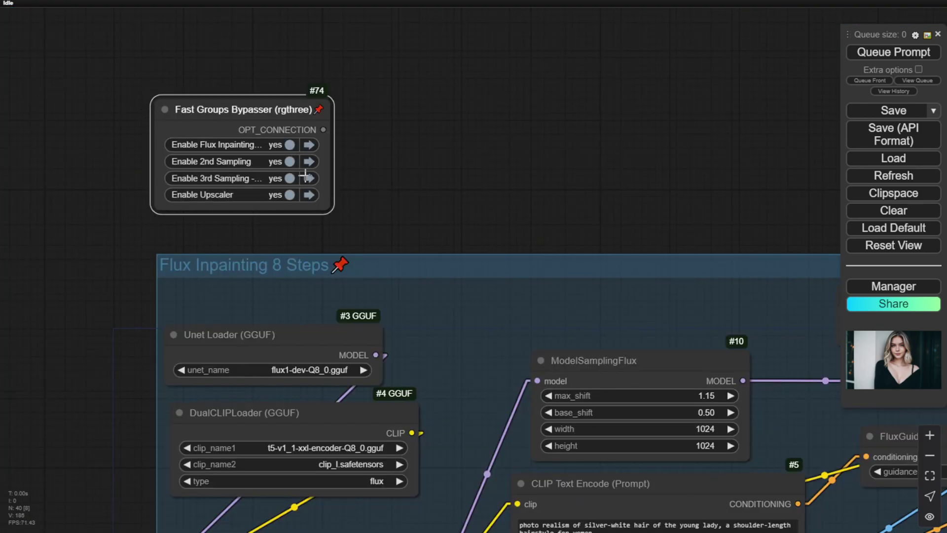
click(309, 162)
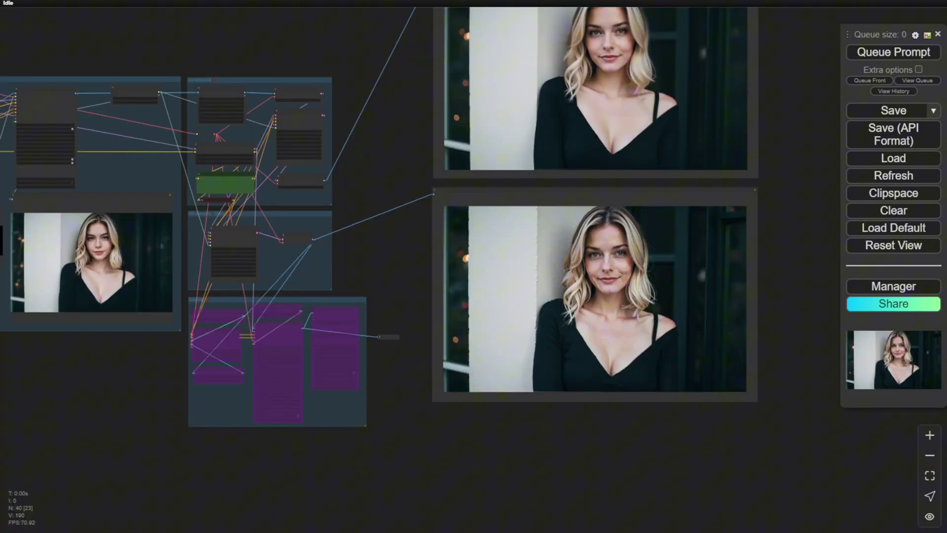
- Pan and zoom across the 2nd Sampling and Upscale groups to reach the large portrait previews
drag(351, 253, 637, 321)
scroll(539, 220, up, 10)
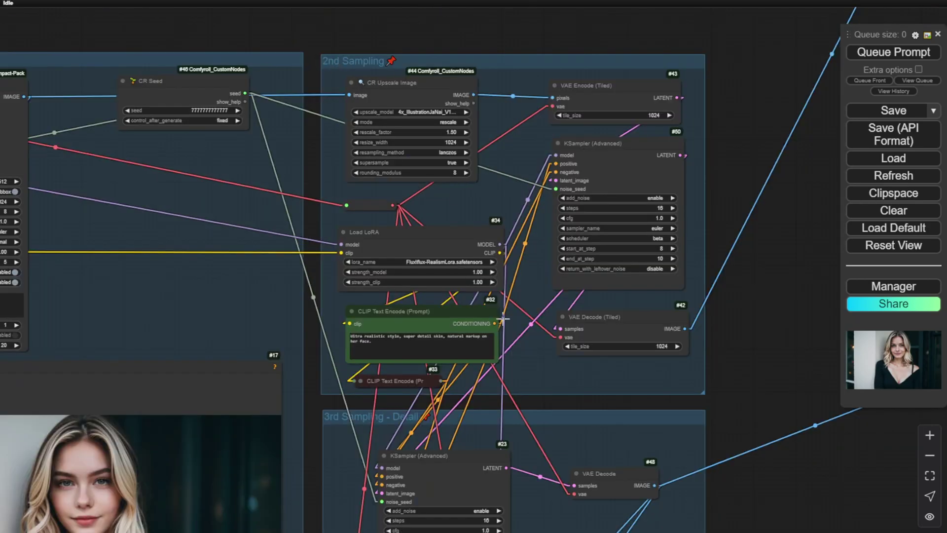
scroll(444, 276, up, 3)
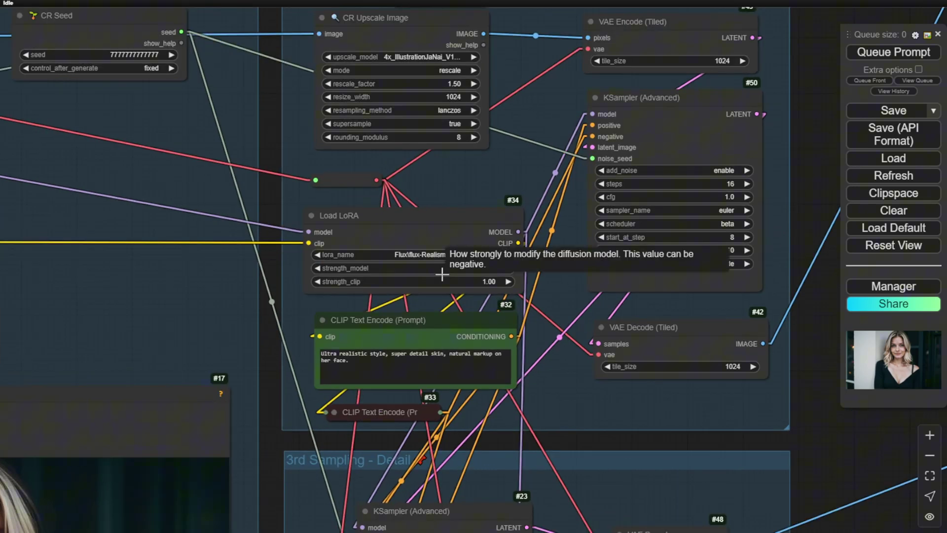
drag(503, 178, 309, 206)
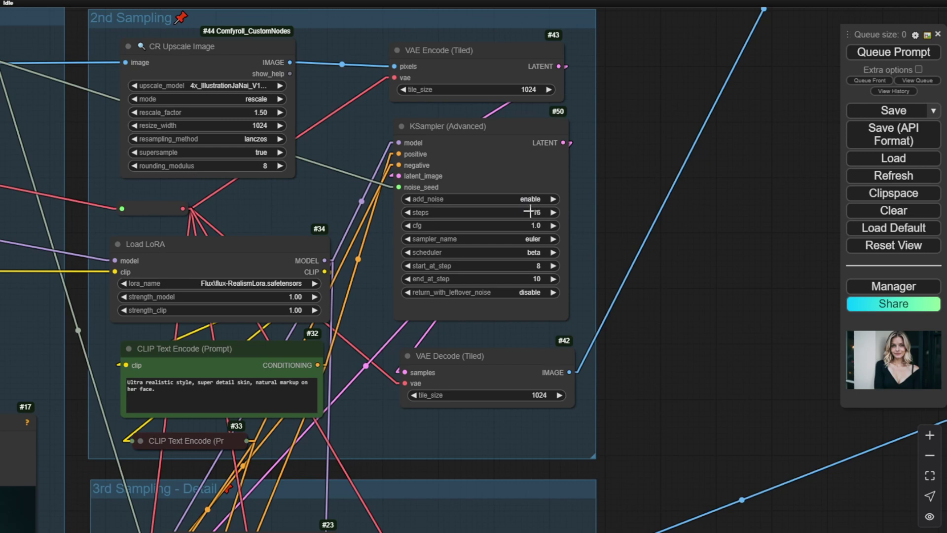
scroll(572, 266, down, 4)
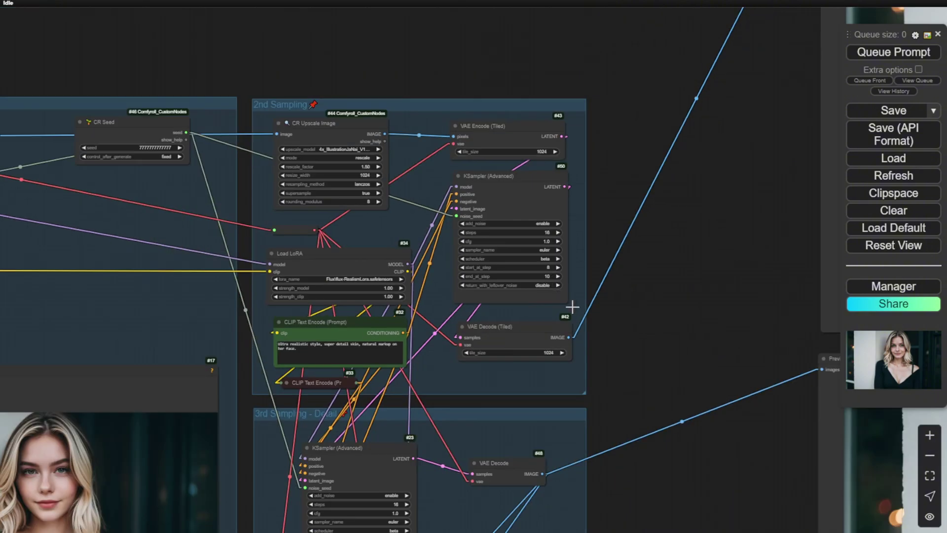
drag(631, 338, 702, 183)
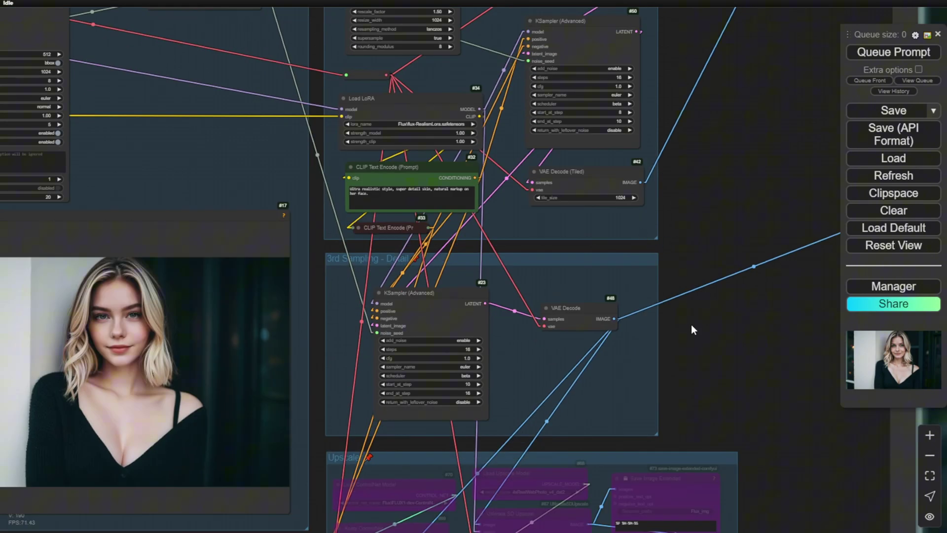
drag(692, 324, 691, 119)
scroll(429, 306, down, 4)
drag(429, 306, 438, 283)
scroll(597, 260, up, 3)
drag(598, 260, 614, 265)
drag(256, 100, 434, 57)
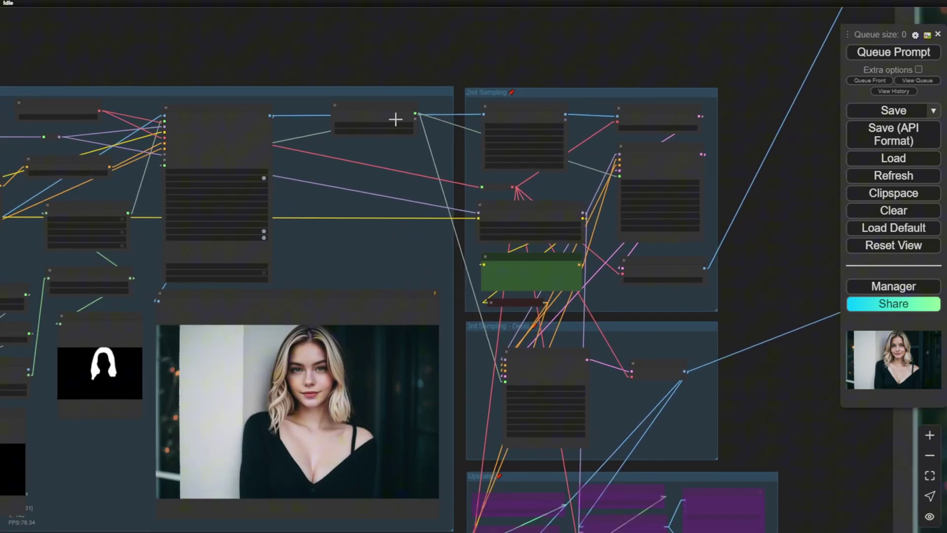
- Nudge the CR Seed node slightly left and lower, then zoom out to show both previews
mouse_move(394, 119)
mouse_down()
mouse_move(379, 112)
mouse_move(384, 127)
mouse_up()
scroll(384, 127, up, 4)
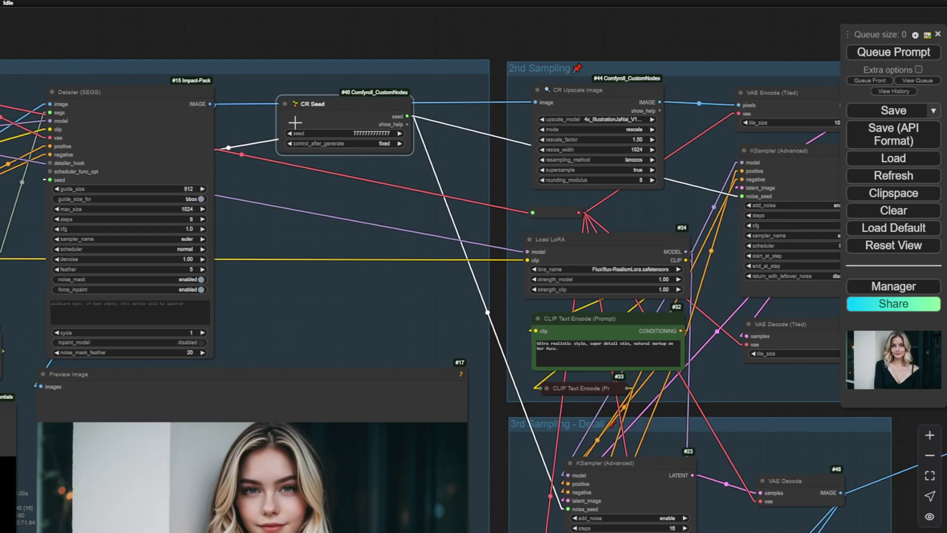
drag(306, 118, 223, 244)
scroll(135, 93, down, 5)
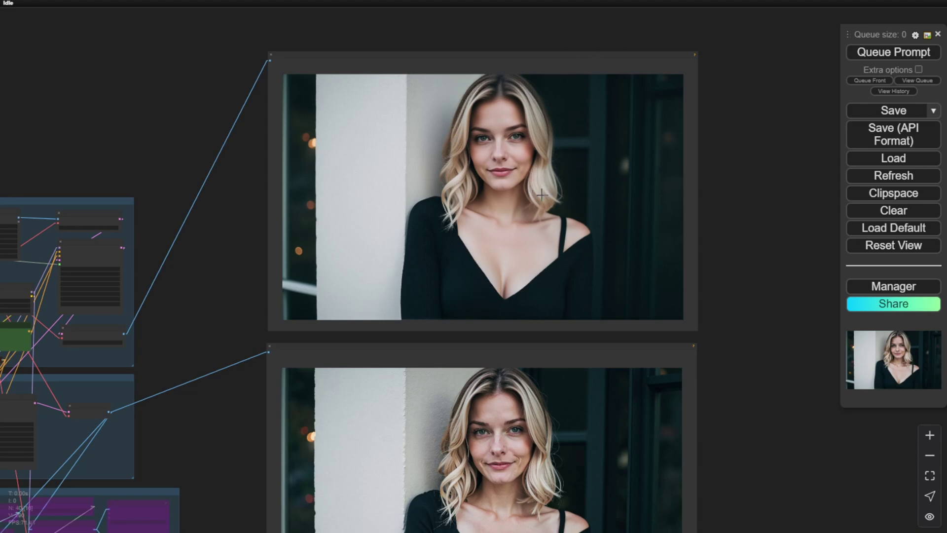
- Zoom in on the second blonde portrait preview to inspect its skin texture
scroll(493, 164, down, 5)
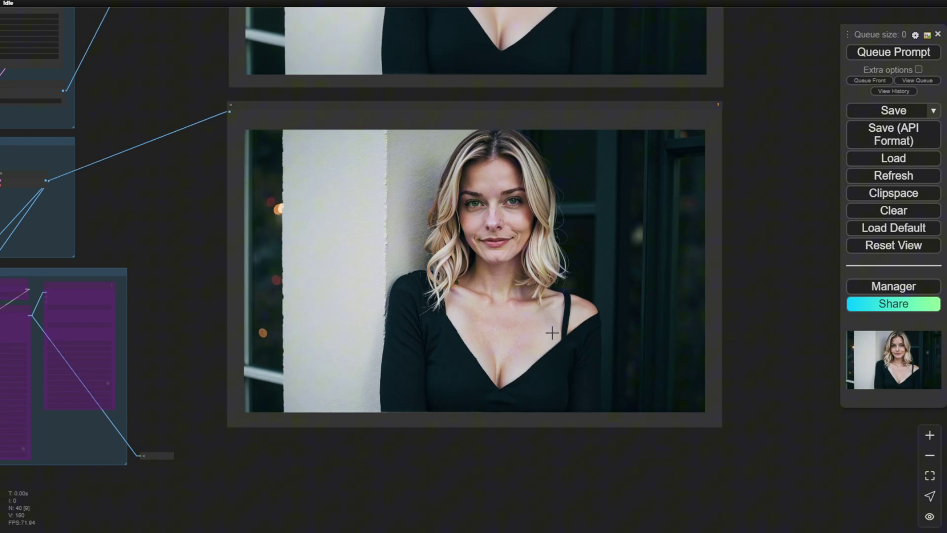
scroll(554, 328, up, 5)
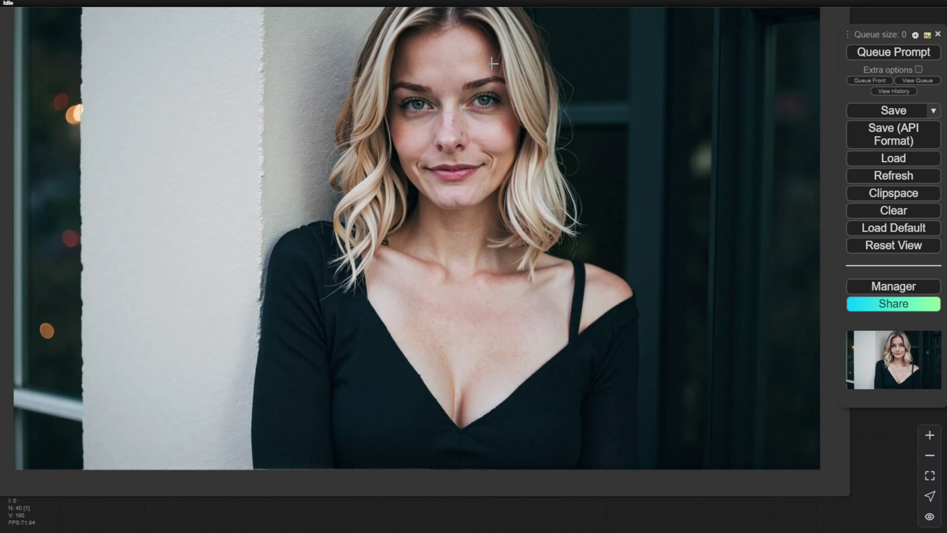
scroll(323, 205, down, 4)
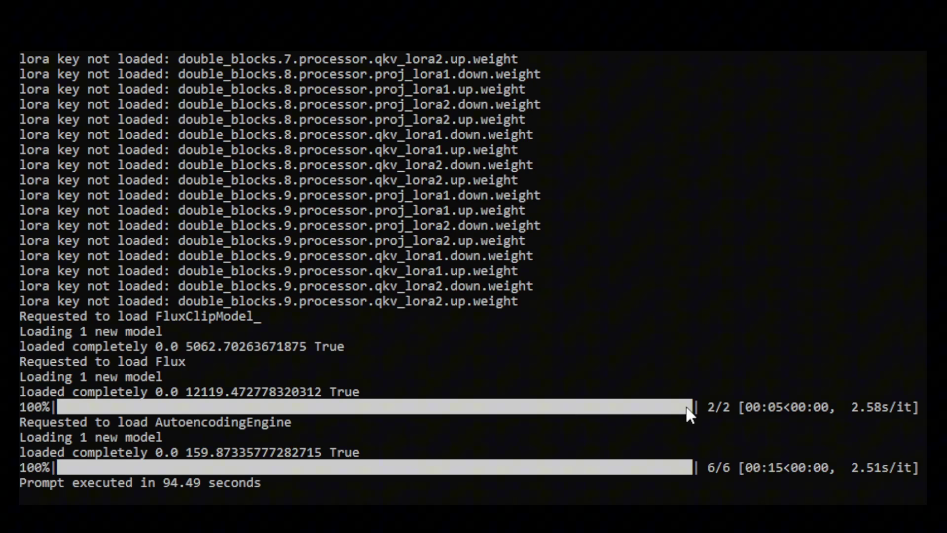
- Highlight the 2/2 pass's elapsed time and the detail pass's 1.45 s/it speed in the console log
click(727, 407)
drag(740, 408, 798, 420)
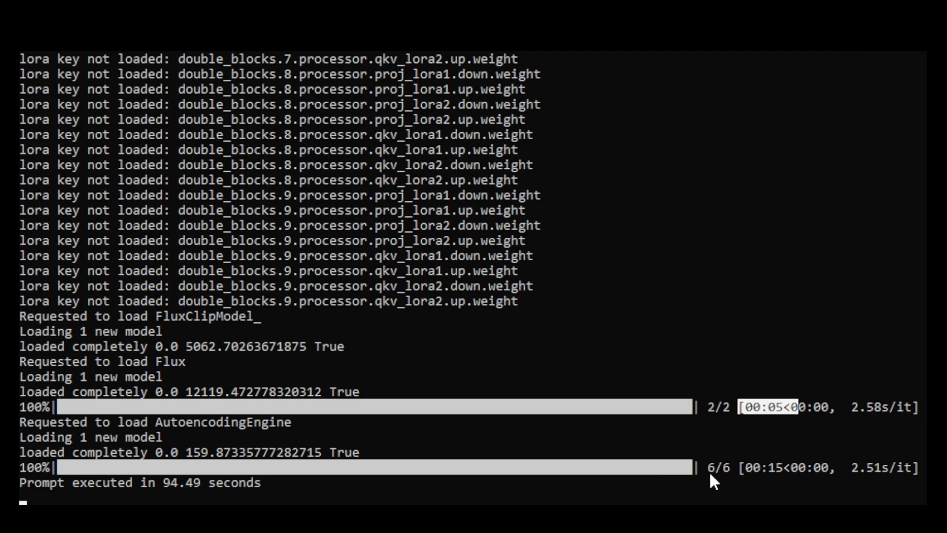
scroll(724, 314, up, 20)
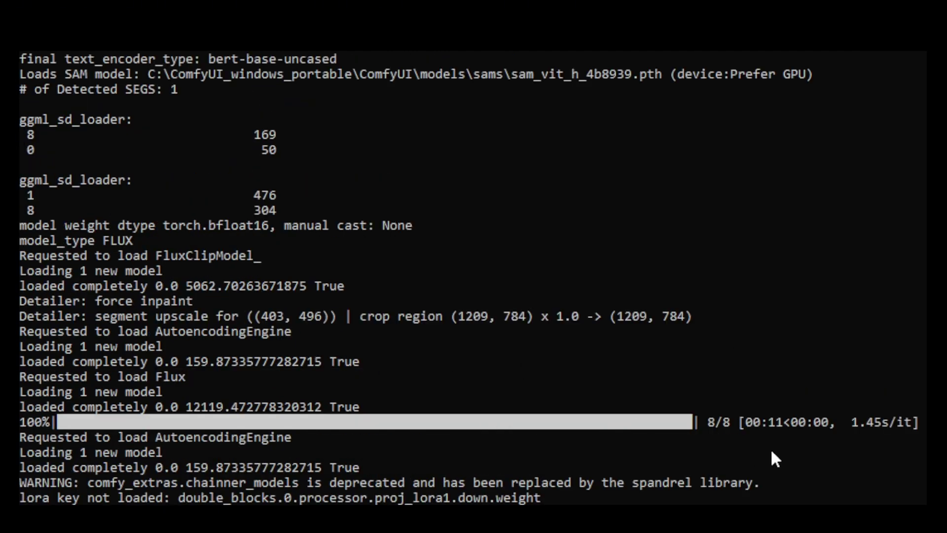
drag(764, 430, 801, 424)
click(786, 425)
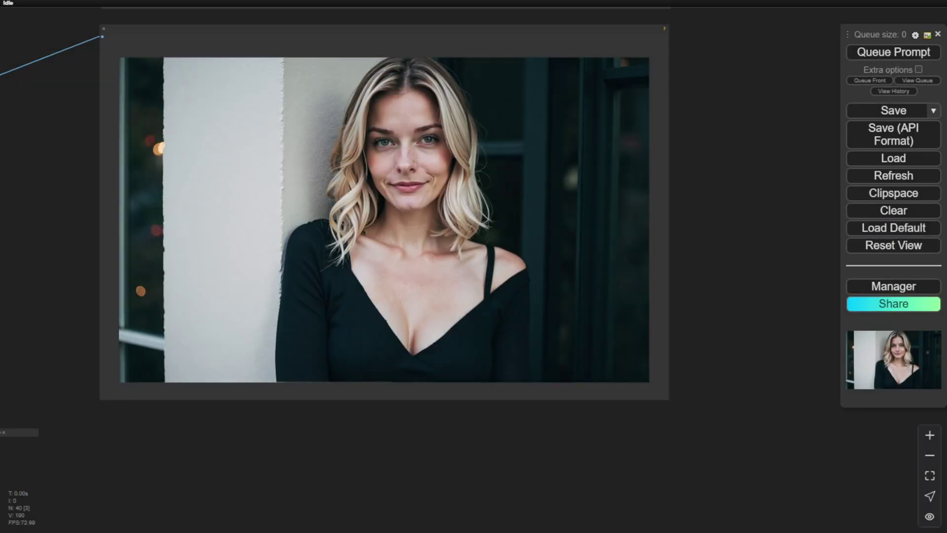
- Center the view on the brunette original, its two hair masks, and the wavy blonde result
scroll(201, 114, down, 10)
drag(5, 323, 188, 345)
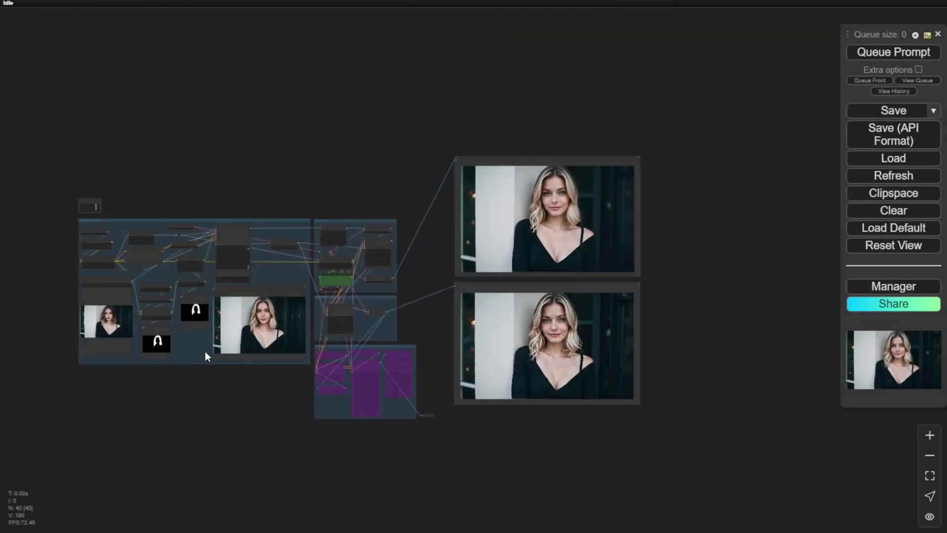
scroll(188, 345, up, 7)
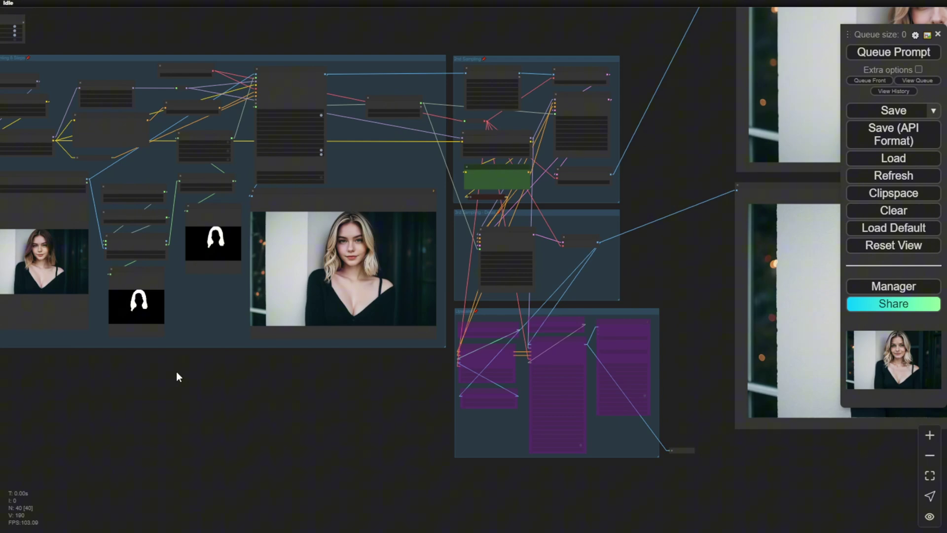
scroll(176, 371, down, 3)
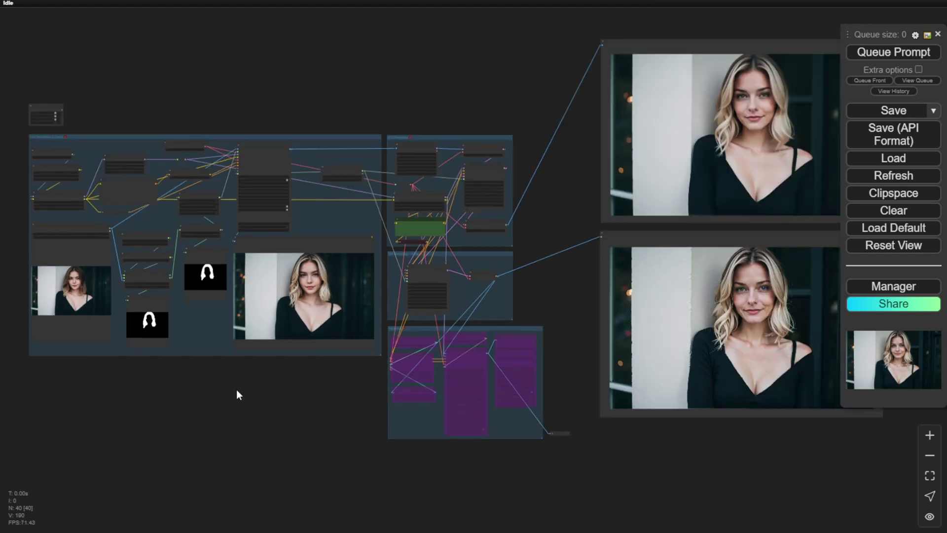
drag(236, 389, 323, 395)
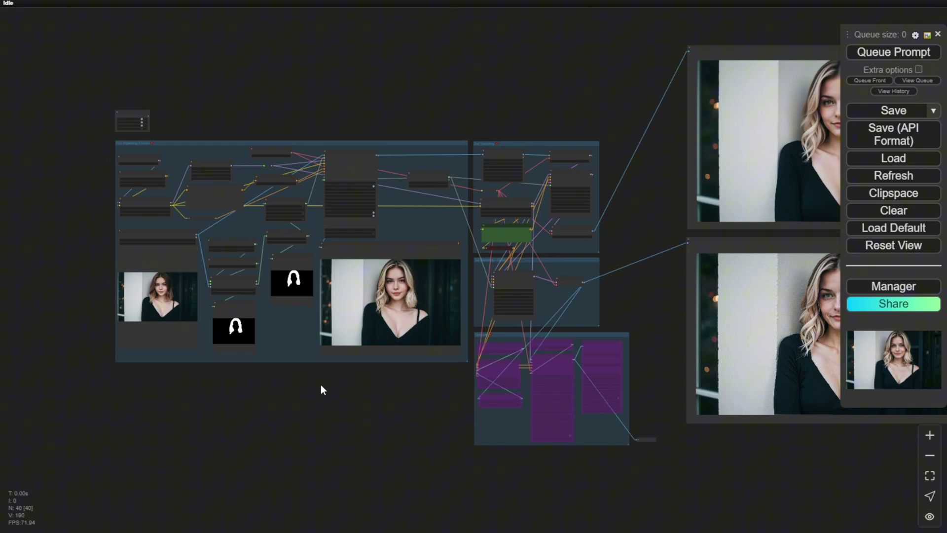
scroll(316, 384, up, 3)
drag(219, 381, 365, 430)
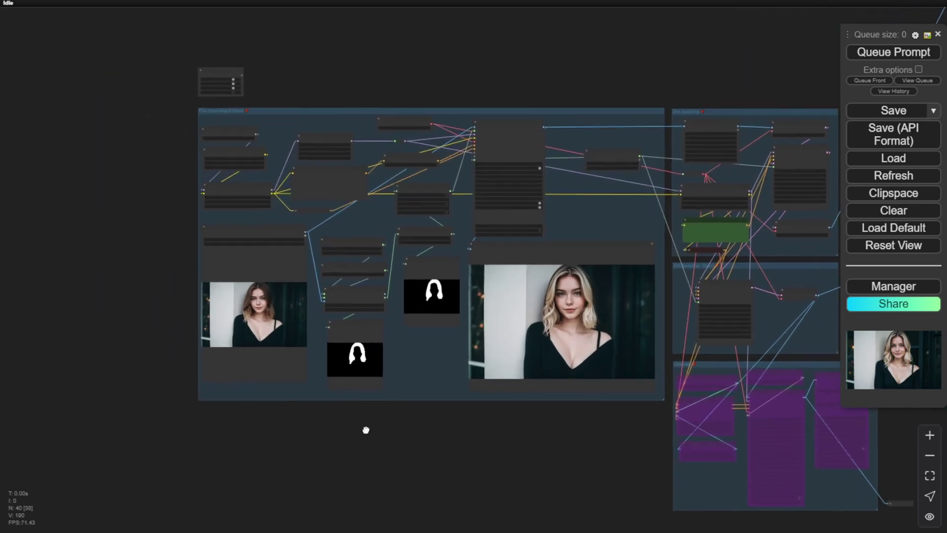
scroll(209, 278, up, 5)
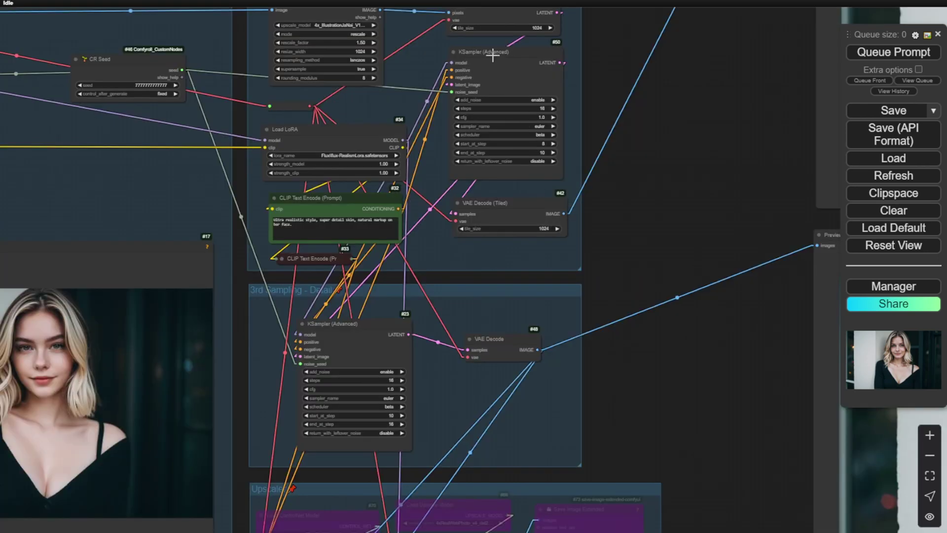
- Zoom into the 2nd Sampling KSampler (Advanced) to read start_at_step 8 and end_at_step 10
scroll(537, 169, up, 5)
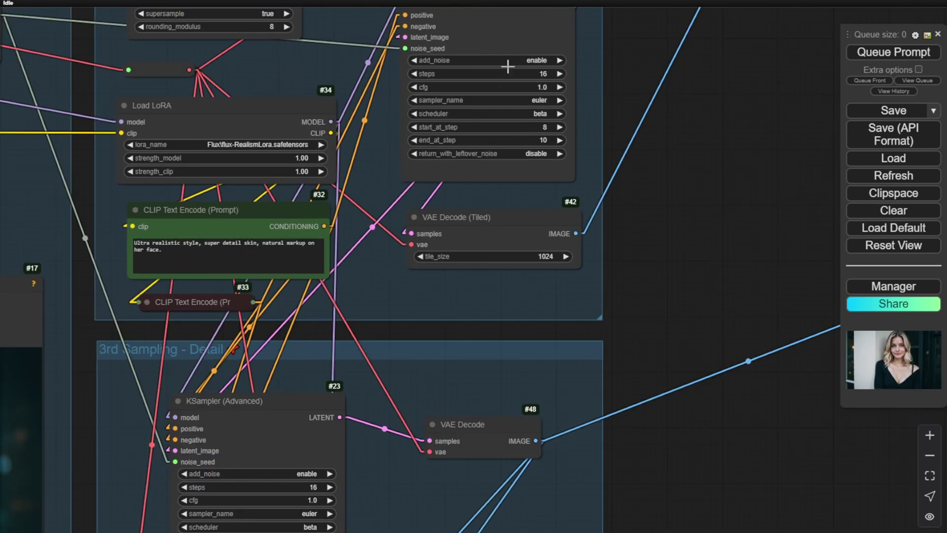
scroll(503, 68, up, 2)
scroll(503, 68, up, 1)
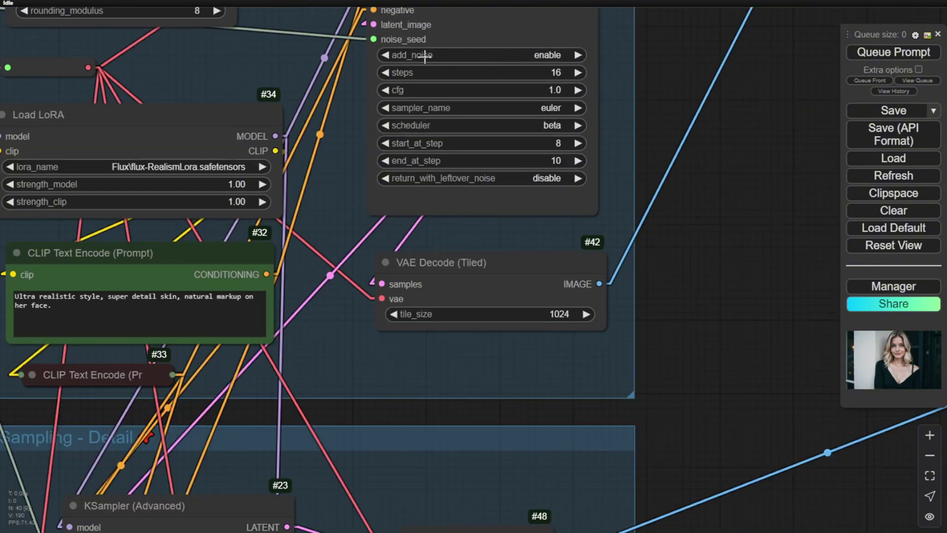
drag(670, 87, 669, 179)
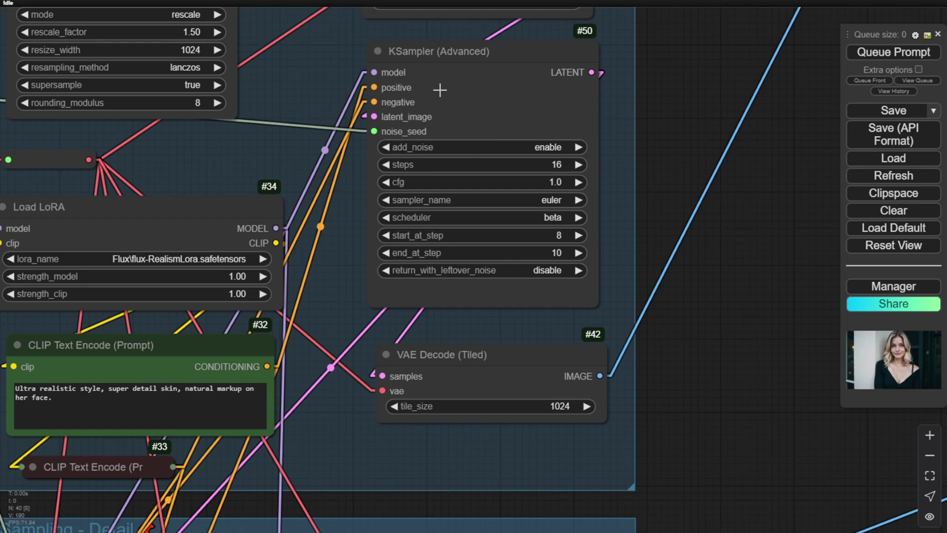
scroll(439, 90, down, 8)
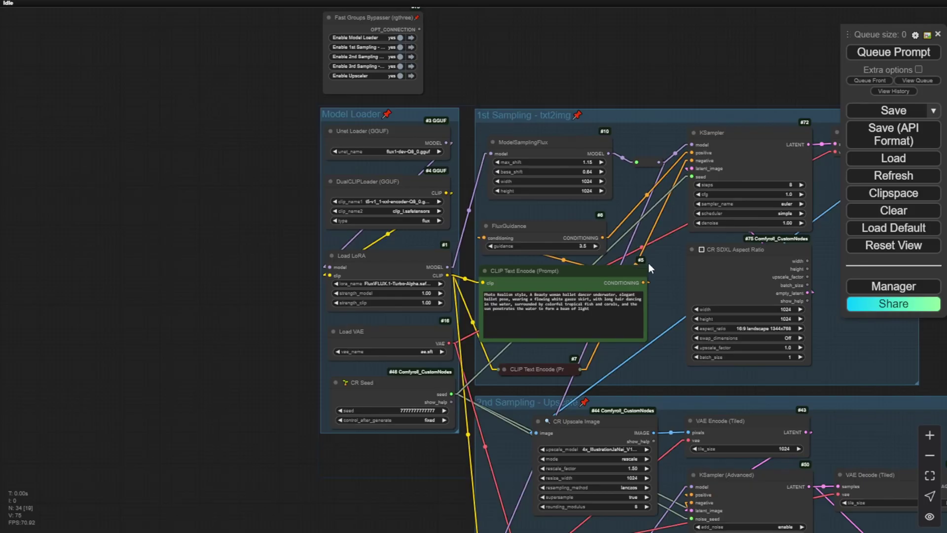
- Pan to the Model Loader group and widen the Load LoRA node
scroll(648, 263, up, 4)
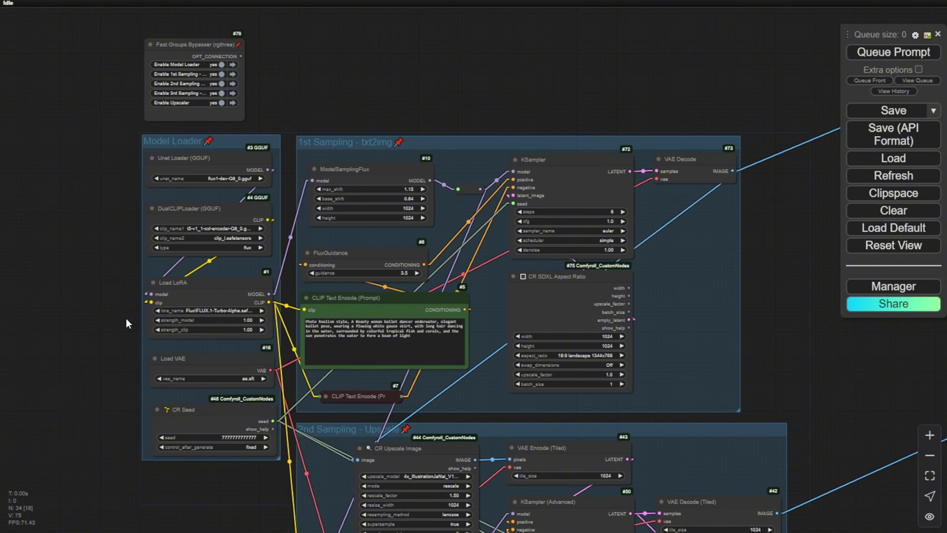
drag(127, 250, 421, 293)
scroll(484, 264, up, 10)
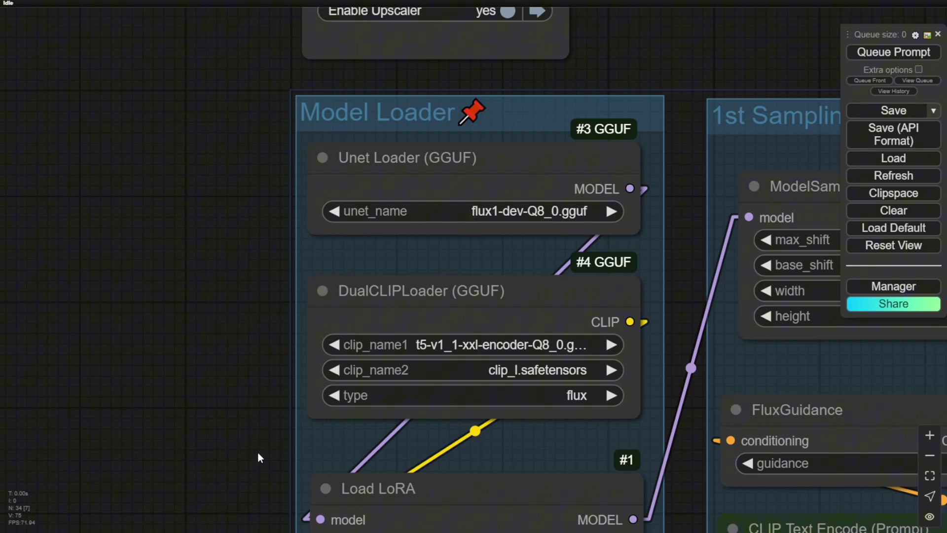
drag(257, 452, 268, 127)
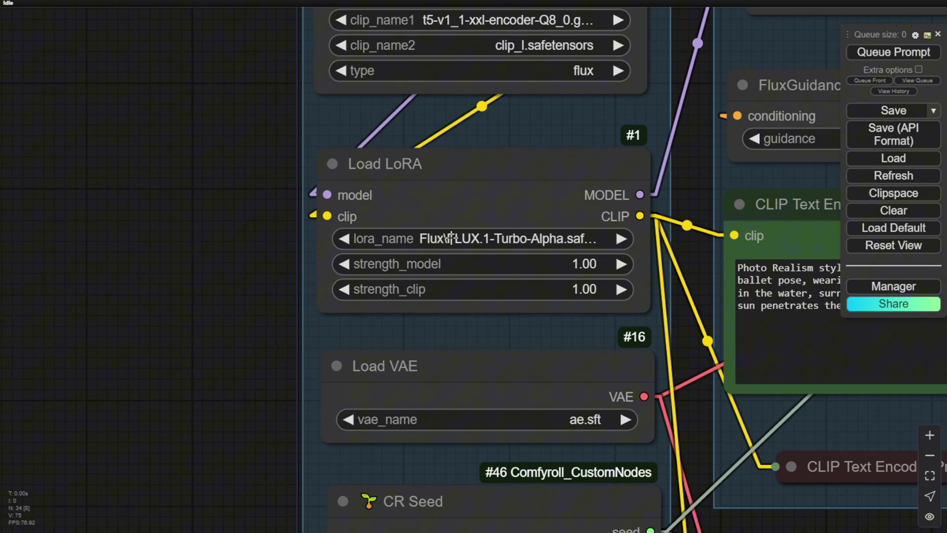
mouse_move(648, 307)
mouse_down()
mouse_move(670, 302)
mouse_move(635, 309)
mouse_up()
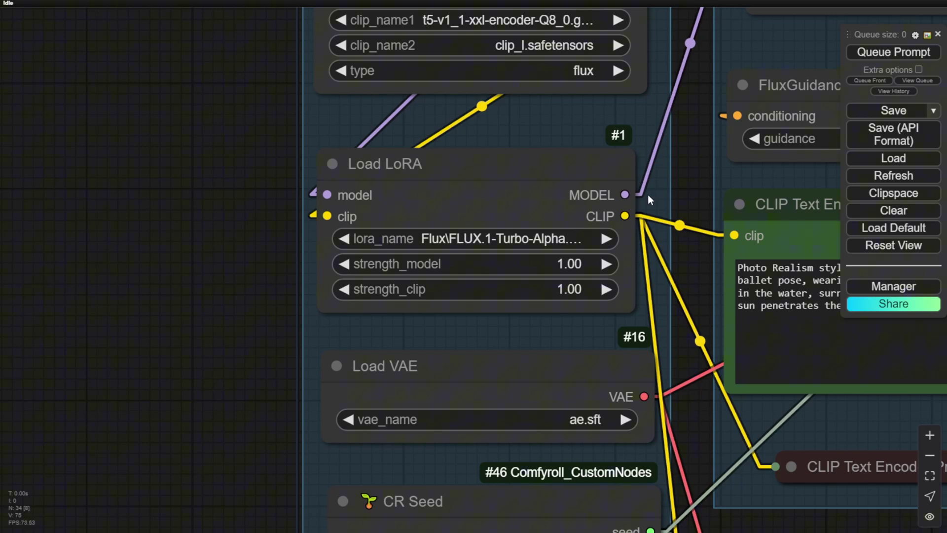
- Bring the underwater ballerina prompt into view and select its CLIP Text Encode node
scroll(626, 193, down, 3)
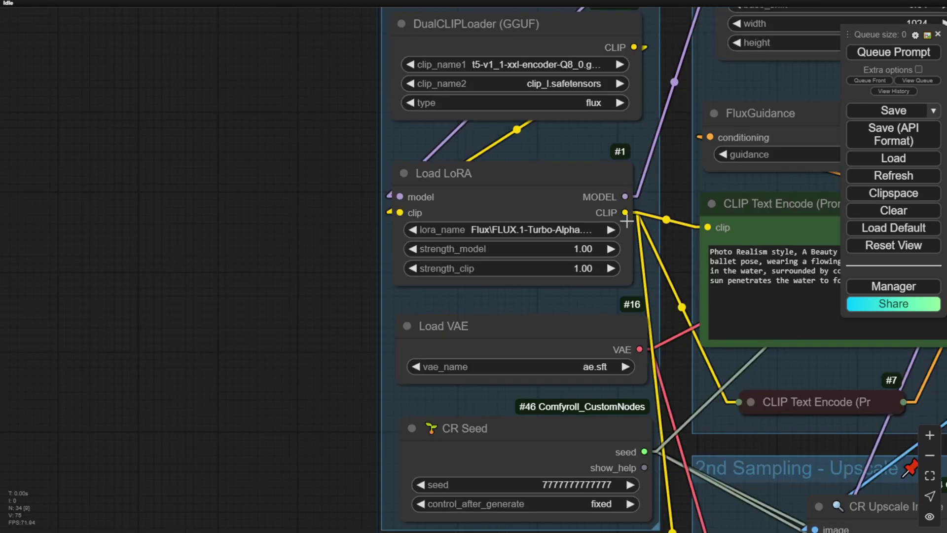
drag(668, 188, 349, 222)
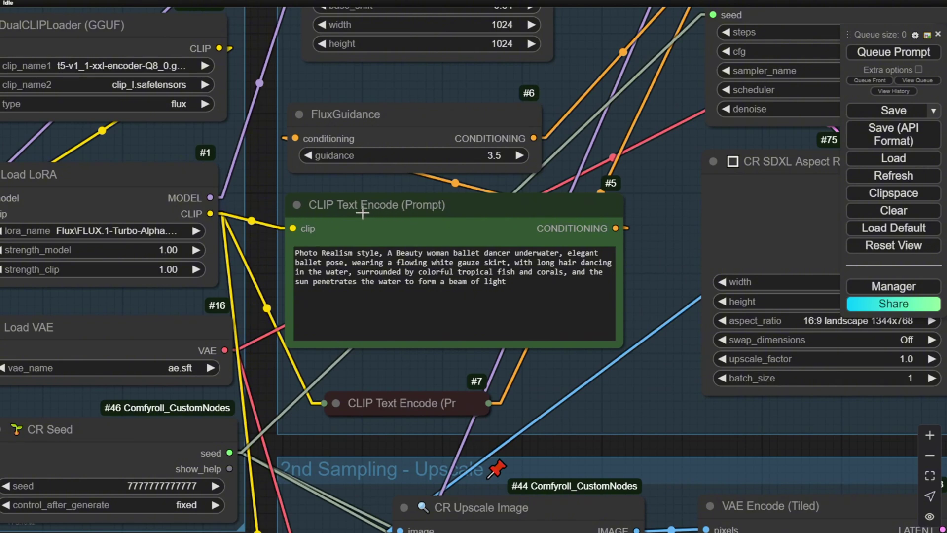
click(397, 207)
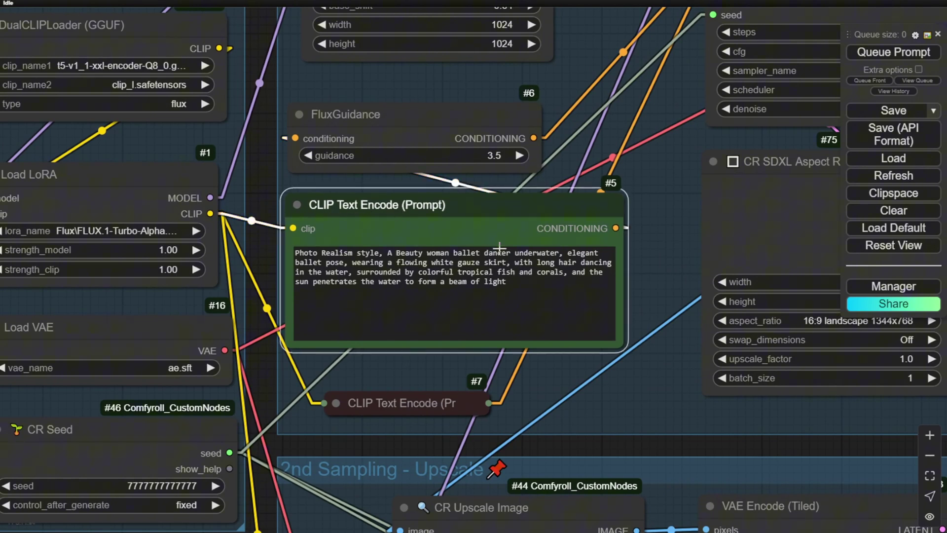
- While the queue runs, pan to center the new fire-and-ice face preview
drag(678, 180, 673, 198)
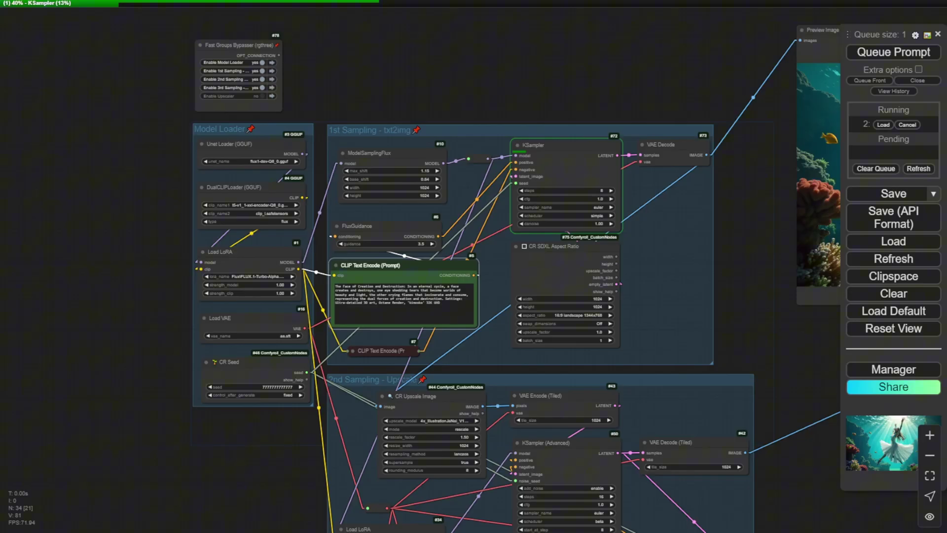
drag(621, 62, 543, 68)
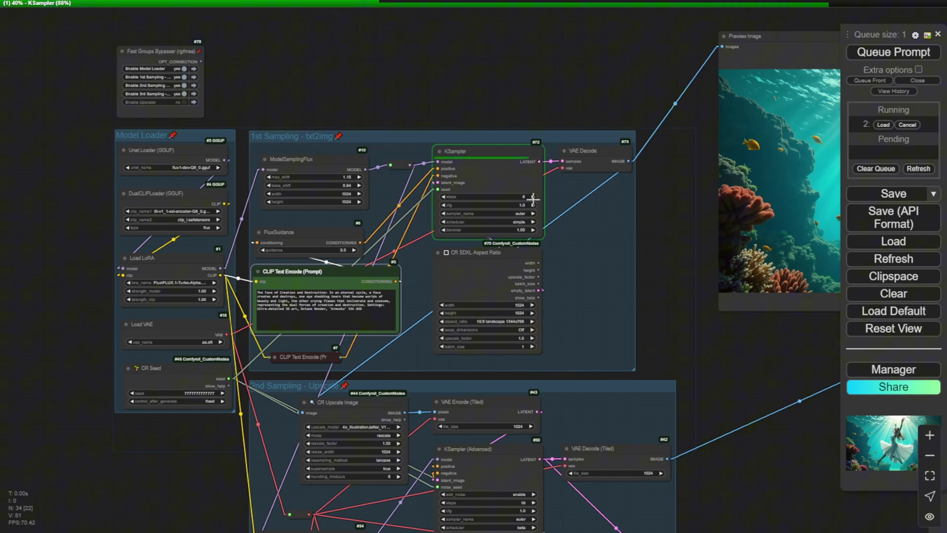
scroll(374, 246, down, 3)
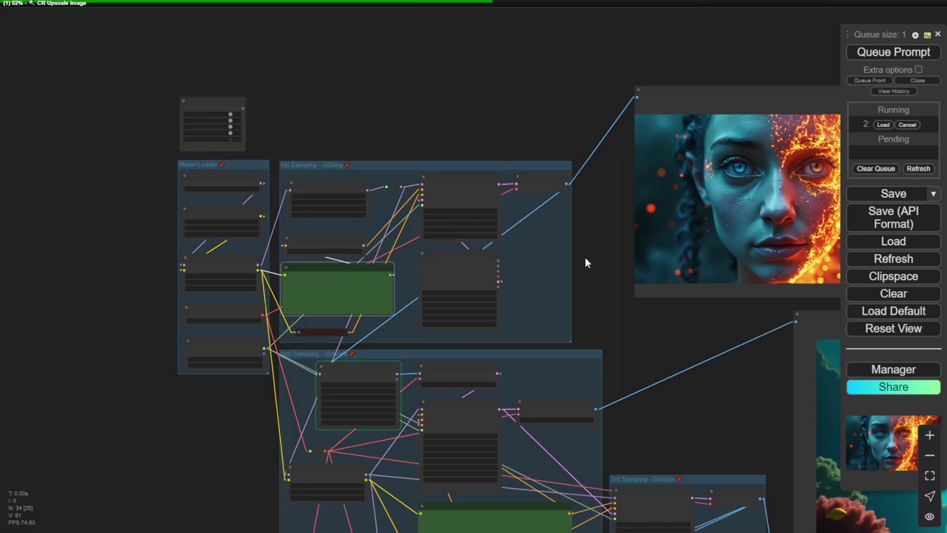
scroll(586, 257, up, 3)
drag(585, 257, 383, 245)
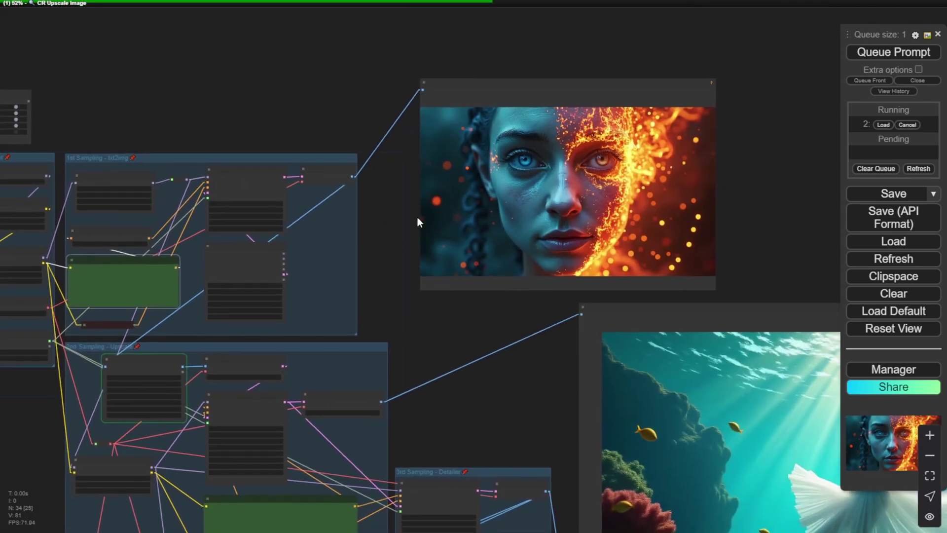
scroll(529, 190, up, 5)
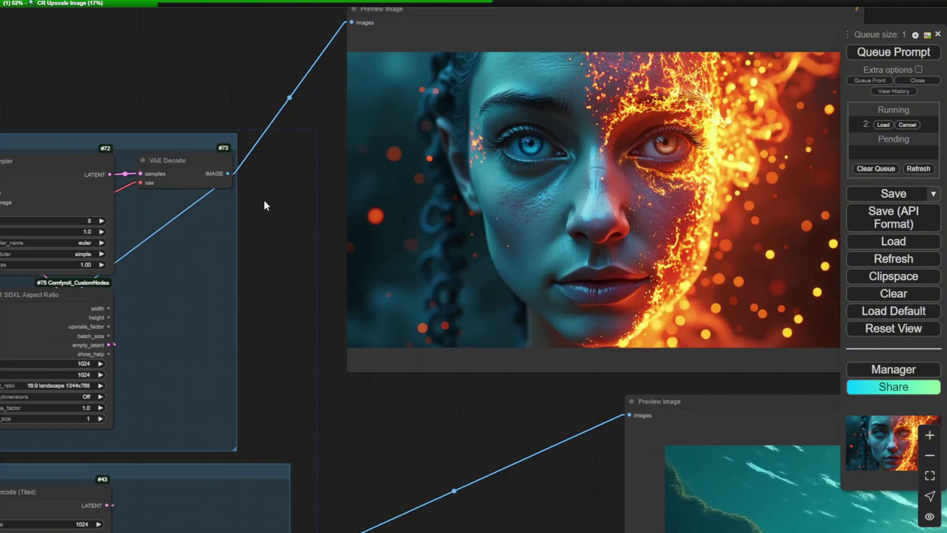
scroll(640, 213, down, 3)
scroll(524, 232, up, 3)
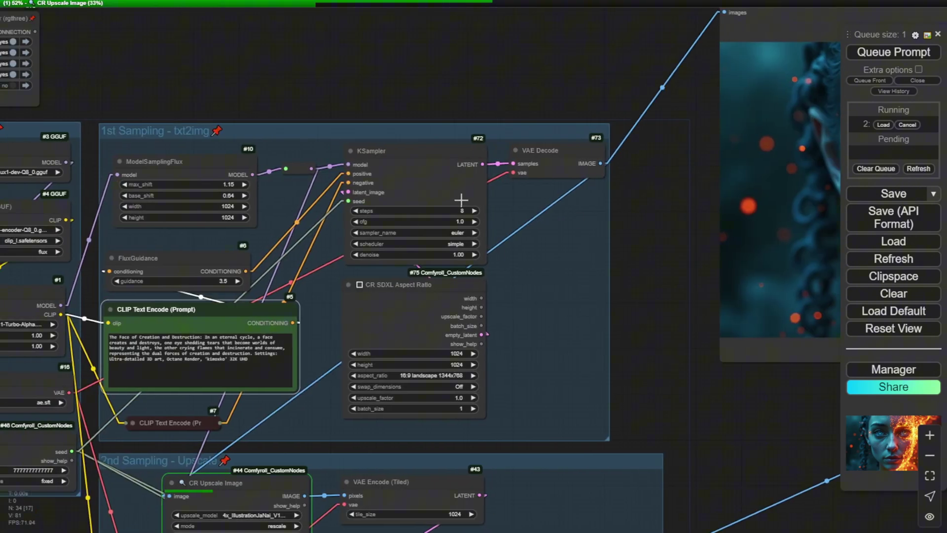
drag(651, 242, 126, 247)
- Move down to the lower previews and center the big final face preview
drag(678, 136, 758, 186)
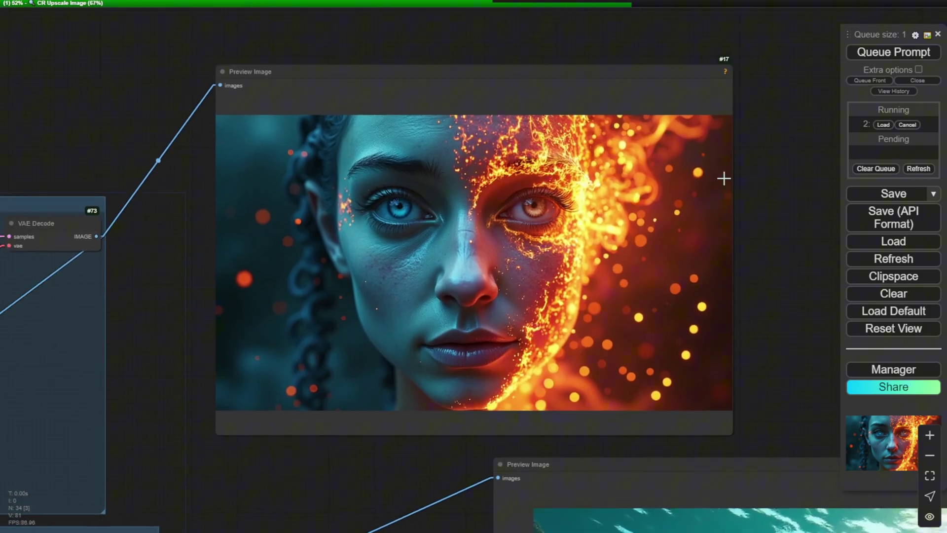
scroll(337, 423, down, 3)
drag(337, 423, 257, 105)
scroll(269, 189, down, 5)
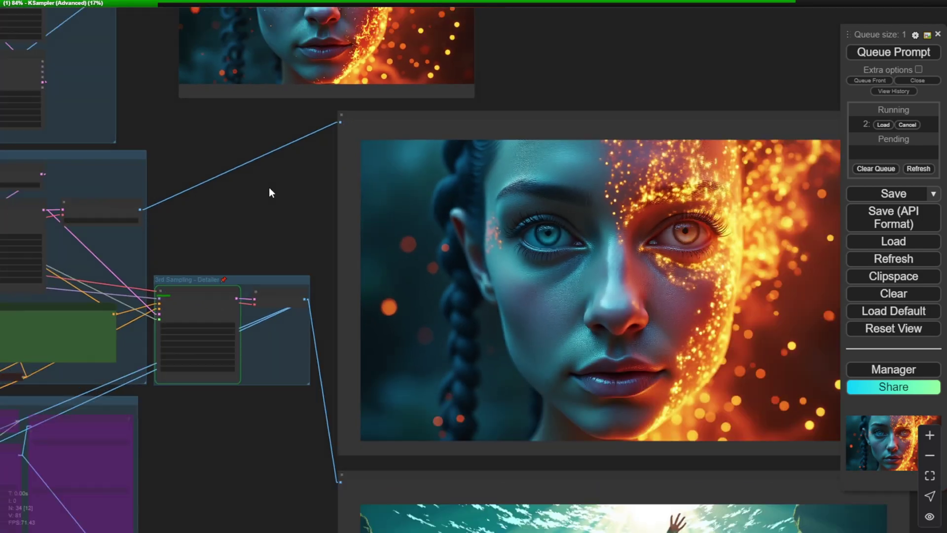
scroll(270, 188, up, 3)
drag(271, 188, 620, 224)
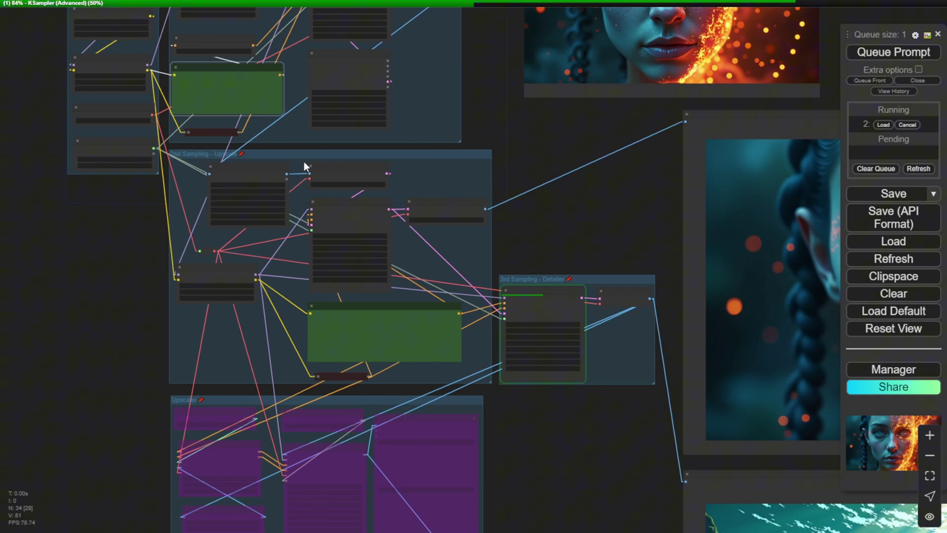
drag(511, 182, 190, 155)
scroll(471, 385, up, 6)
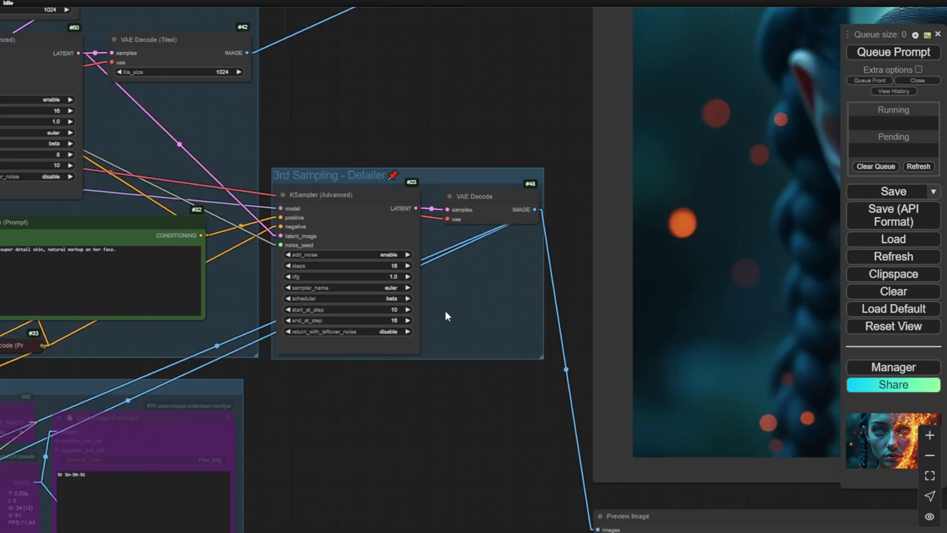
- Center the finished half-fire, half-teal face preview and zoom in to inspect its details
scroll(477, 411, down, 3)
drag(490, 134, 262, 46)
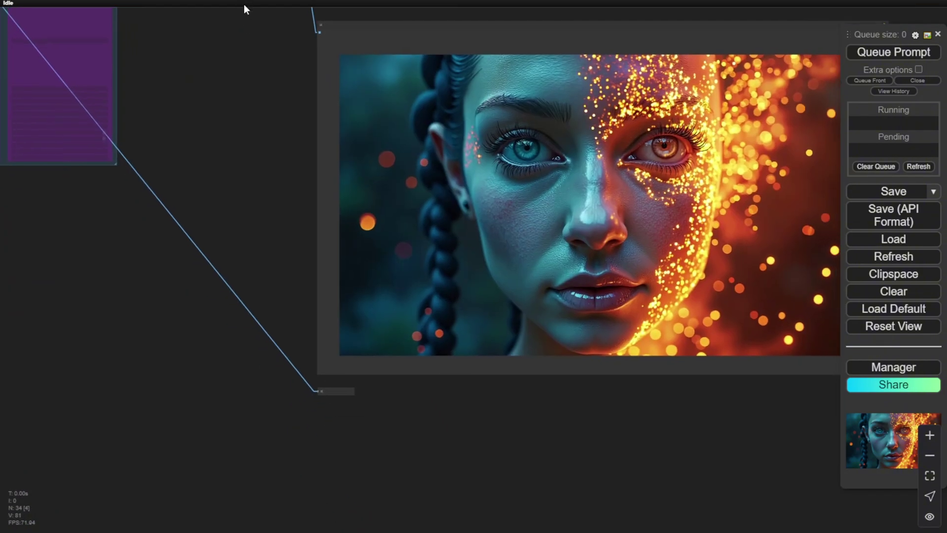
scroll(566, 202, up, 3)
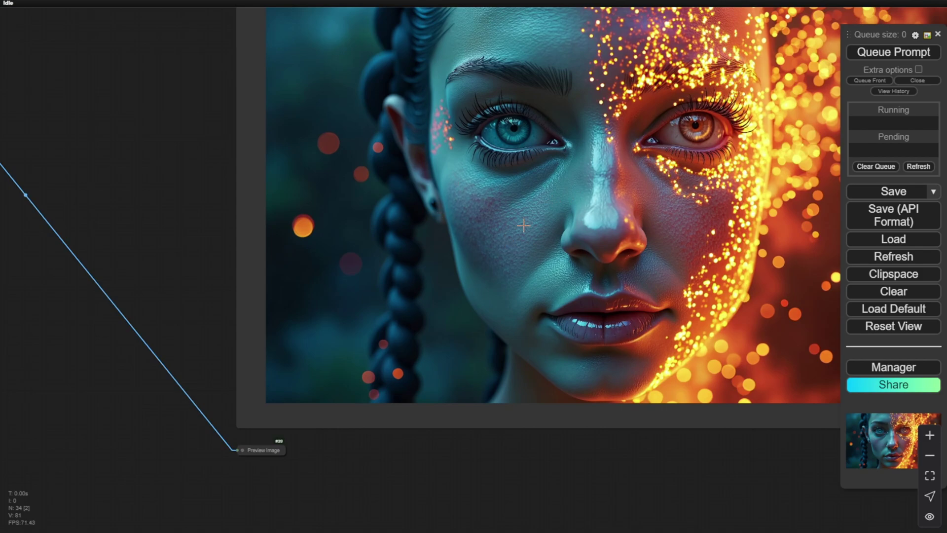
scroll(513, 227, up, 2)
scroll(614, 264, down, 2)
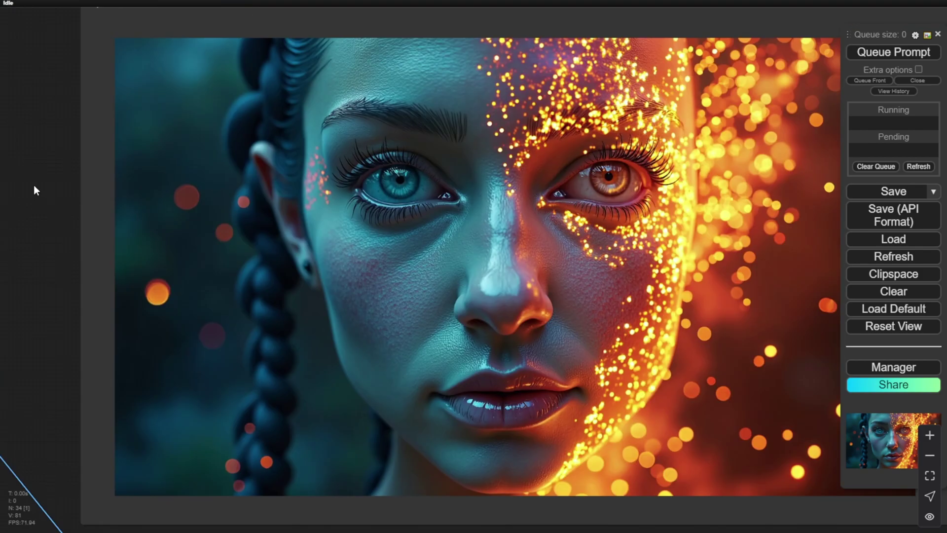
scroll(551, 407, down, 1)
scroll(471, 123, up, 5)
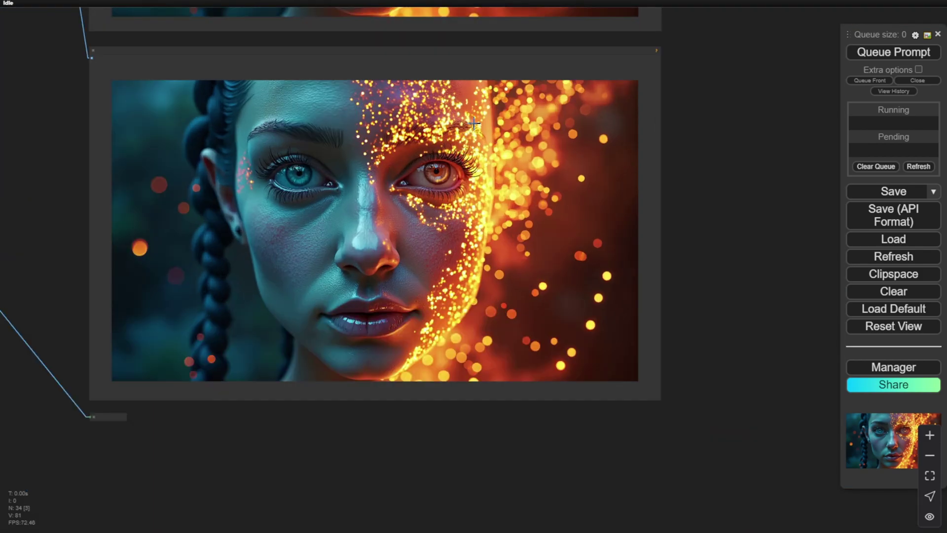
scroll(330, 94, up, 1)
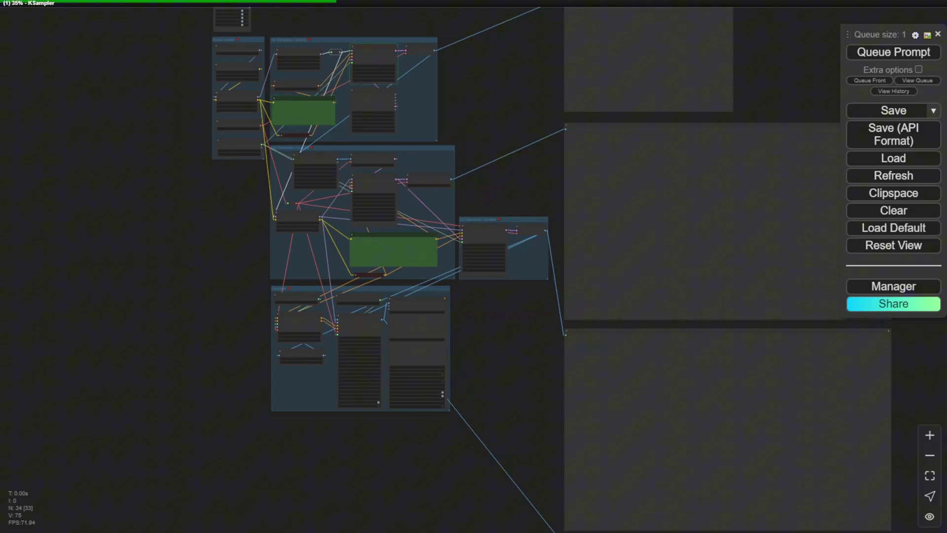
- Pan and zoom to the Preview Image node as the underwater ballerina among coral renders
scroll(491, 90, up, 4)
drag(491, 90, 515, 175)
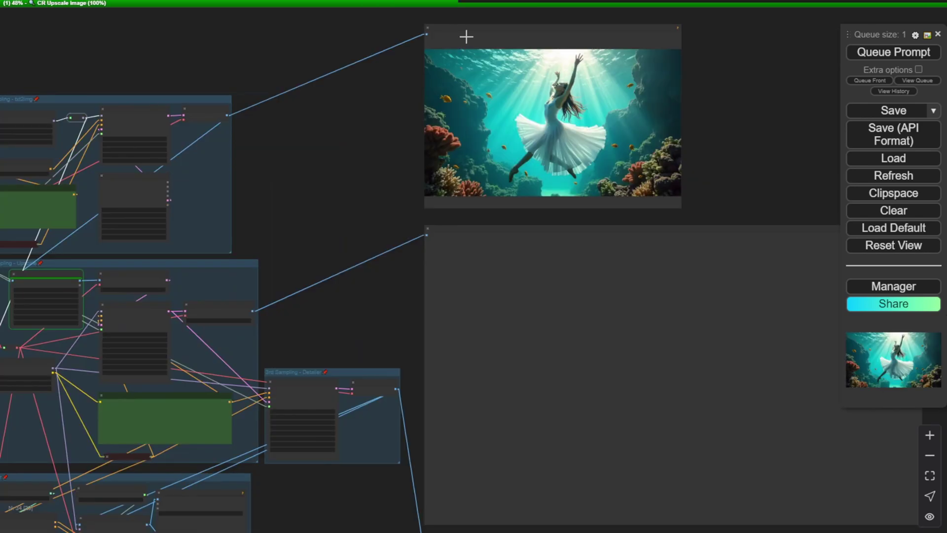
drag(467, 36, 328, 43)
scroll(328, 42, up, 8)
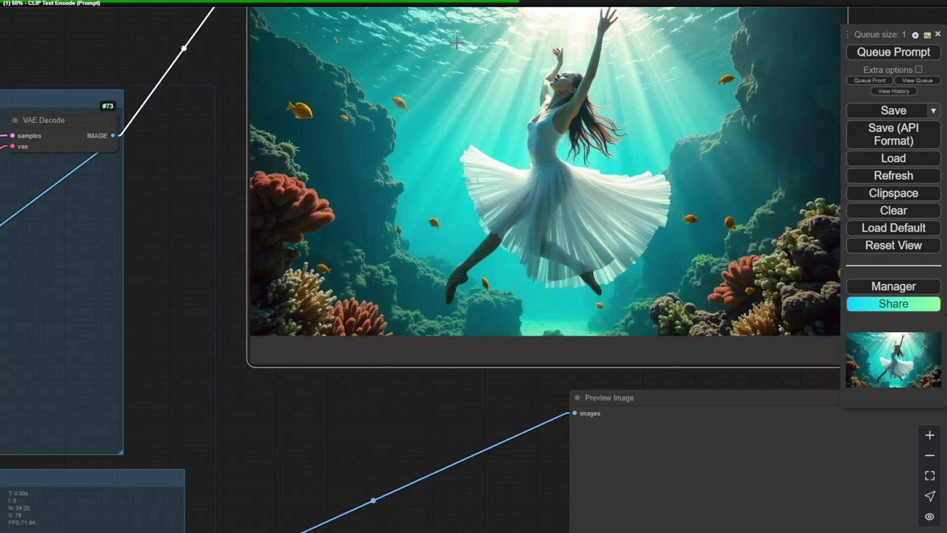
drag(406, 391, 349, 451)
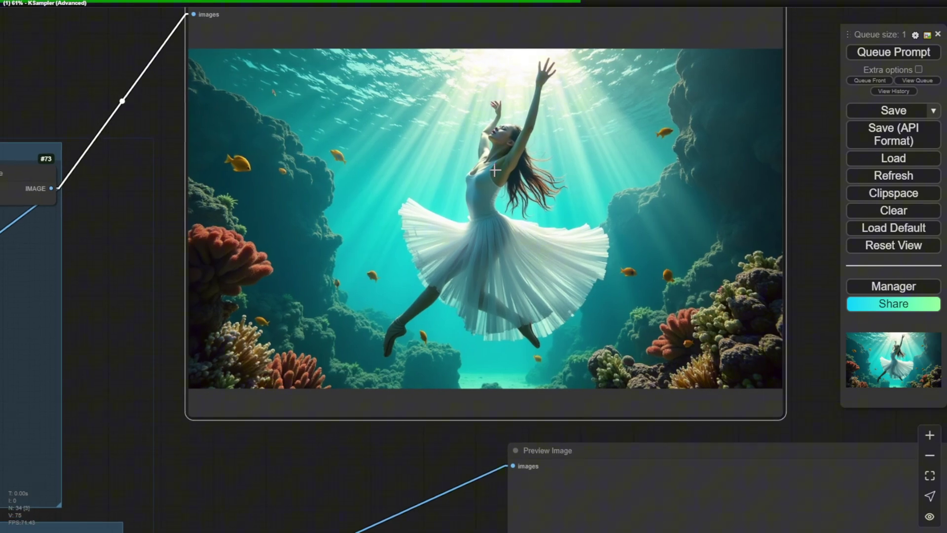
scroll(495, 171, up, 10)
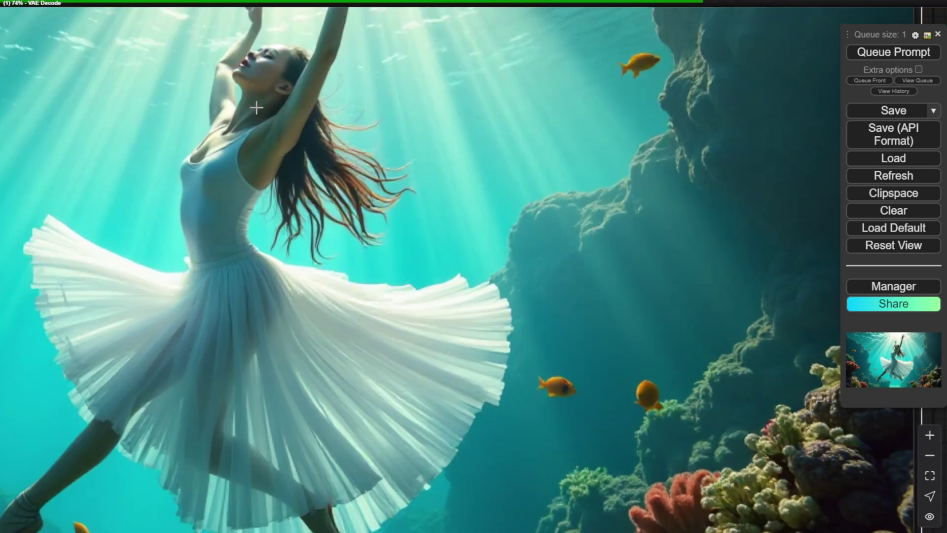
scroll(256, 107, down, 2)
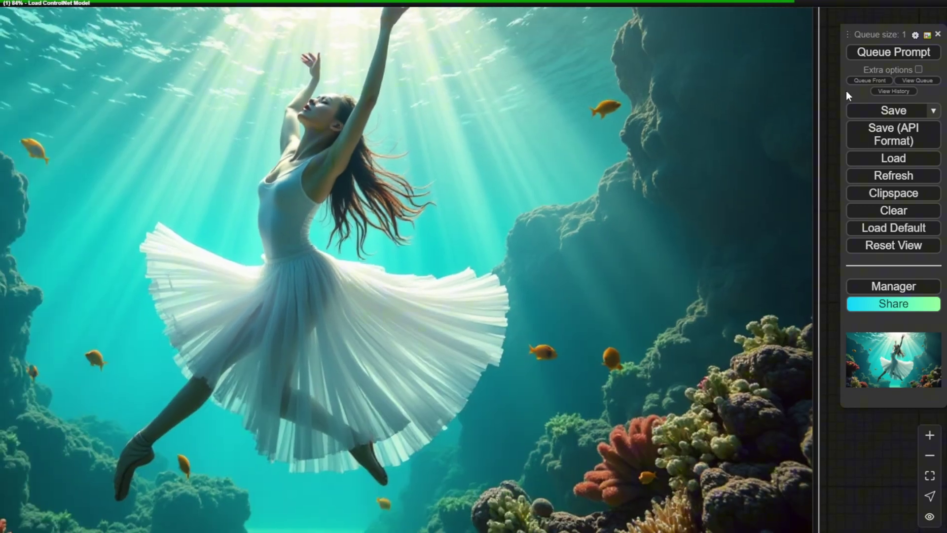
scroll(347, 102, down, 5)
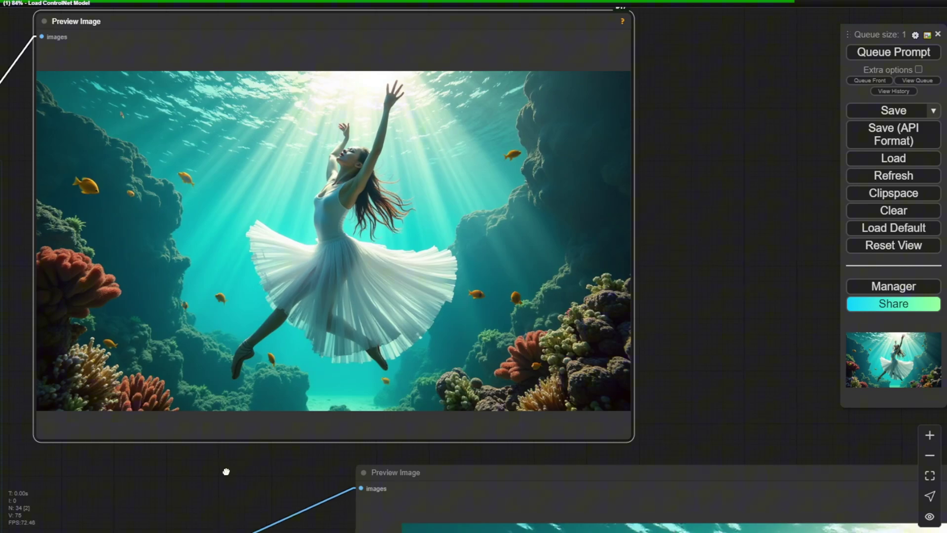
- Center the upscaled underwater ballerina preview and zoom in to inspect it
drag(229, 450, 370, 211)
scroll(405, 286, down, 1)
drag(442, 360, 95, 132)
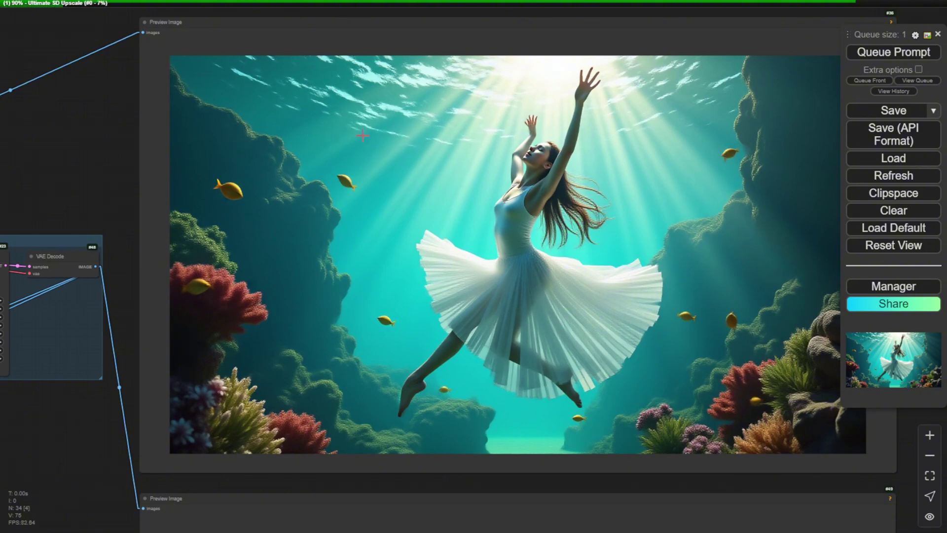
scroll(155, 212, down, 6)
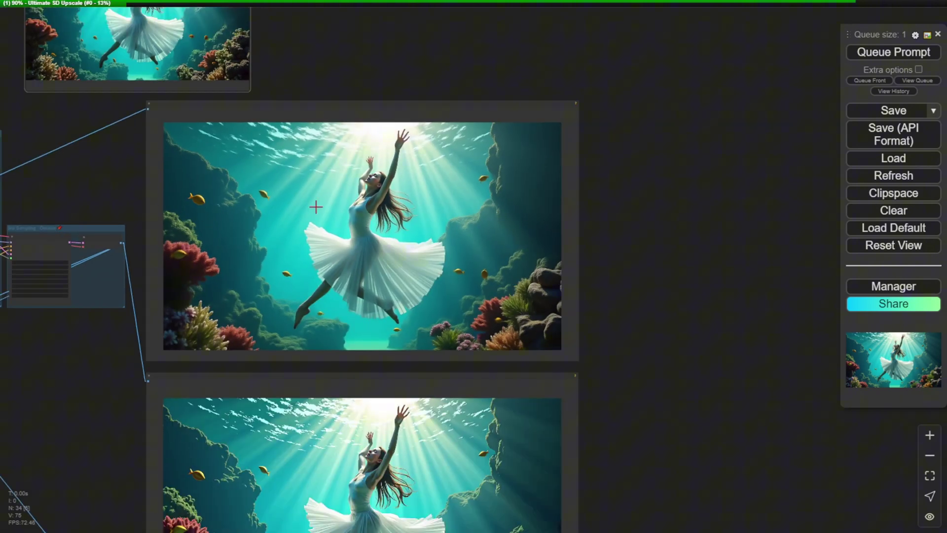
scroll(369, 185, up, 10)
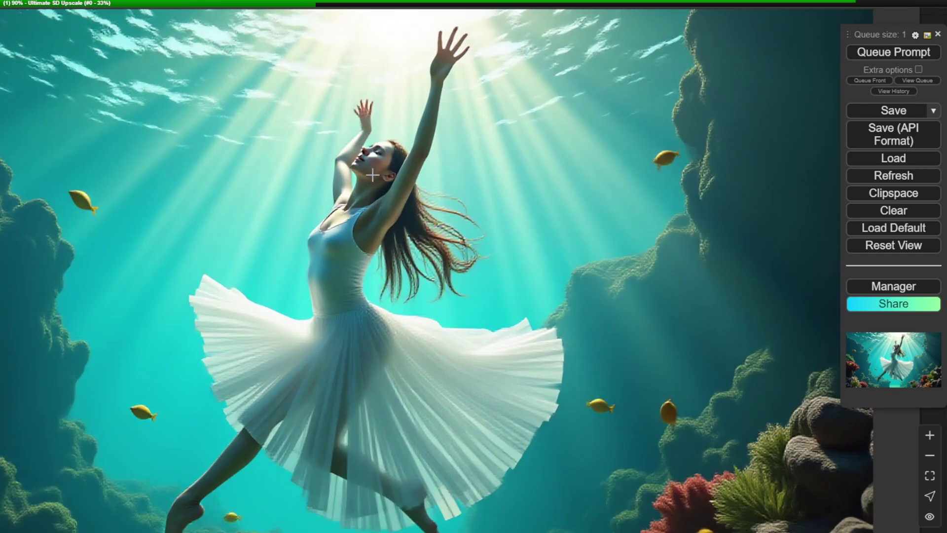
scroll(370, 178, down, 5)
- Pan past the sampling nodes and line up the lower dancer preview images
drag(245, 52, 617, 26)
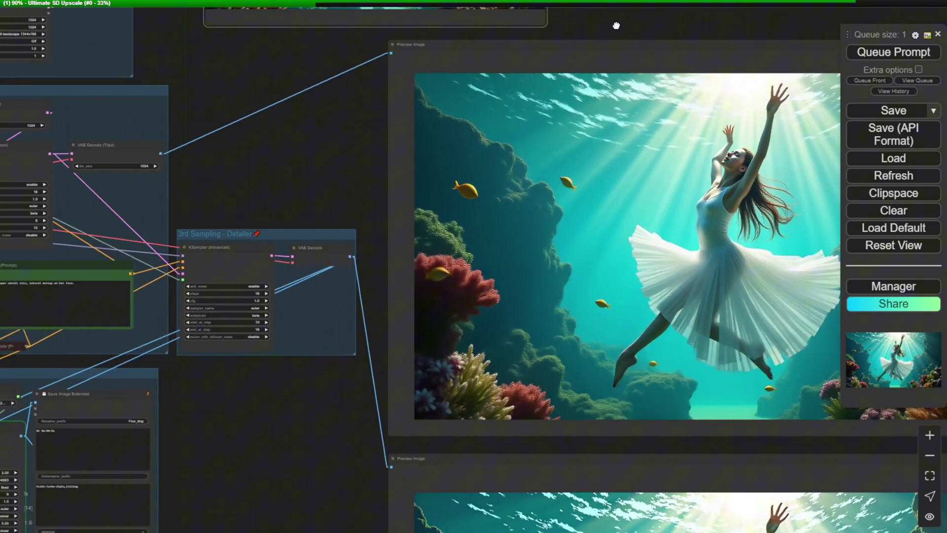
drag(224, 176, 503, 120)
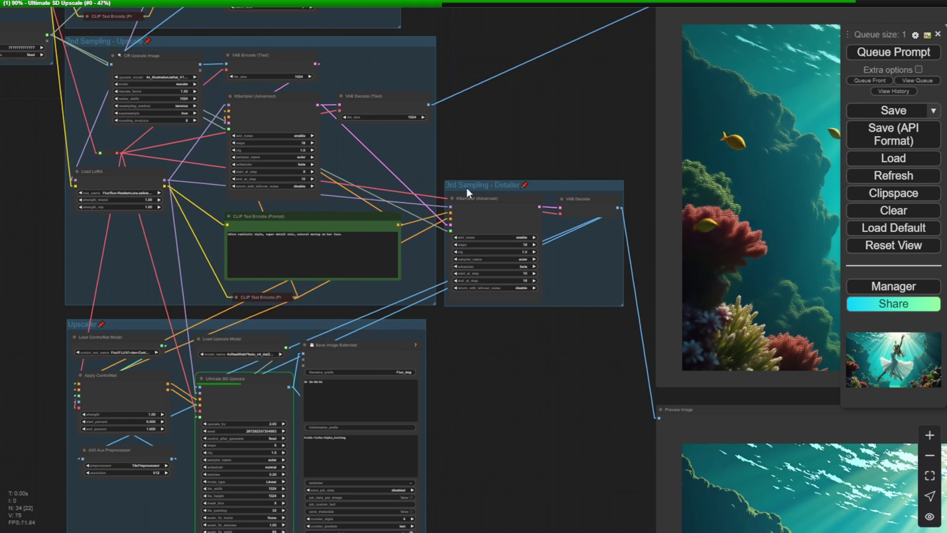
scroll(548, 265, up, 5)
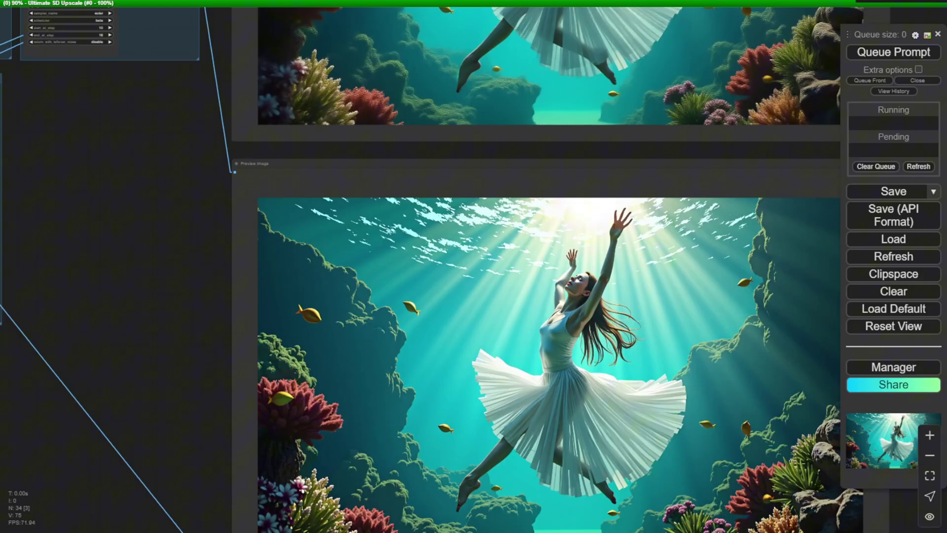
scroll(117, 270, down, 2)
drag(156, 156, 144, 266)
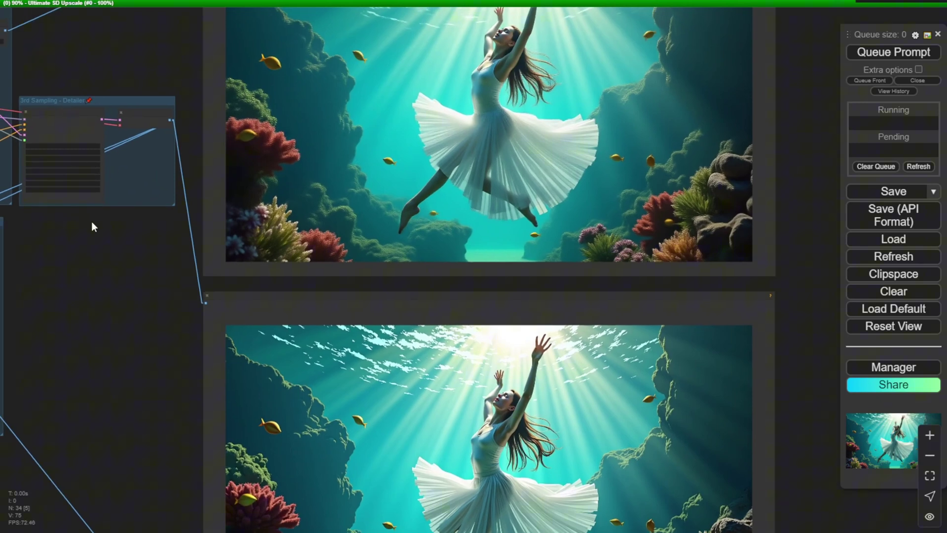
drag(97, 231, 283, 320)
scroll(237, 238, up, 5)
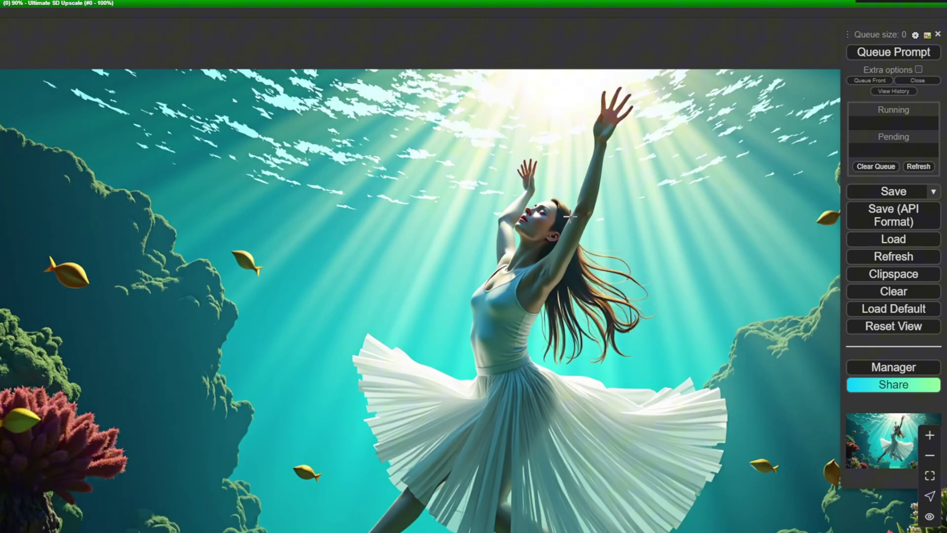
scroll(526, 227, down, 1)
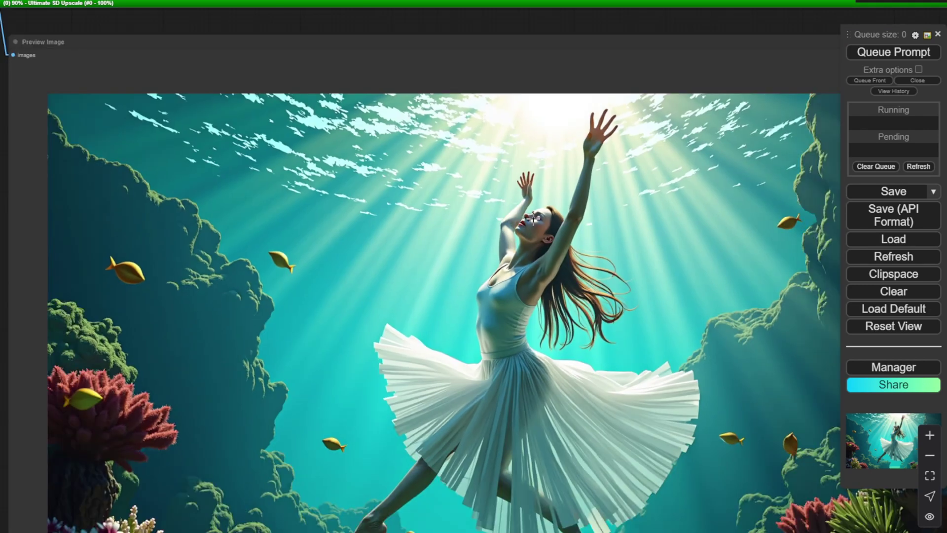
scroll(425, 217, down, 1)
drag(48, 176, 1, 132)
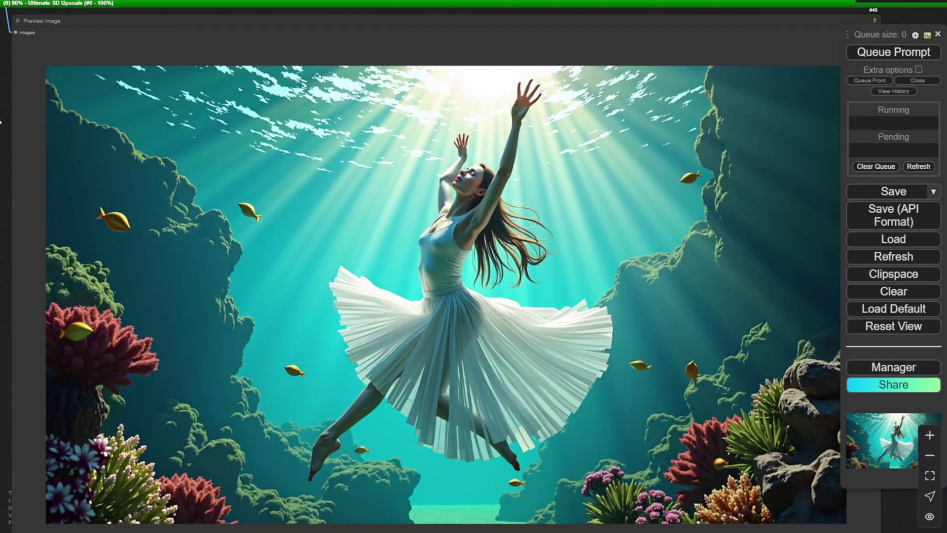
scroll(37, 120, down, 3)
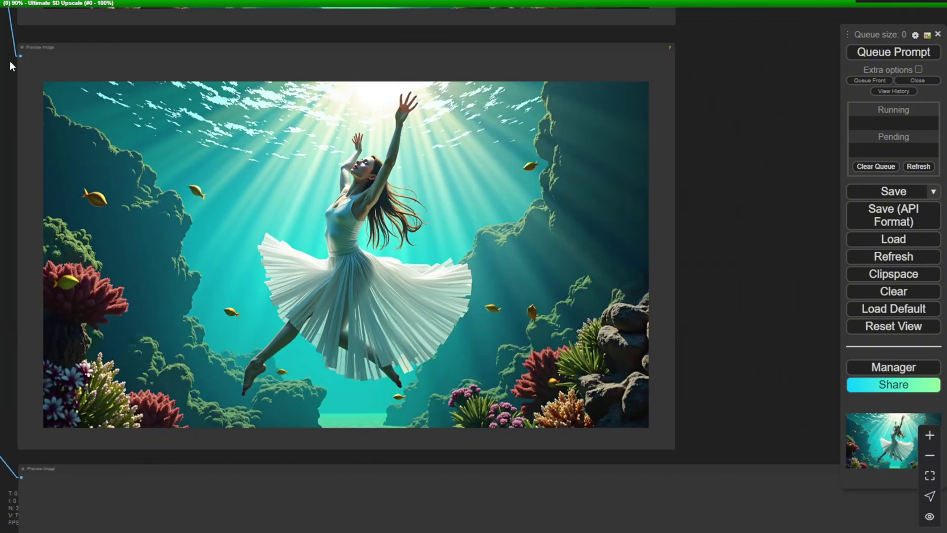
drag(11, 66, 45, 107)
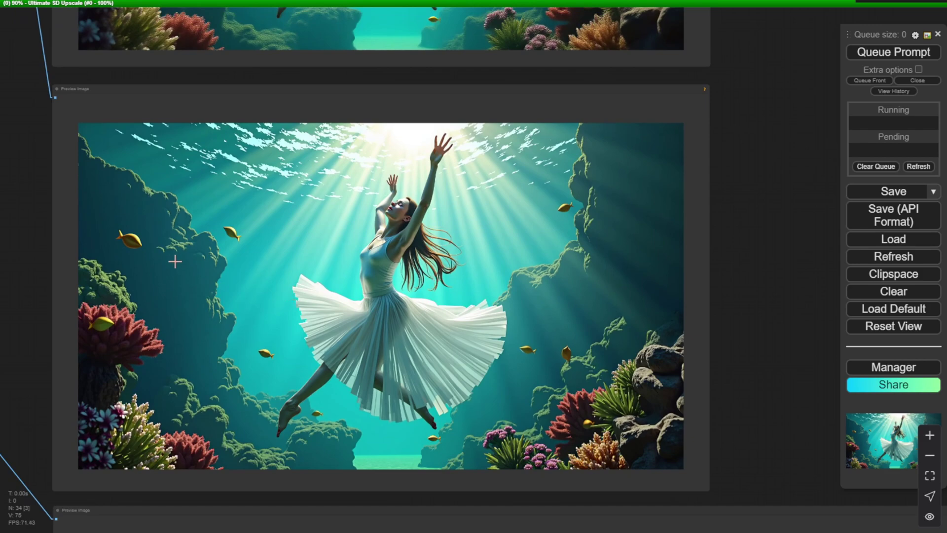
- Pan through the txt2img, 2nd Sampling and Detailer groups to review their sampler settings
drag(30, 207, 438, 391)
scroll(438, 391, down, 4)
scroll(285, 244, up, 7)
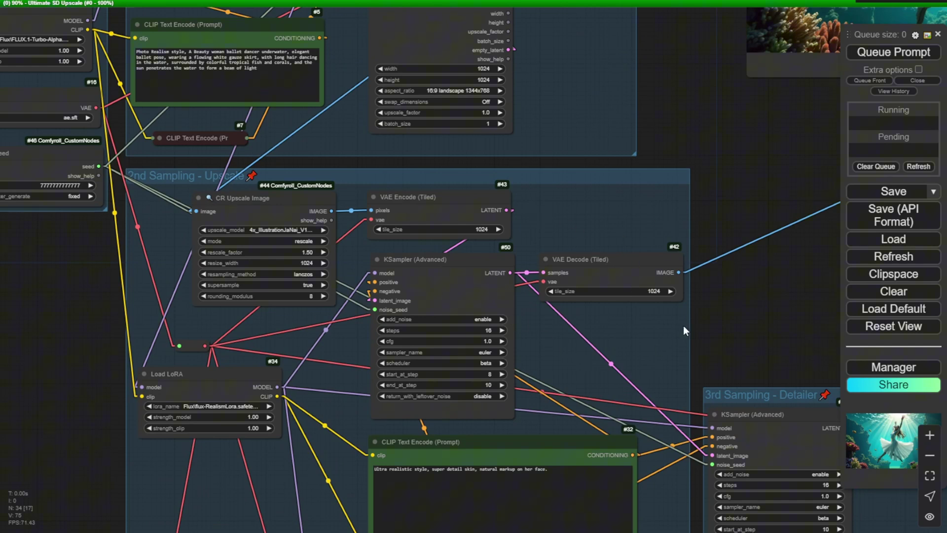
drag(688, 324, 501, 226)
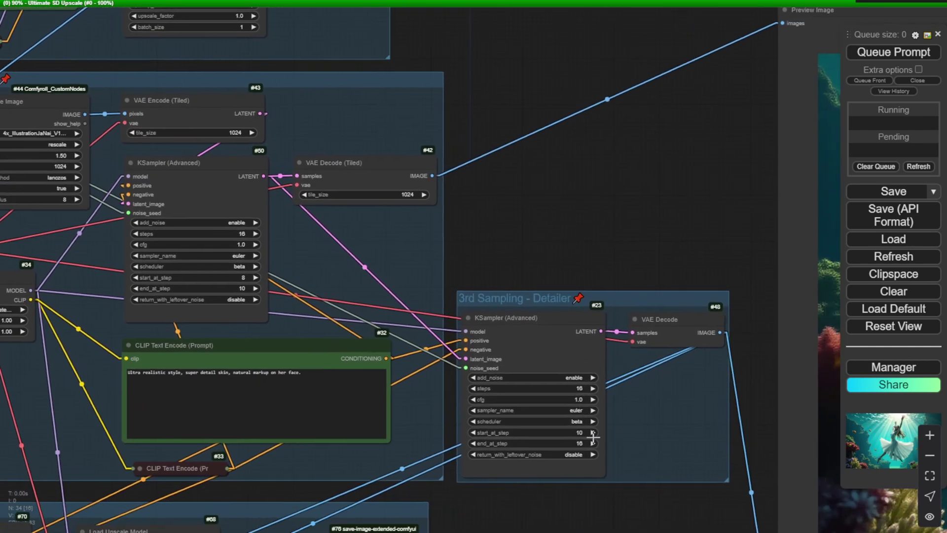
drag(469, 99, 738, 467)
drag(252, 96, 473, 107)
drag(592, 257, 414, 187)
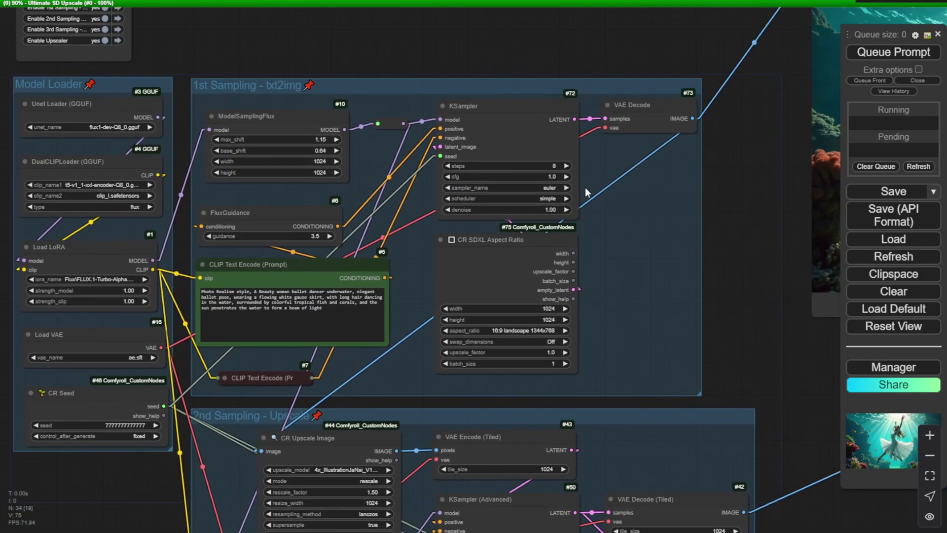
drag(762, 395, 565, 80)
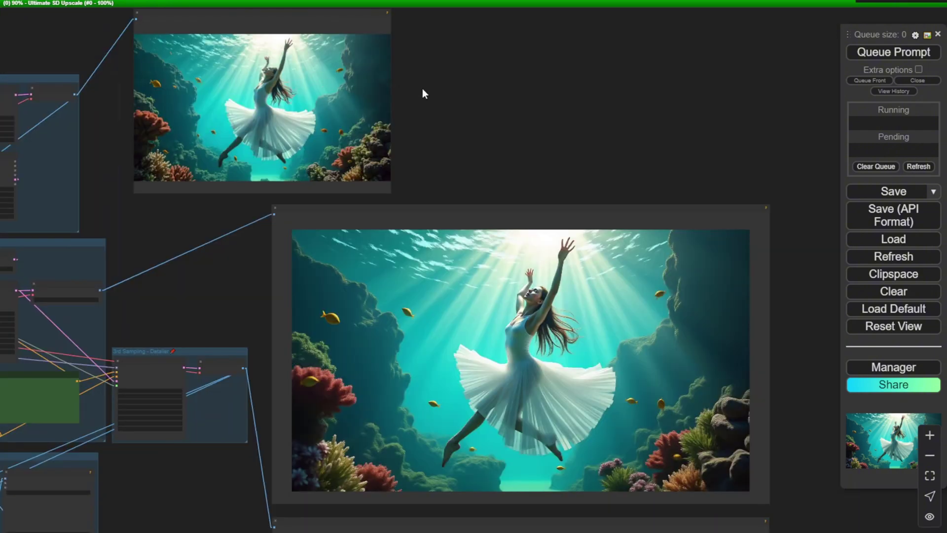
drag(430, 91, 784, 105)
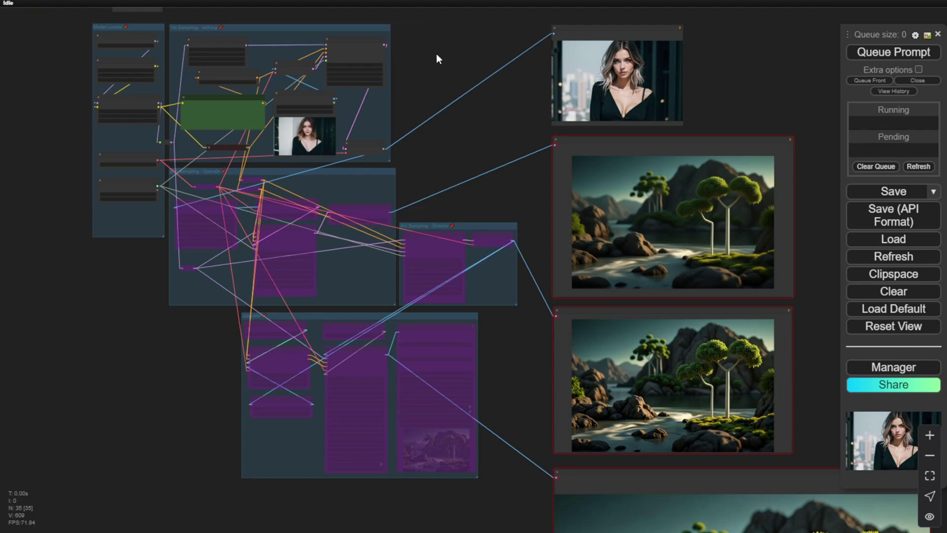
scroll(493, 109, down, 2)
scroll(478, 40, up, 2)
drag(478, 40, 480, 59)
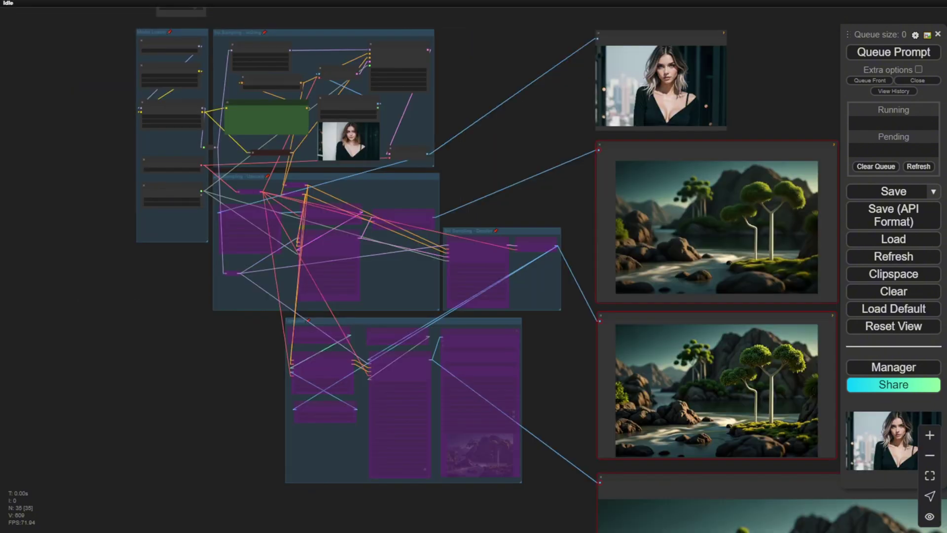
scroll(380, 71, up, 5)
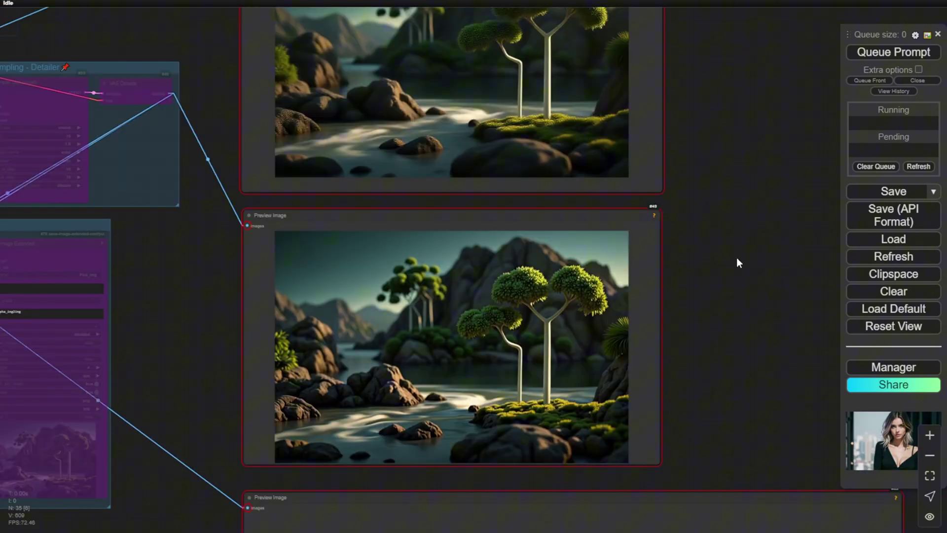
drag(736, 257, 729, 449)
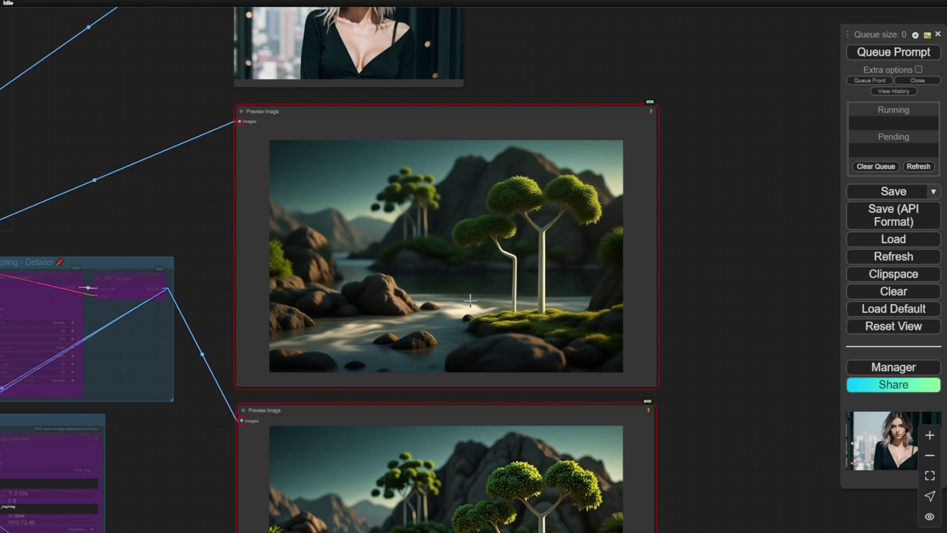
scroll(481, 308, down, 2)
drag(609, 327, 640, 215)
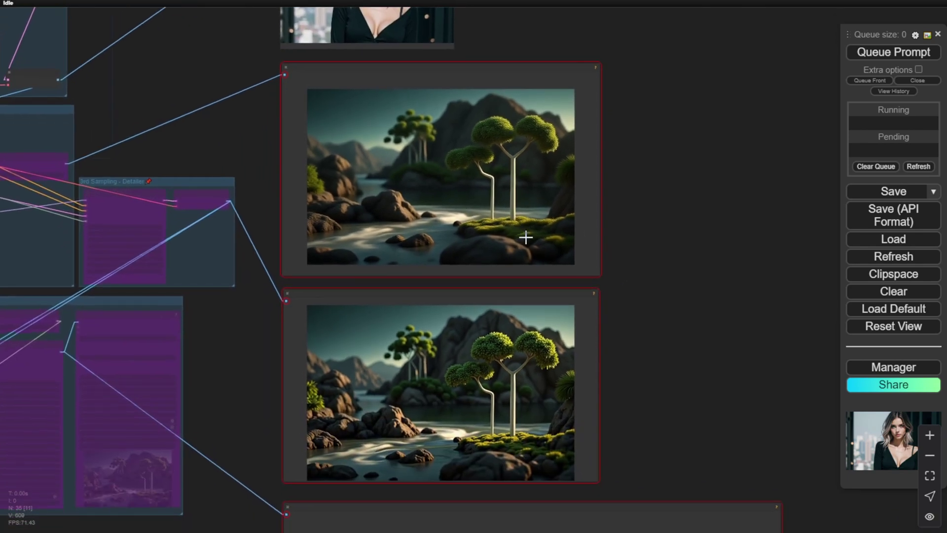
scroll(535, 245, up, 3)
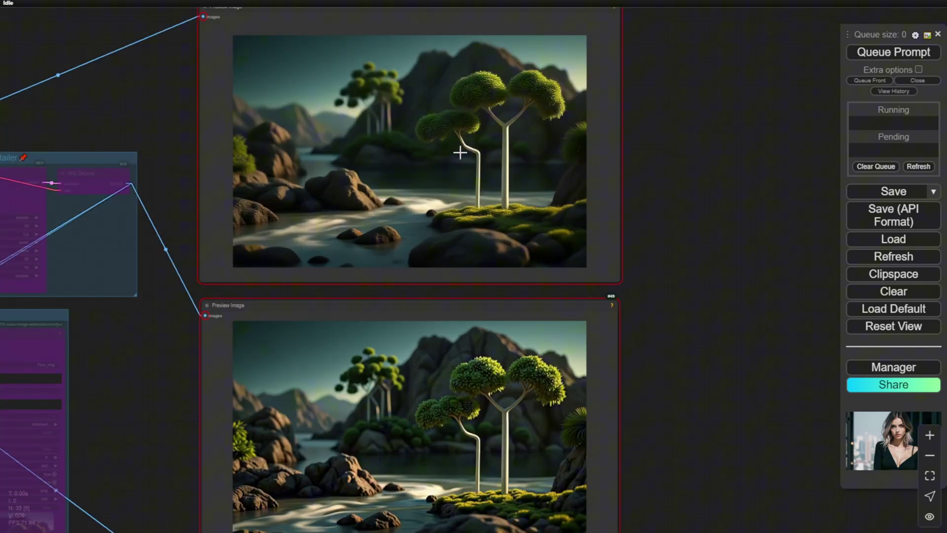
scroll(354, 317, up, 3)
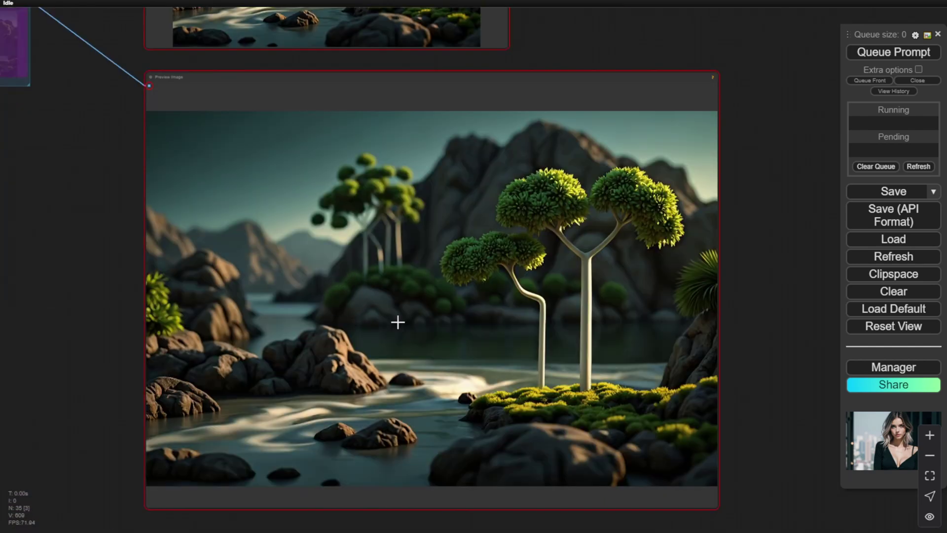
scroll(565, 279, up, 3)
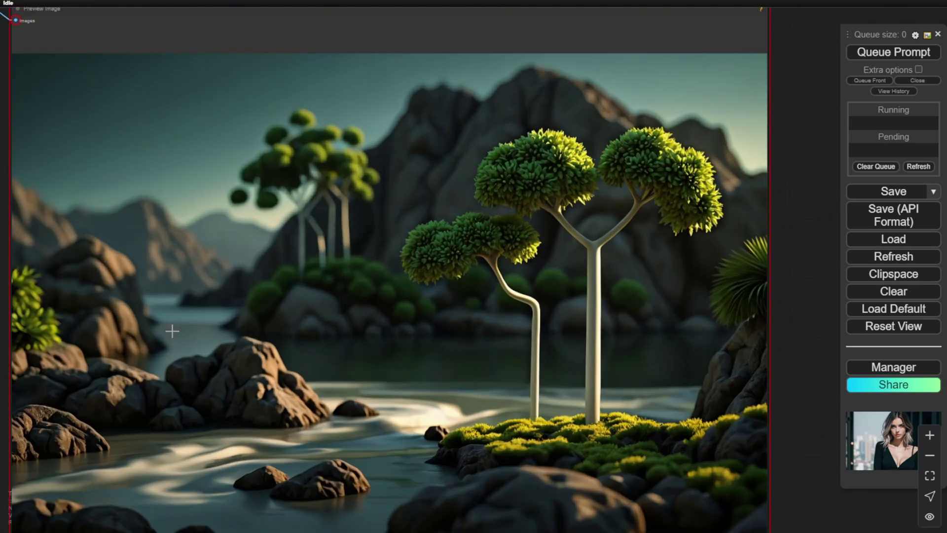
- Rearrange the canvas, moving the portrait preview node left and nudging the Load Image node
scroll(348, 421, down, 5)
drag(349, 420, 525, 400)
scroll(467, 375, up, 5)
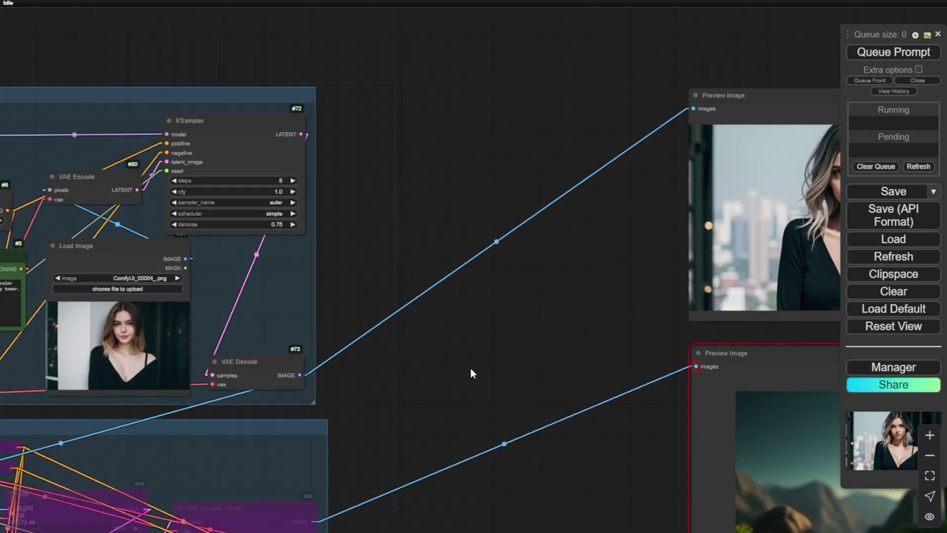
drag(470, 341, 301, 391)
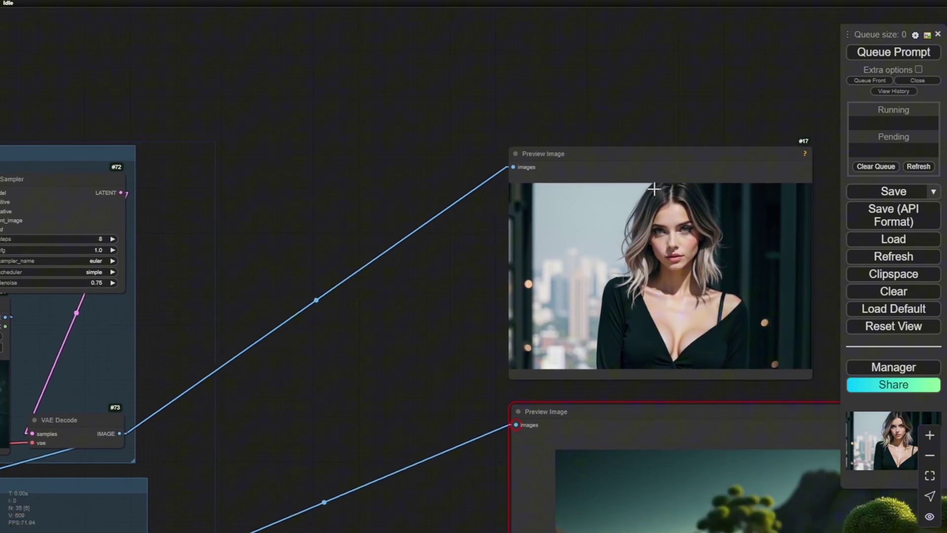
drag(608, 162, 276, 161)
drag(286, 116, 774, 90)
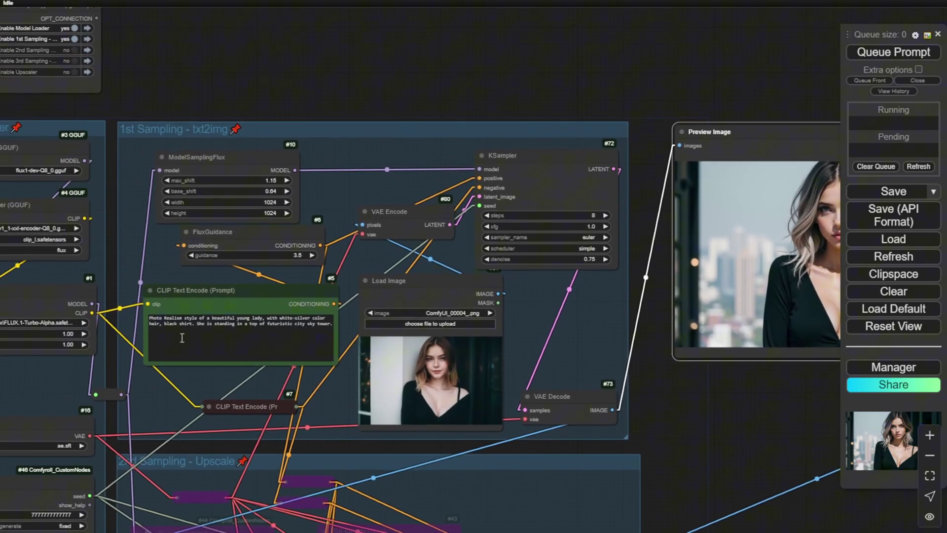
scroll(428, 385, up, 4)
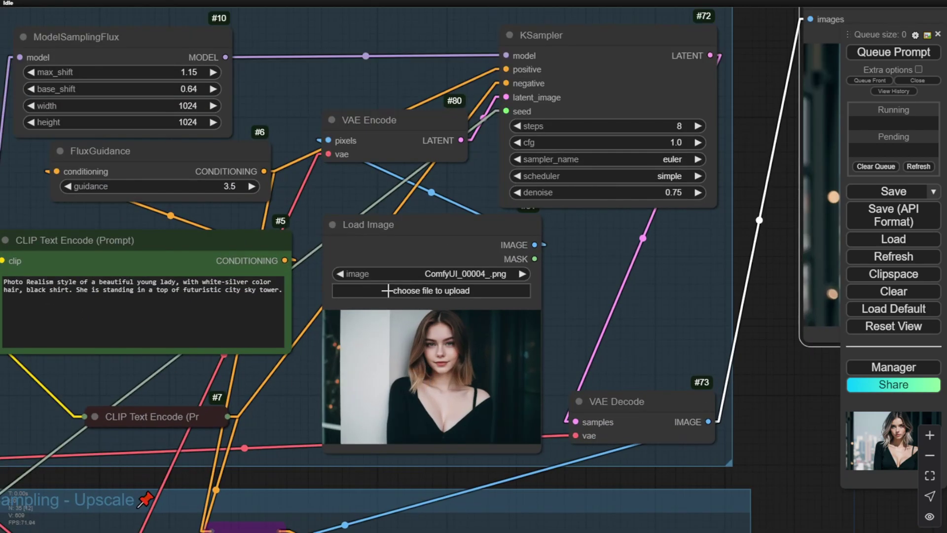
mouse_move(387, 236)
mouse_down()
mouse_move(381, 250)
mouse_move(401, 227)
mouse_up()
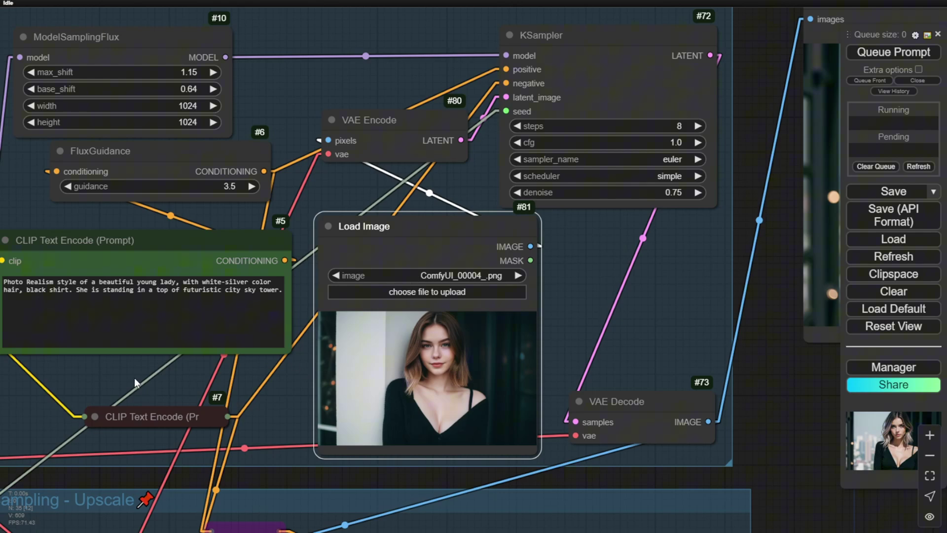
- Turn on the 2nd and 3rd Sampling groups in the bypasser, leaving only the Upscaler off
key(1)
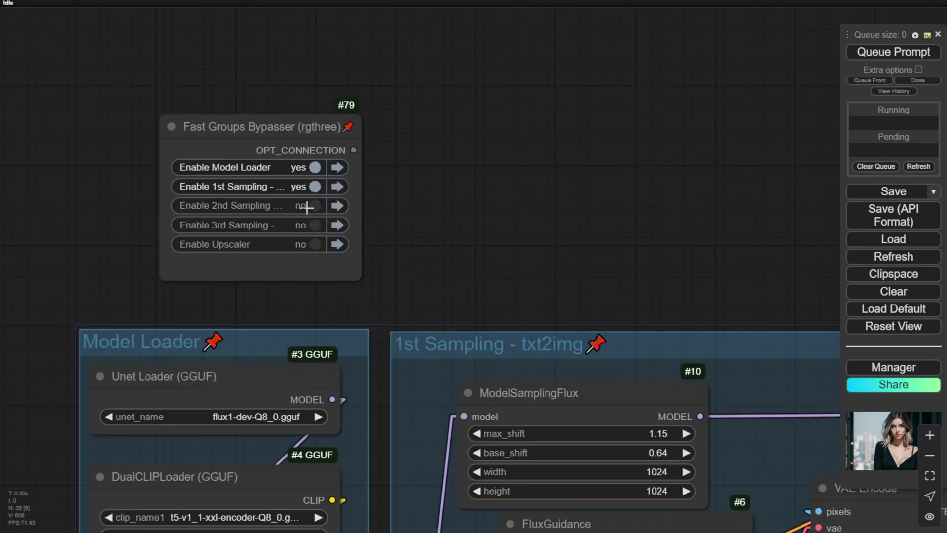
click(321, 207)
click(315, 225)
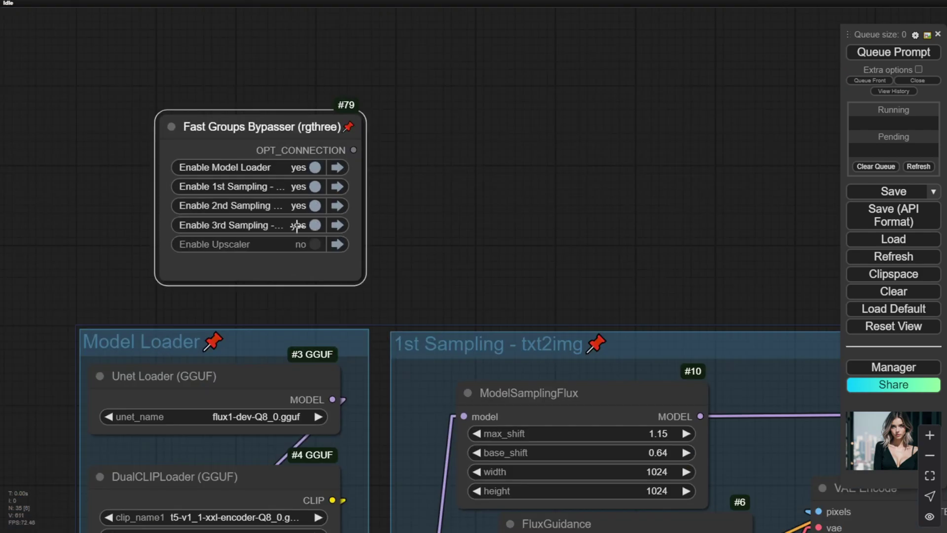
scroll(484, 239, down, 5)
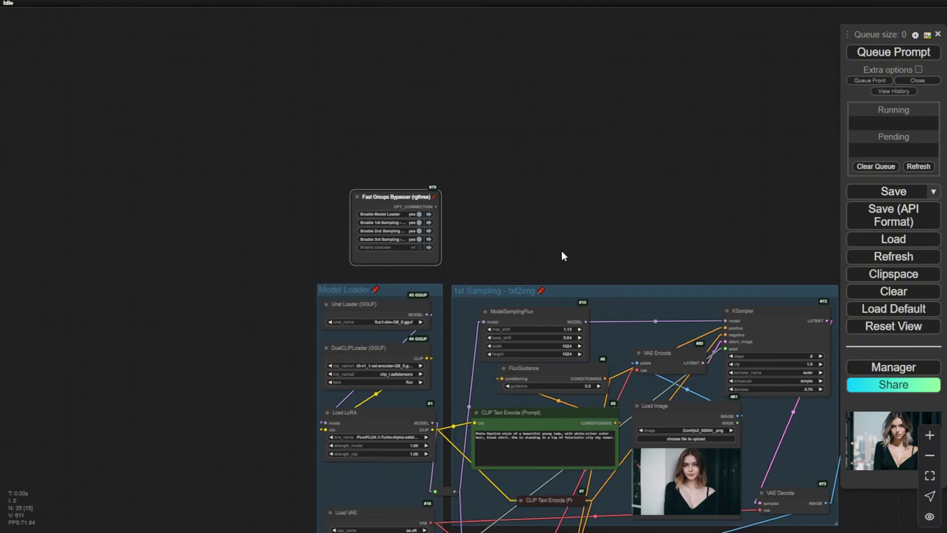
drag(566, 250, 102, 106)
drag(501, 377, 252, 116)
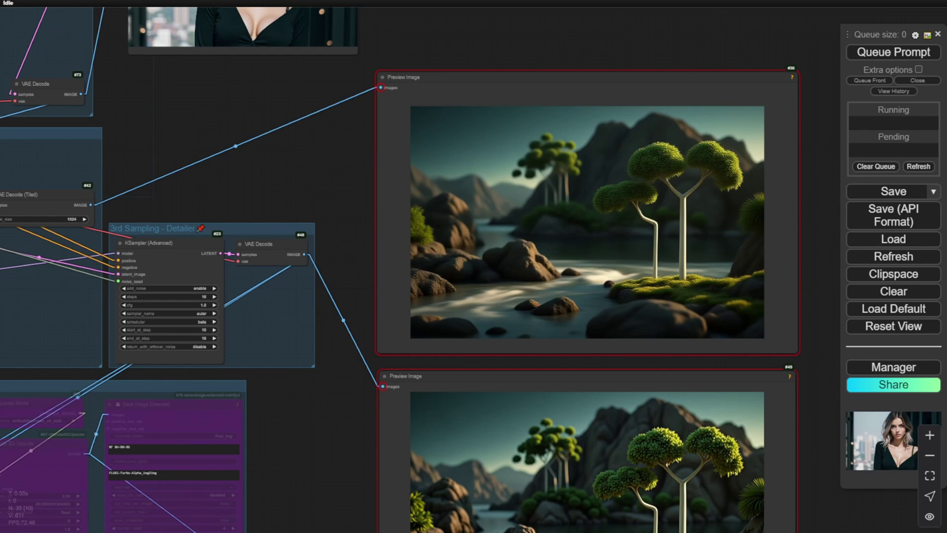
- Queue the prompt and follow the sampling, upscale and Detailer stages through the 101-second run
click(902, 55)
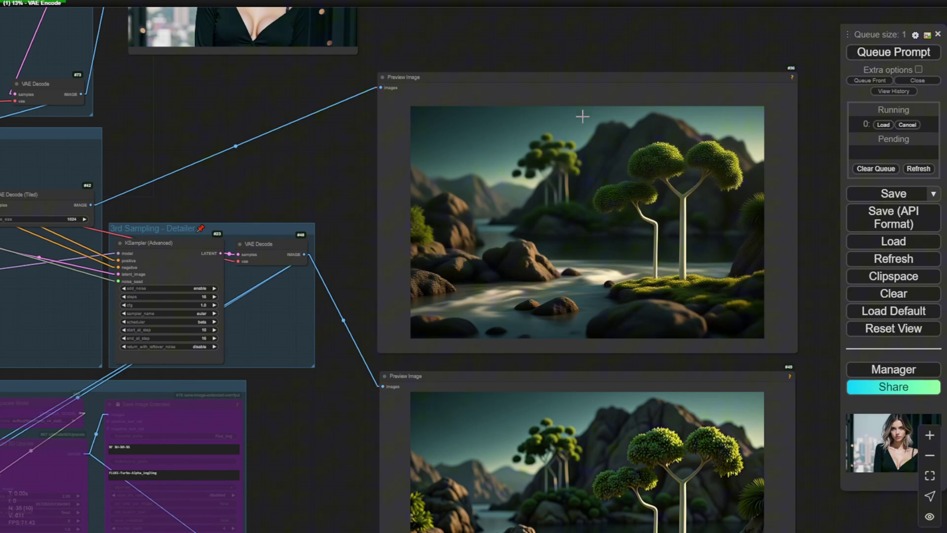
scroll(267, 128, down, 2)
drag(351, 131, 451, 96)
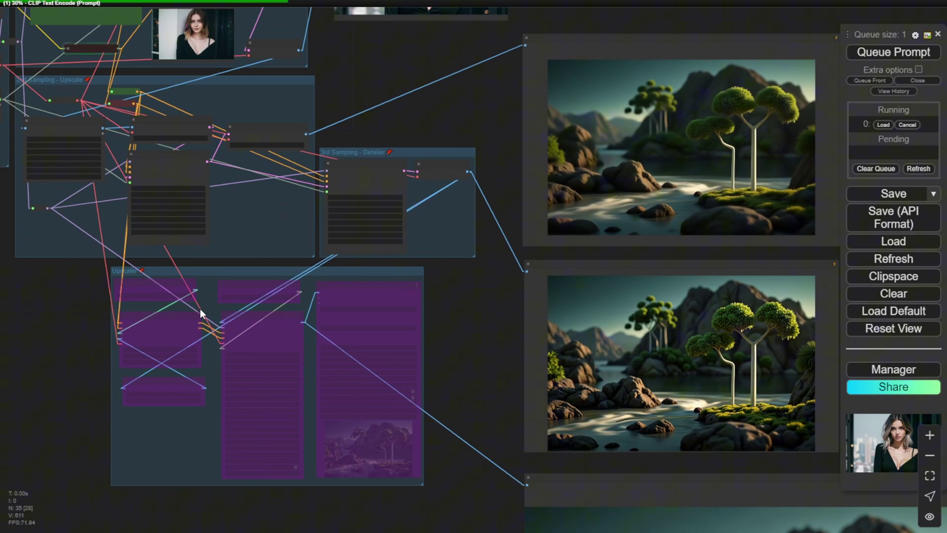
drag(38, 342, 64, 522)
scroll(446, 118, up, 4)
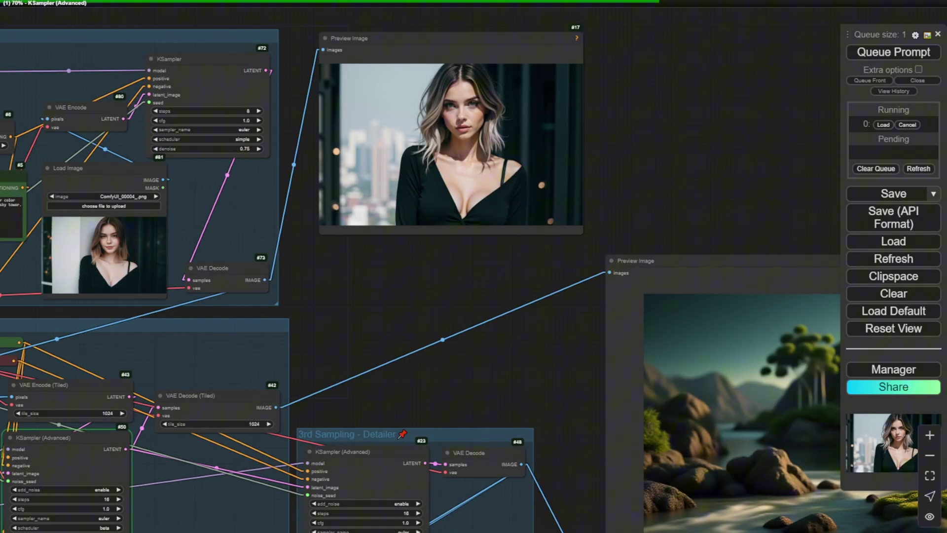
scroll(482, 168, down, 5)
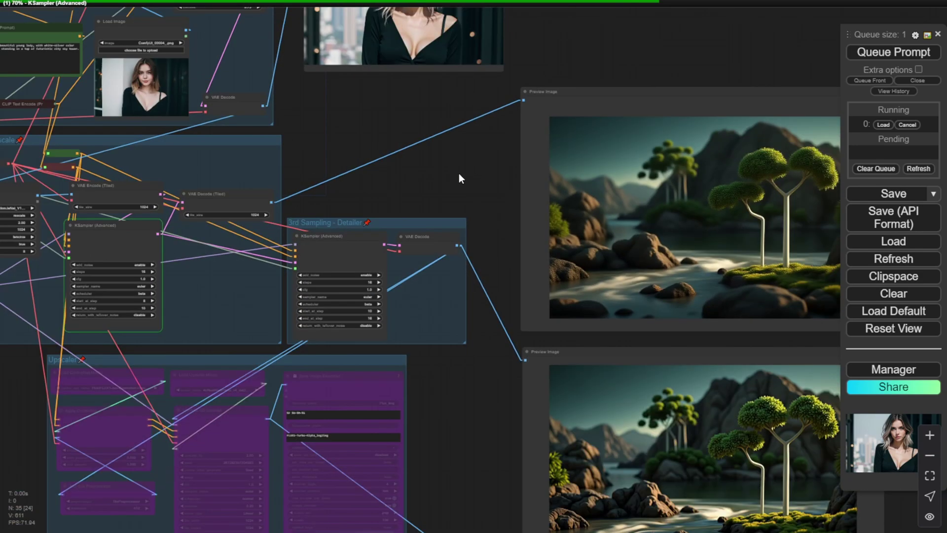
drag(458, 173, 525, 173)
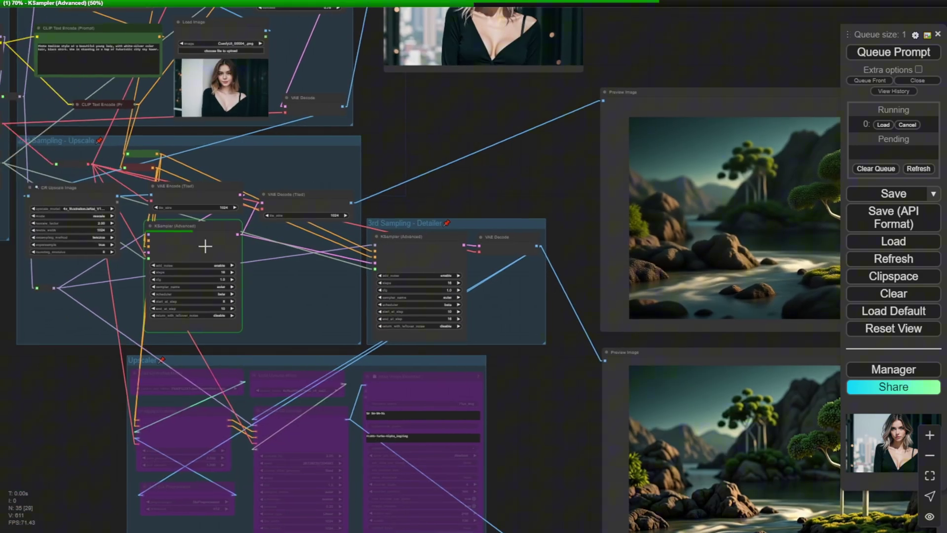
scroll(193, 249, up, 3)
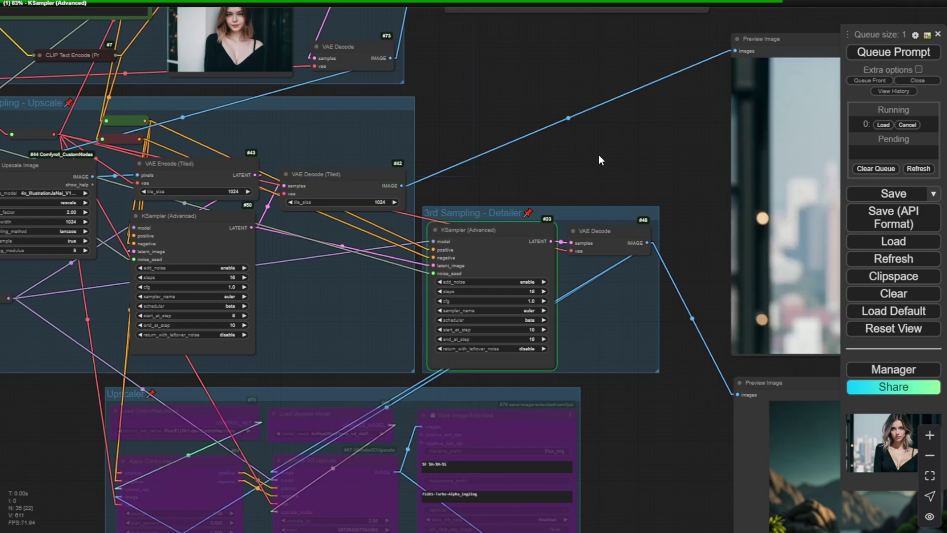
drag(600, 157, 370, 106)
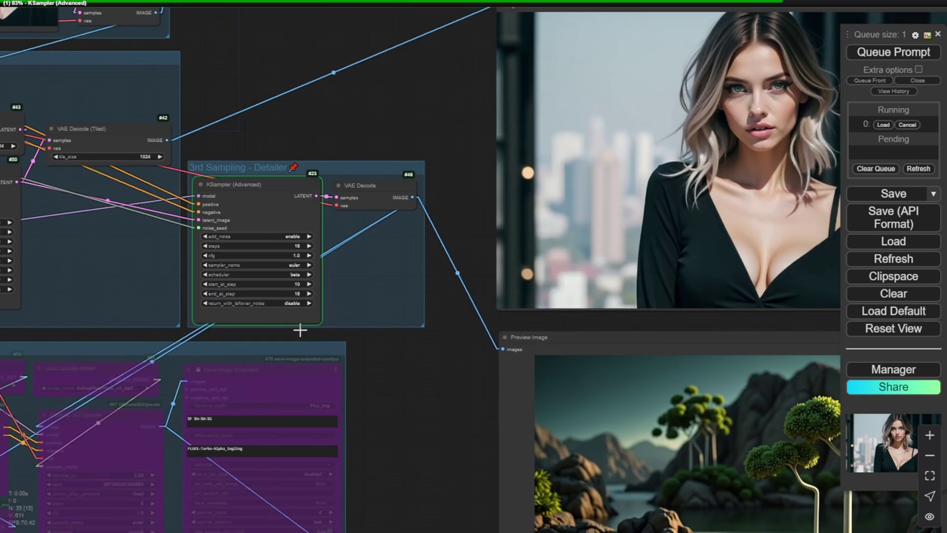
scroll(305, 340, down, 2)
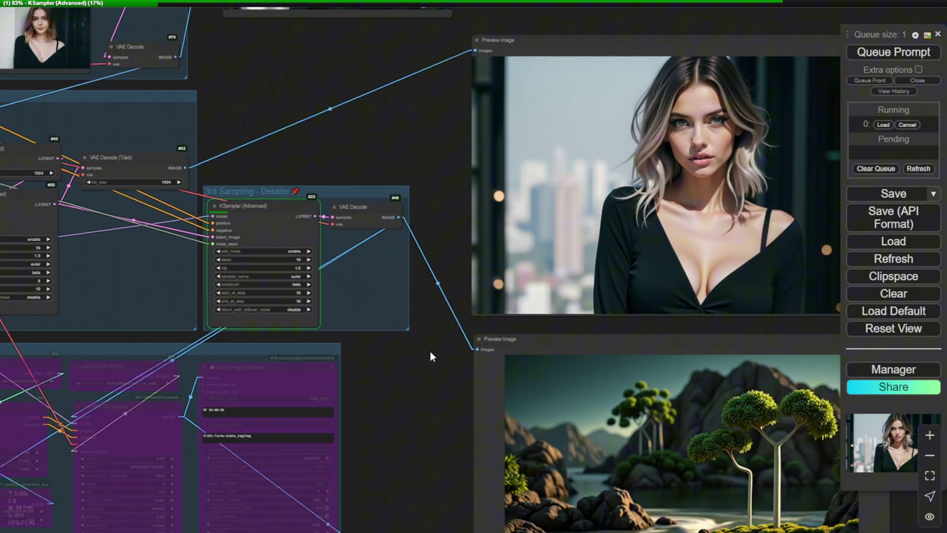
scroll(430, 351, down, 2)
drag(430, 351, 690, 402)
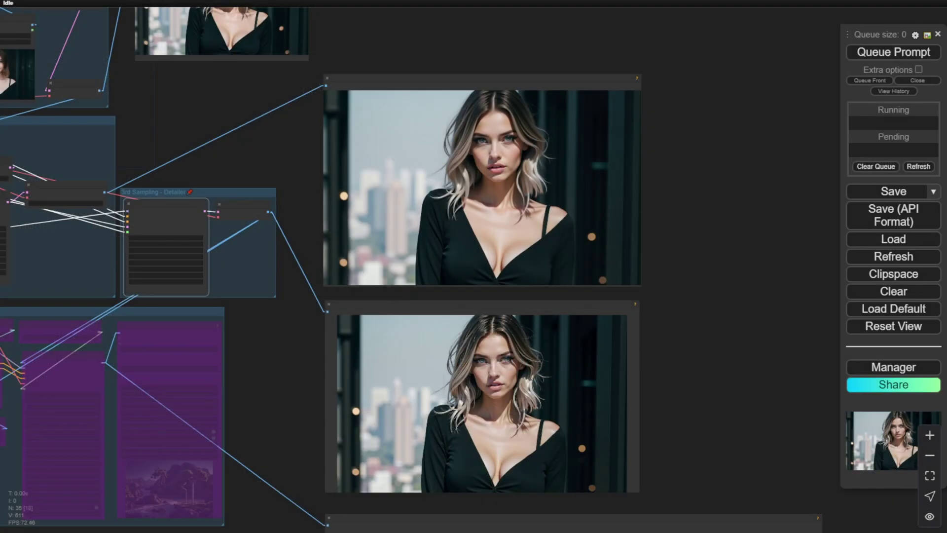
- Realign the upper and lower portrait Preview Image nodes and center the lower preview
mouse_move(492, 308)
mouse_down()
mouse_move(467, 285)
mouse_move(484, 319)
mouse_move(493, 316)
mouse_up()
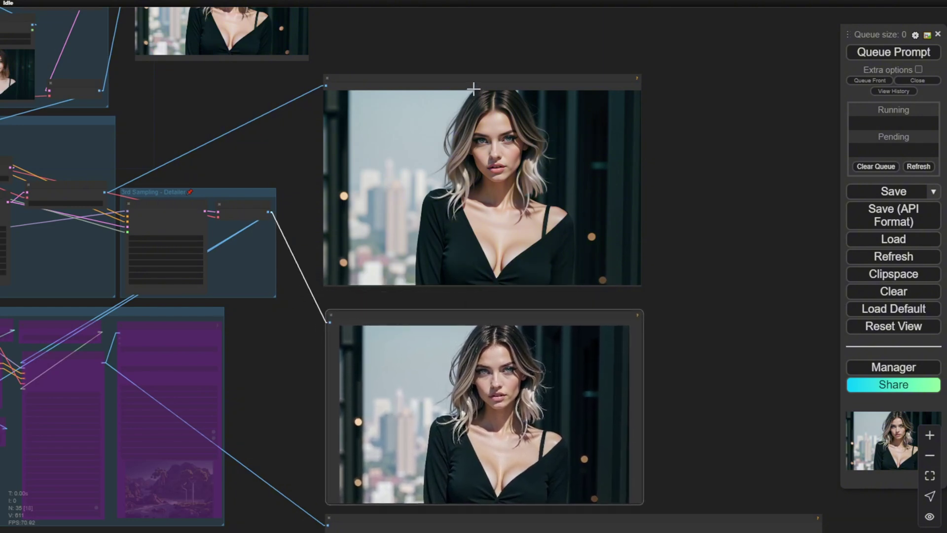
mouse_move(450, 76)
mouse_down()
mouse_move(450, 51)
mouse_move(437, 74)
mouse_up()
scroll(493, 167, up, 2)
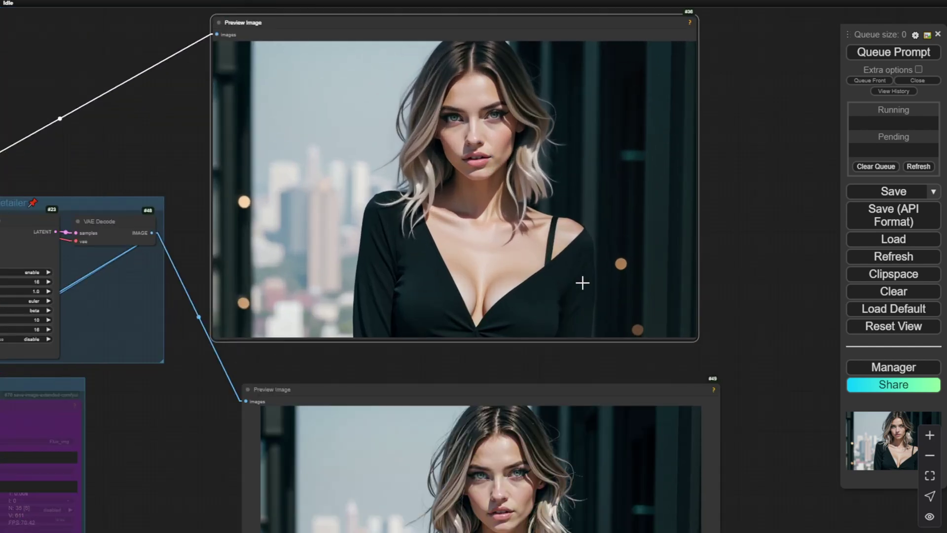
scroll(671, 296, down, 2)
drag(671, 294, 668, 80)
scroll(493, 153, up, 3)
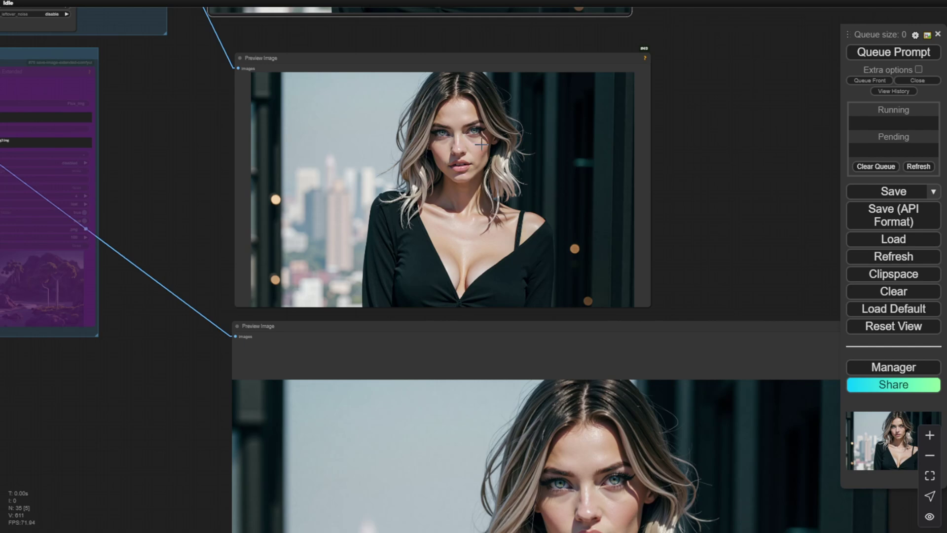
scroll(534, 210, down, 2)
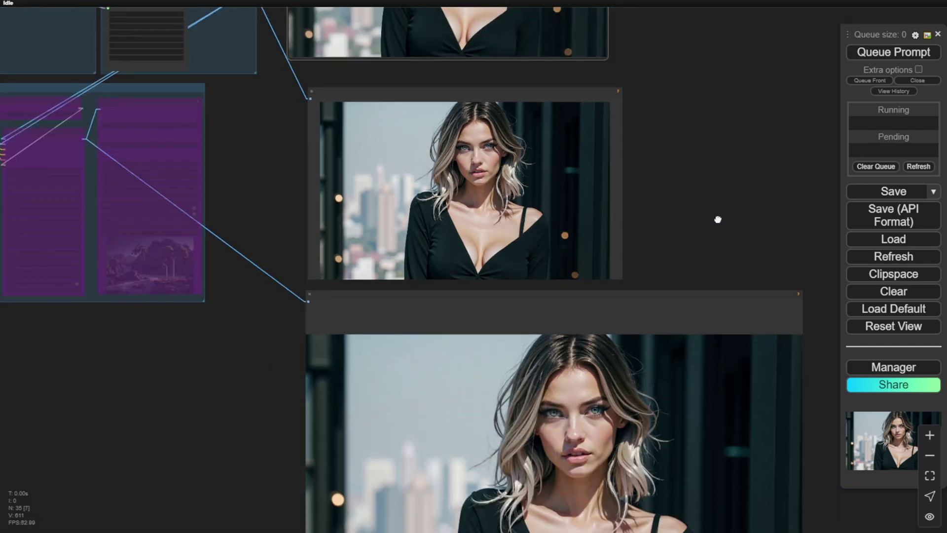
drag(696, 184, 634, 24)
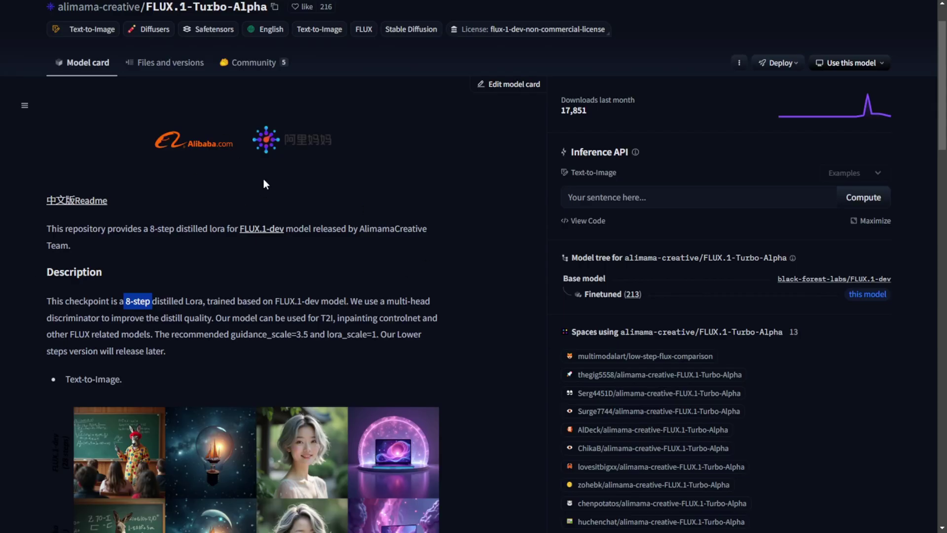
- Scroll the model card past the 30 vs 8 step inpainting comparisons to the How to use section
scroll(262, 207, down, 10)
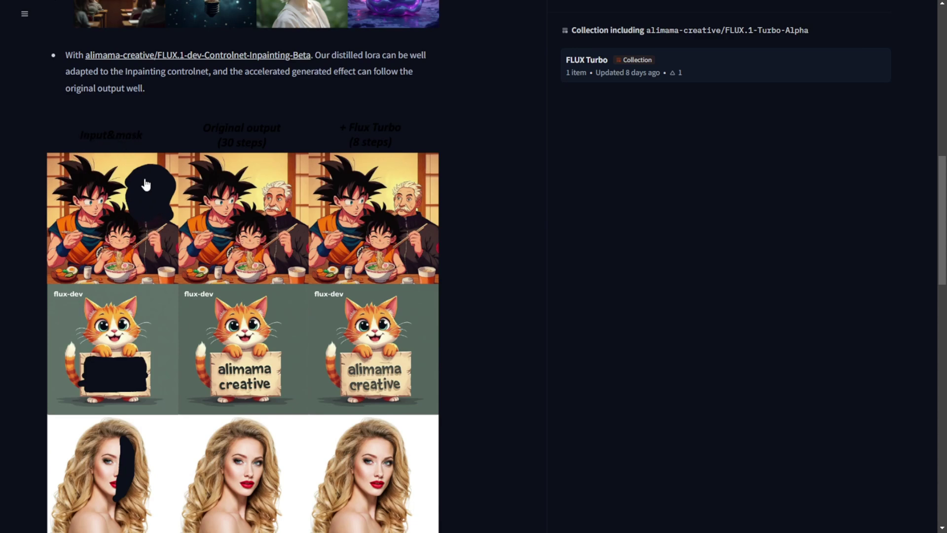
scroll(201, 286, down, 3)
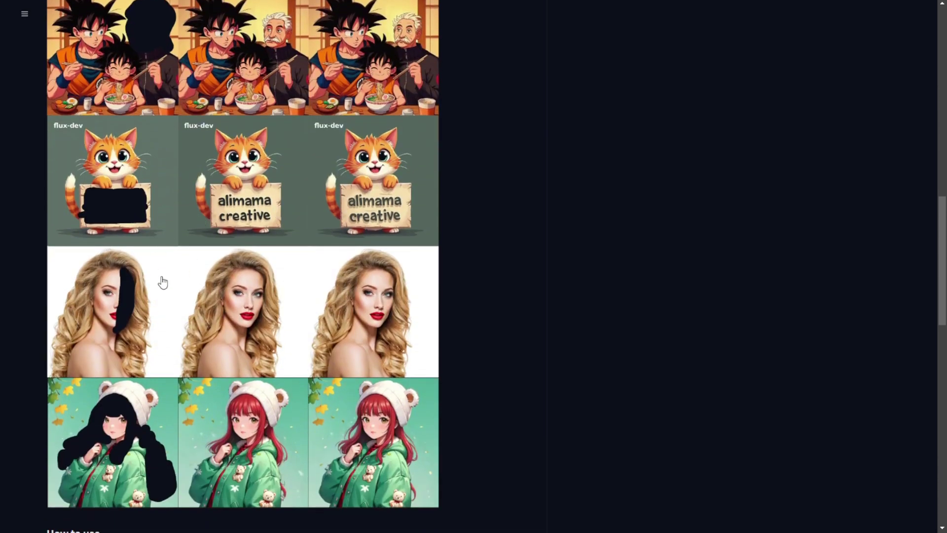
scroll(163, 288, down, 3)
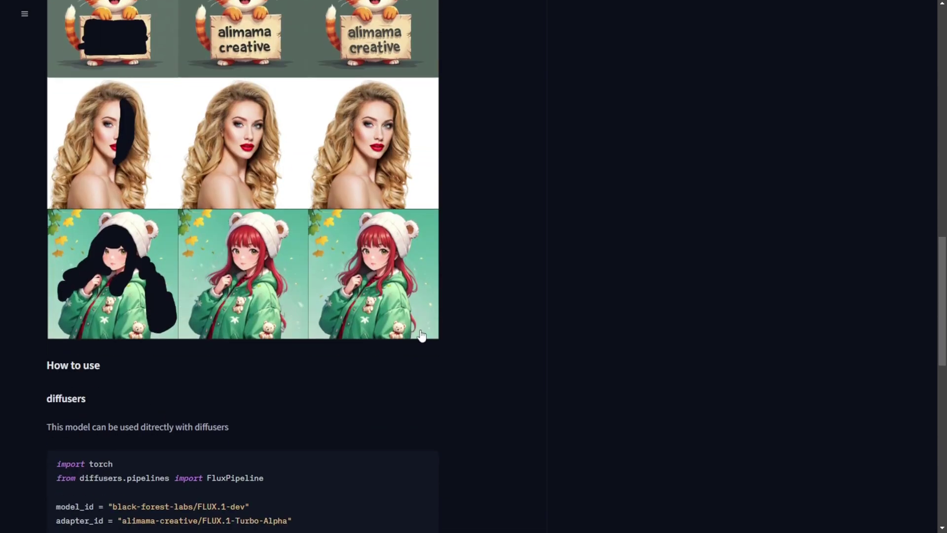